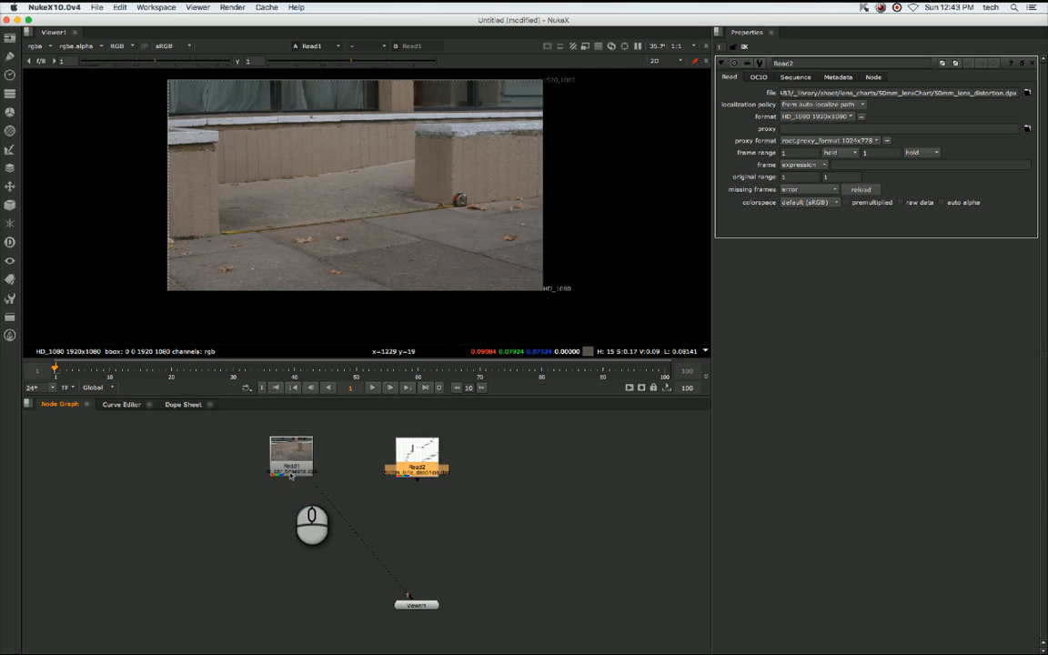
Shift the Read1 plate node slightly away from Read2 in the node graph.
{"action": "left_click_drag", "start_coordinate": [290, 474], "coordinate": [281, 474]}
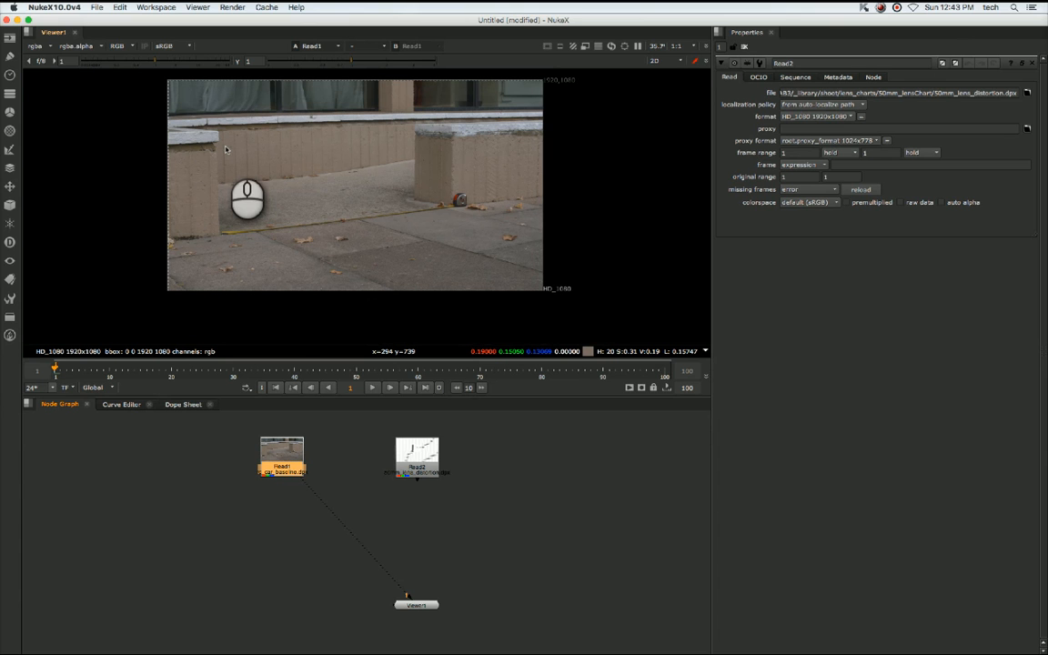
{"action": "left_click", "coordinate": [549, 484]}
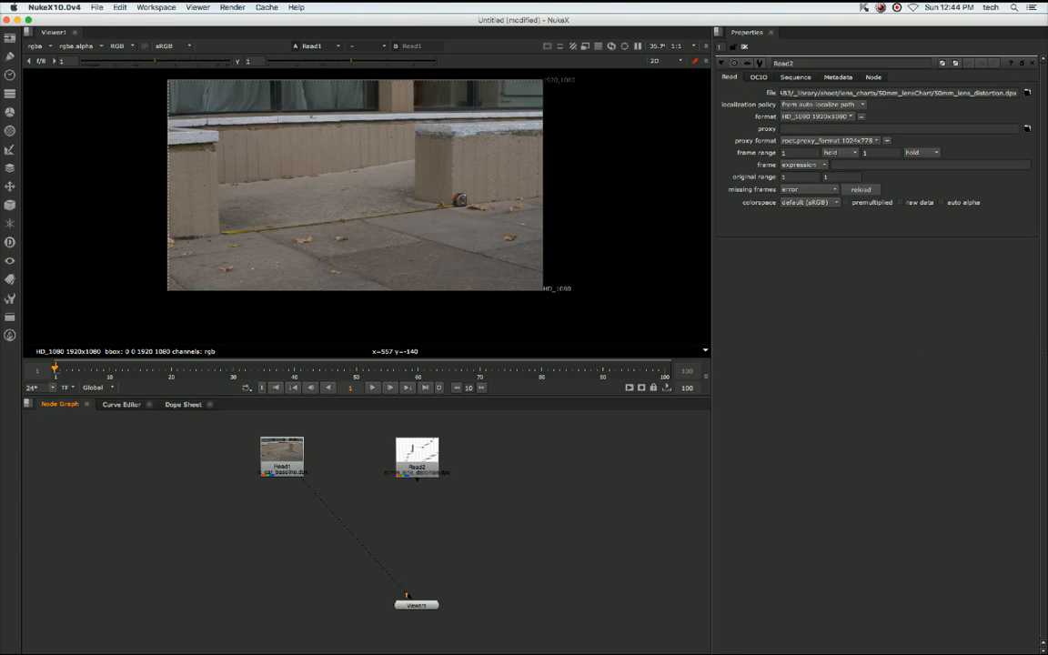
Look at the lens-distortion-graphic and distortion_example reference images in Preview, and close both.
{"action": "left_click_drag", "start_coordinate": [1046, 330], "coordinate": [466, 298]}
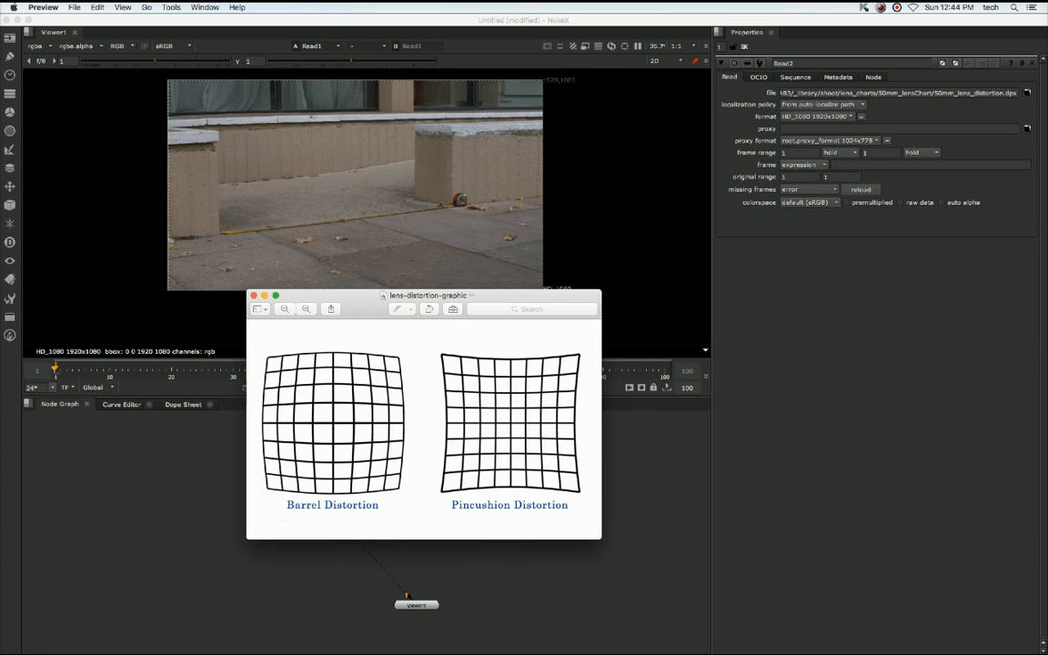
{"action": "left_click_drag", "start_coordinate": [1046, 125], "coordinate": [764, 198]}
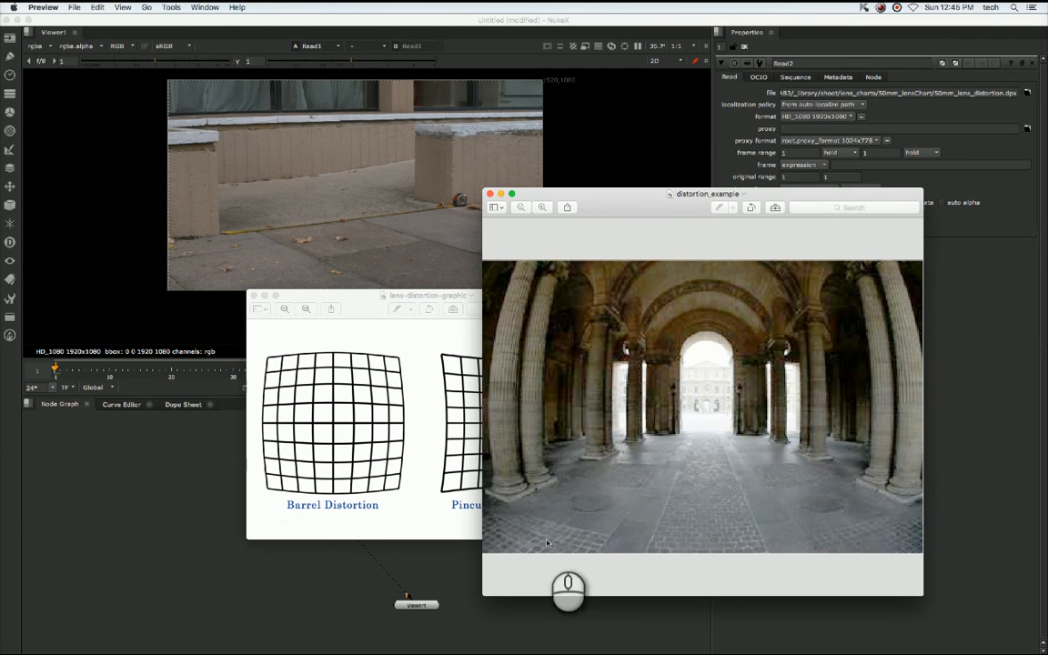
{"action": "left_click", "coordinate": [489, 196]}
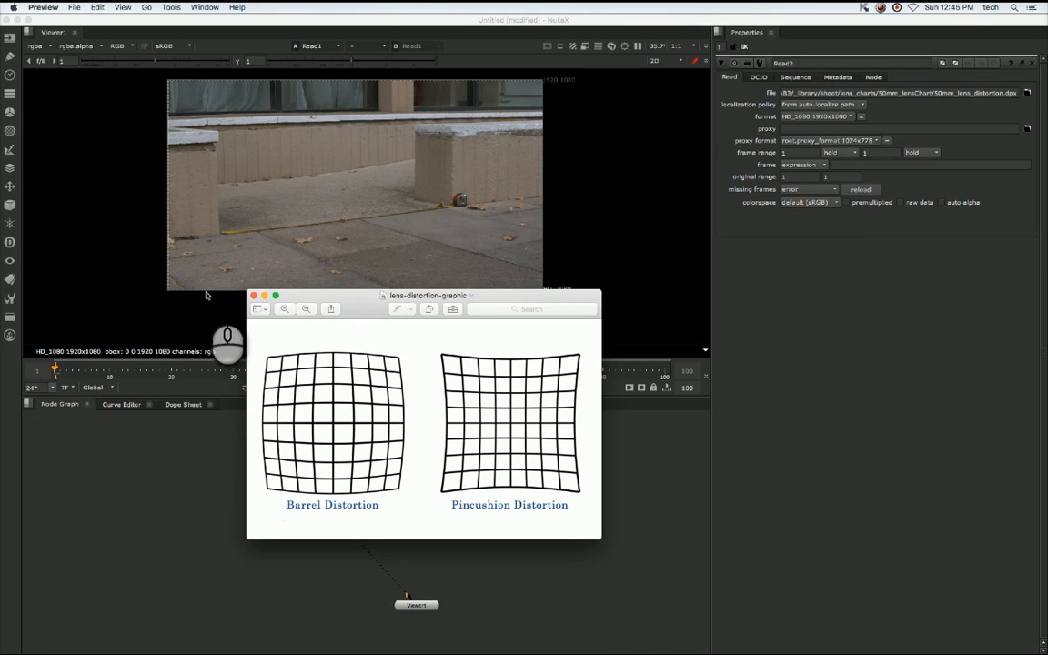
{"action": "left_click", "coordinate": [253, 296]}
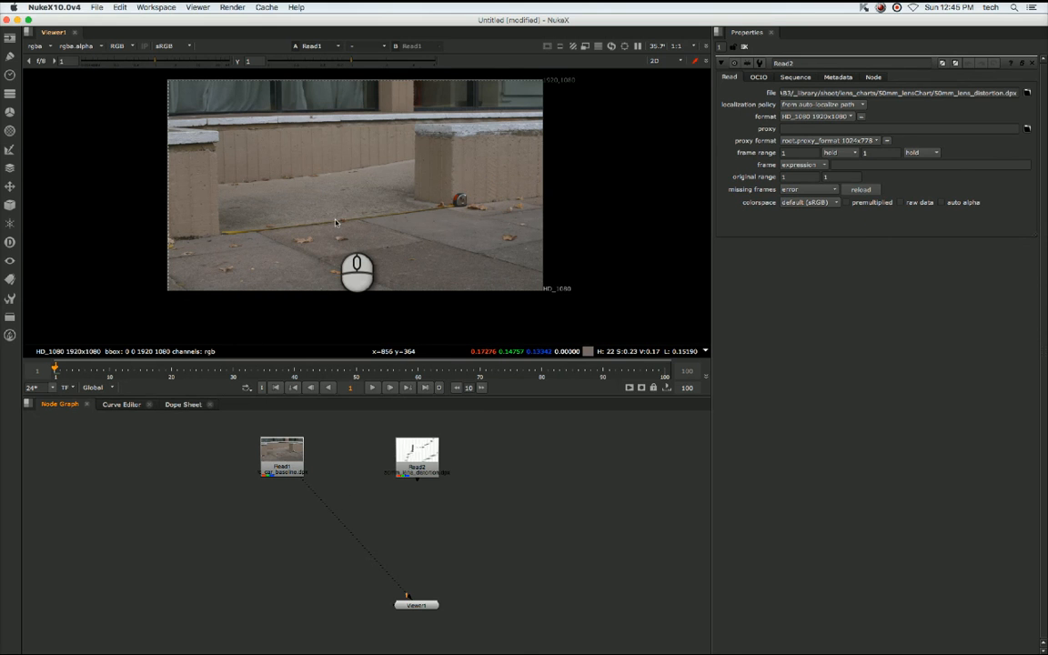
Display the Read2 lens distortion chart in the viewer instead of the Read1 plate.
{"action": "scroll", "coordinate": [338, 223], "scroll_direction": "down", "scroll_amount": 2}
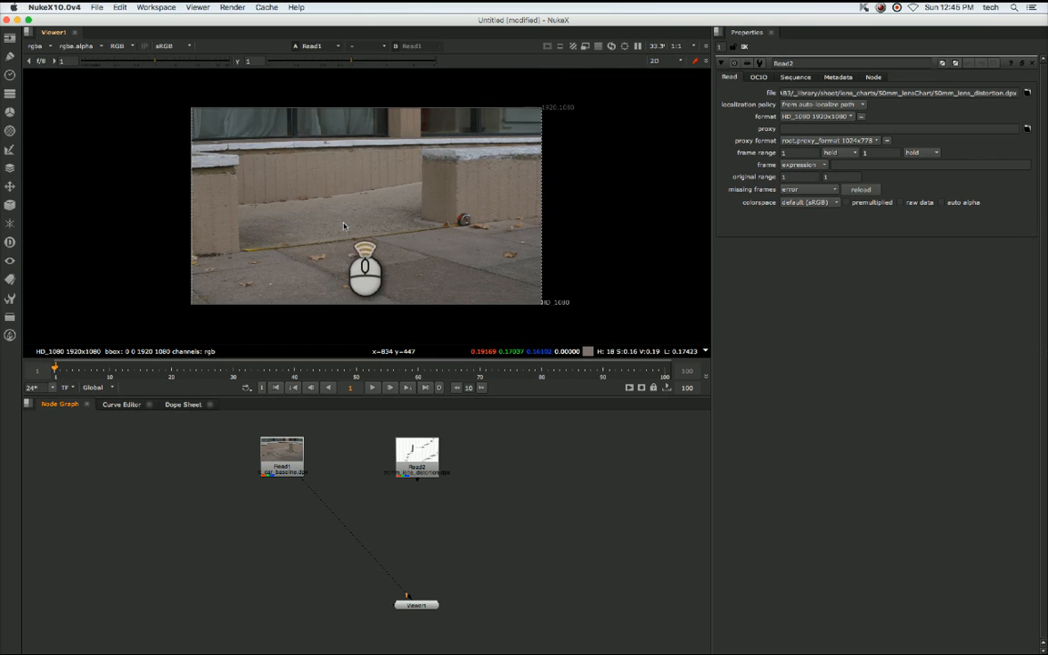
{"action": "scroll", "coordinate": [344, 226], "scroll_direction": "up", "scroll_amount": 3}
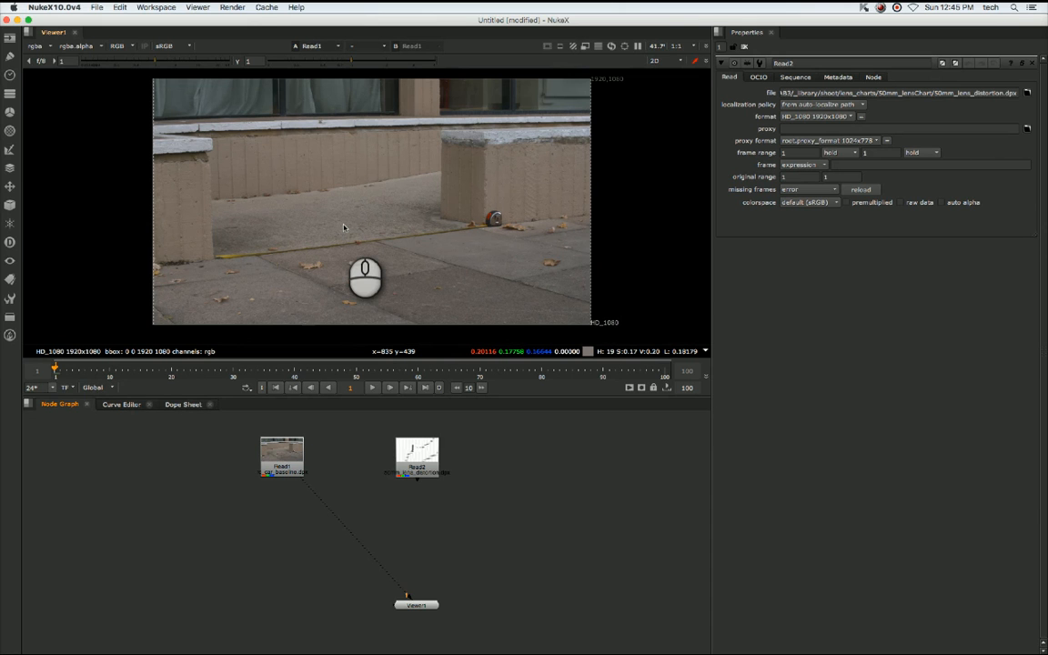
{"action": "left_click", "coordinate": [424, 469]}
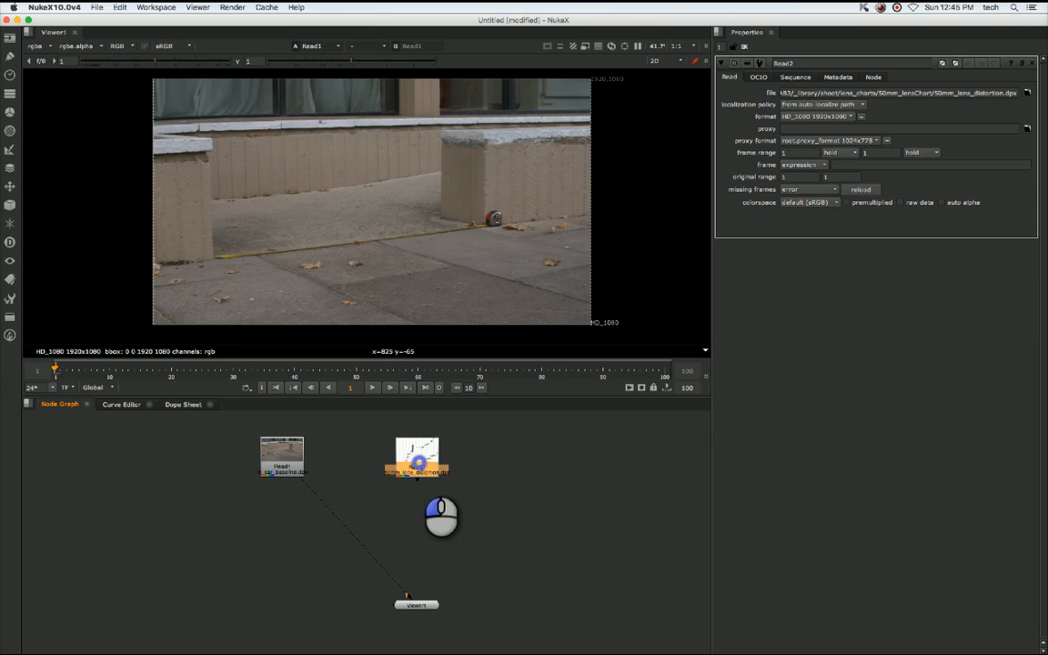
{"action": "key", "text": "1"}
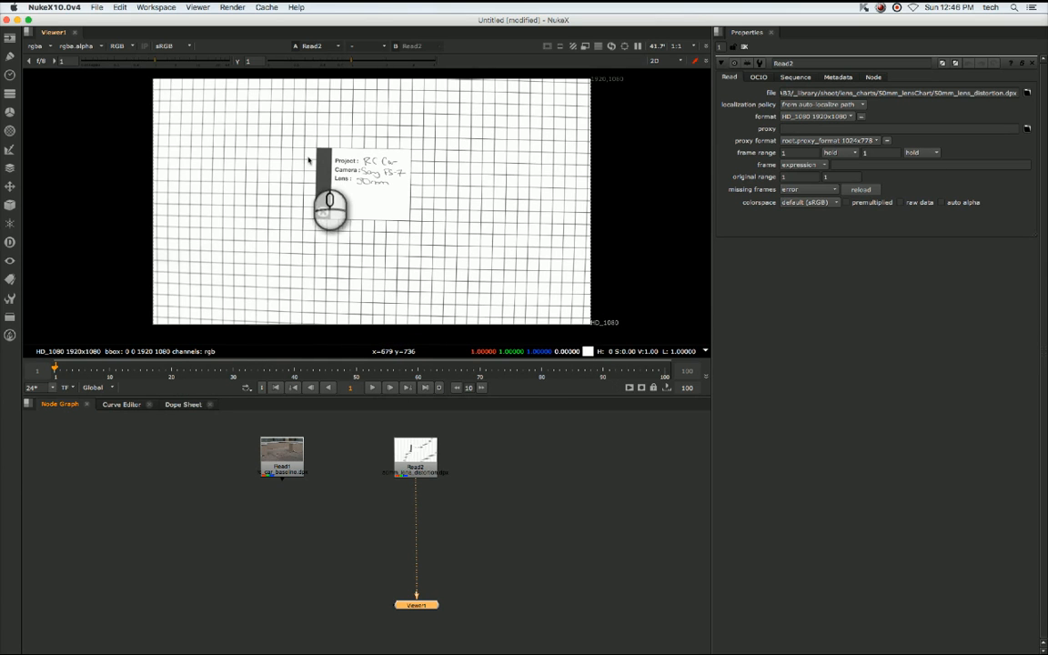
Add a Grade node after the Read2 lens chart and set its gamma to 0.72 to darken the grid lines.
{"action": "left_click", "coordinate": [414, 452]}
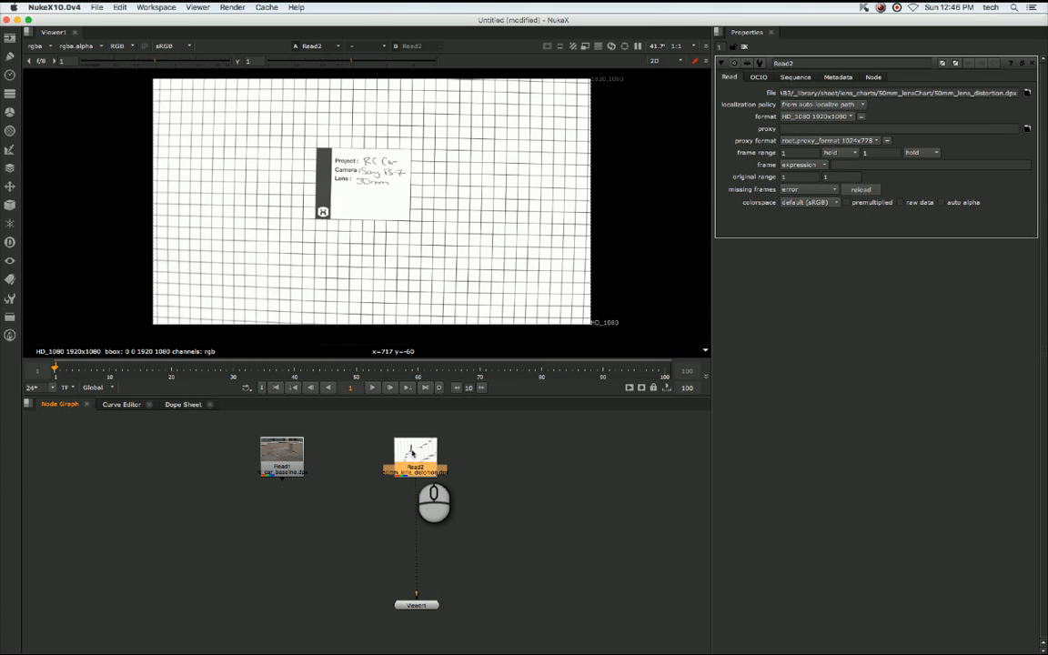
{"action": "key", "text": "g"}
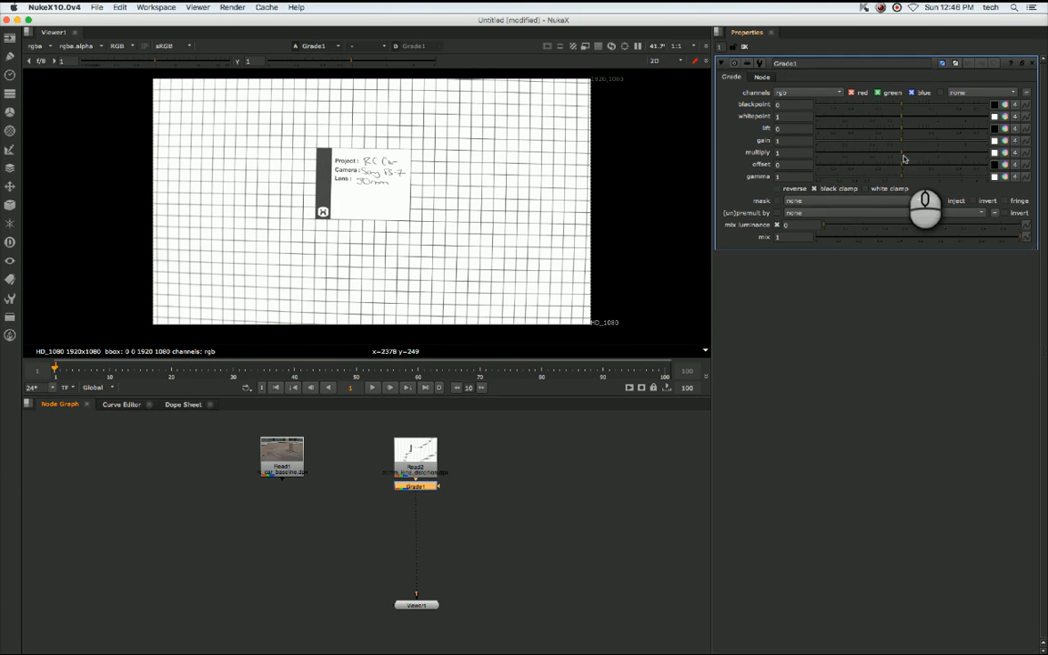
{"action": "left_click_drag", "start_coordinate": [901, 158], "coordinate": [932, 157]}
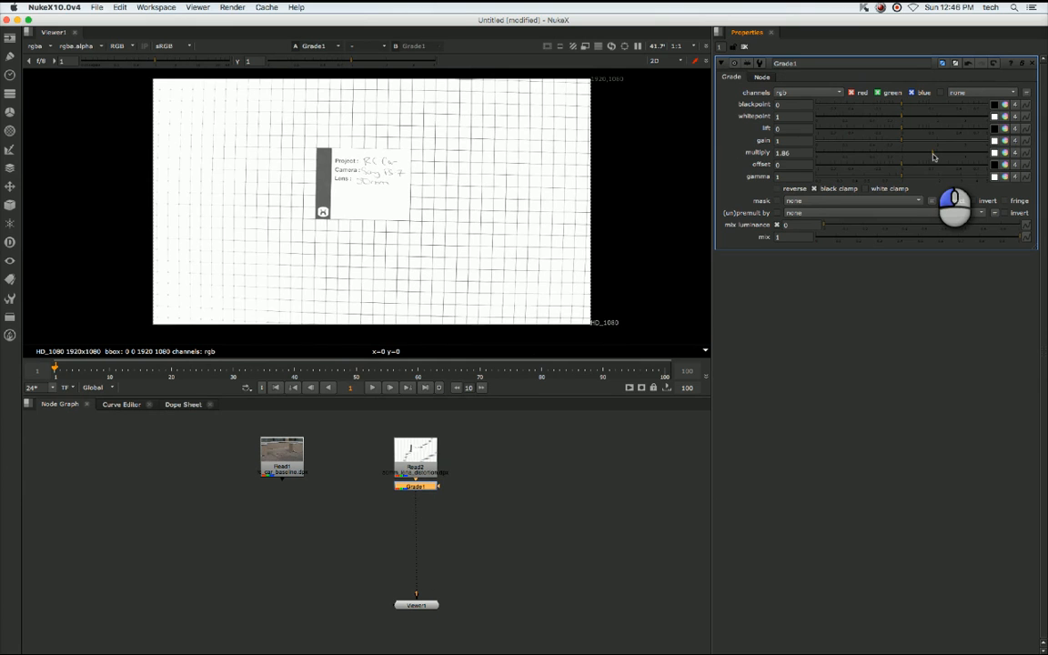
{"action": "key", "text": "super+z"}
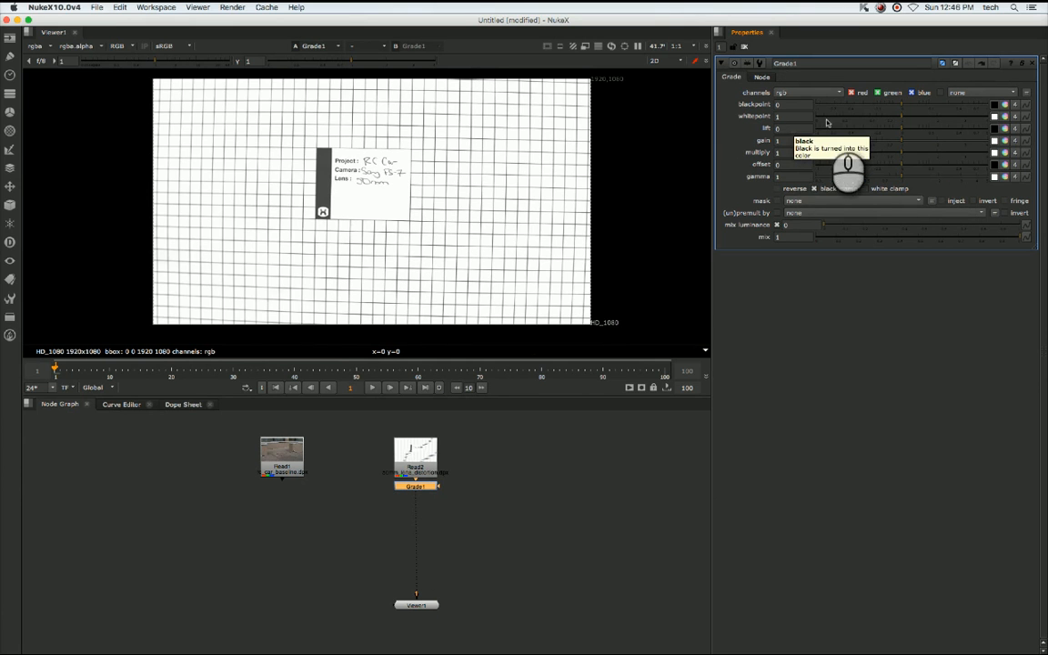
{"action": "mouse_move", "coordinate": [903, 178]}
{"action": "left_mouse_down"}
{"action": "mouse_move", "coordinate": [866, 178]}
{"action": "mouse_move", "coordinate": [992, 178]}
{"action": "mouse_move", "coordinate": [882, 179]}
{"action": "left_mouse_up"}
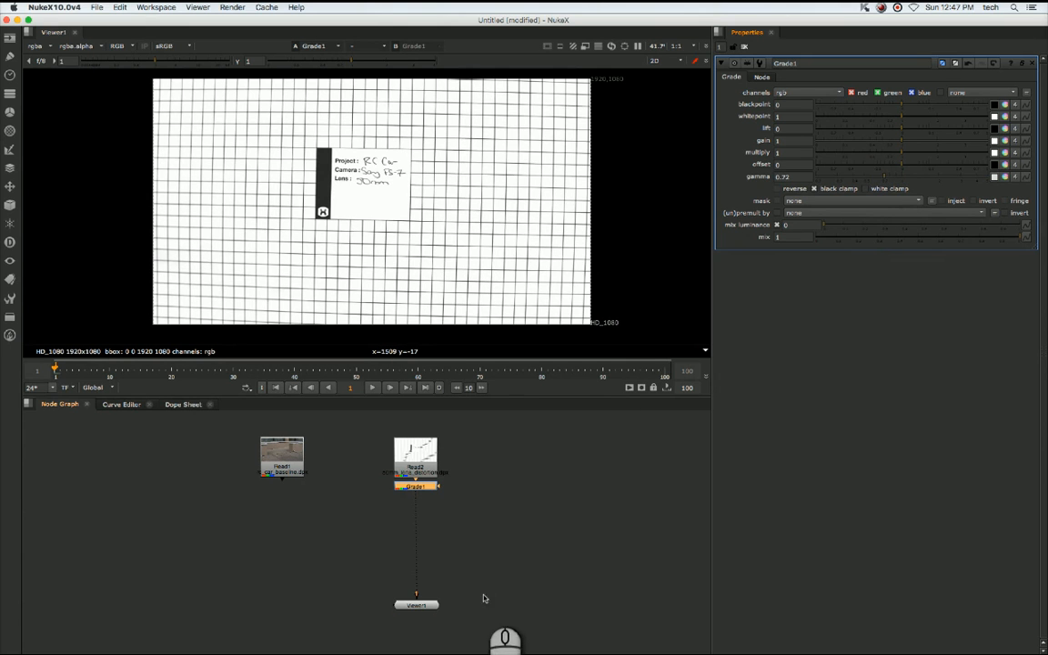
{"action": "left_click", "coordinate": [471, 569]}
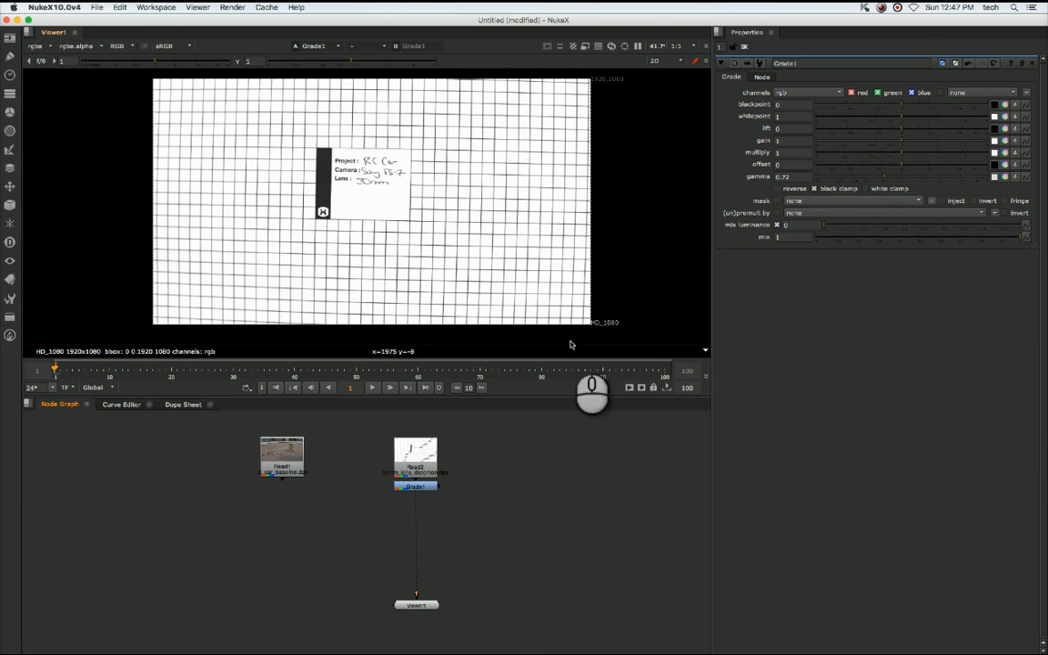
Compare the Read1 plate, the ungraded Read2 chart and the Grade1 output by viewing each in turn.
{"action": "left_click", "coordinate": [269, 460]}
{"action": "key", "text": "1"}
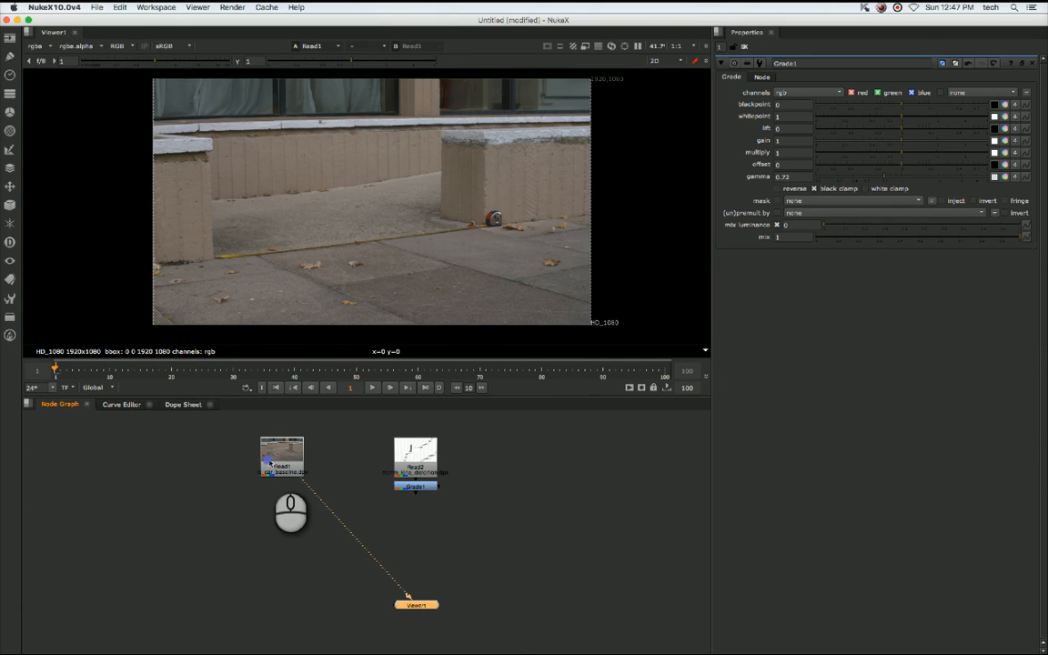
{"action": "left_click", "coordinate": [408, 485]}
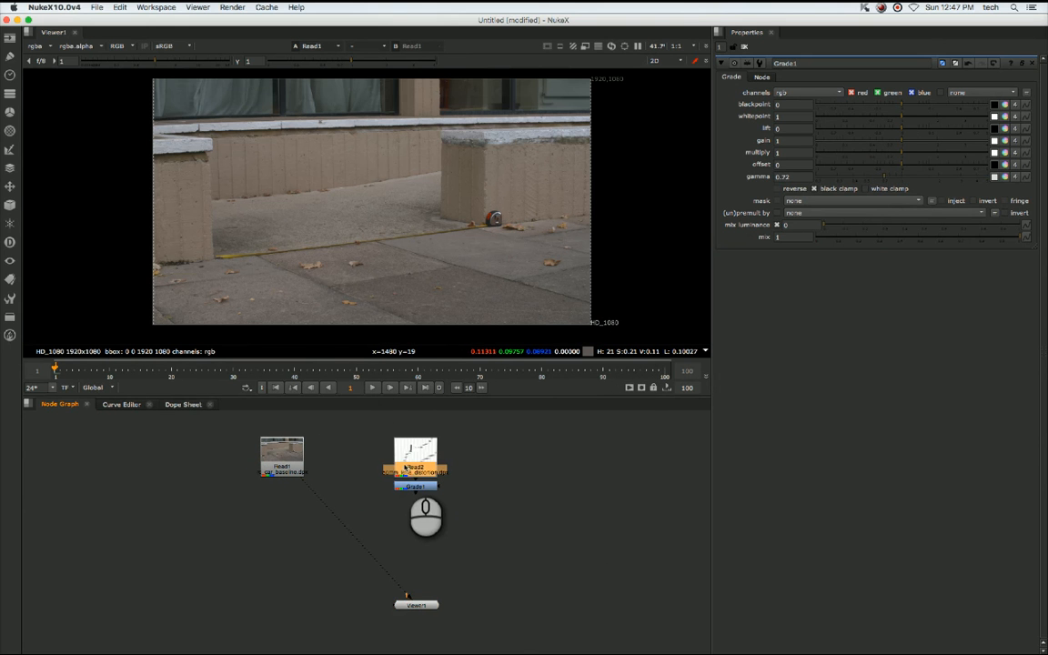
{"action": "key", "text": "1"}
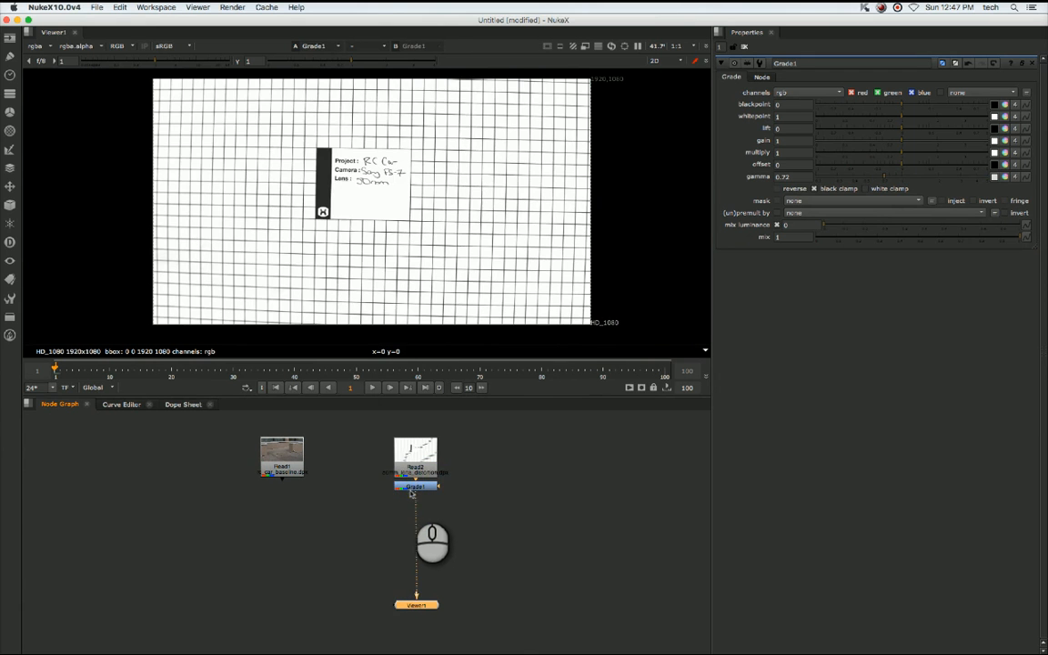
{"action": "left_click", "coordinate": [406, 471]}
{"action": "key", "text": "1"}
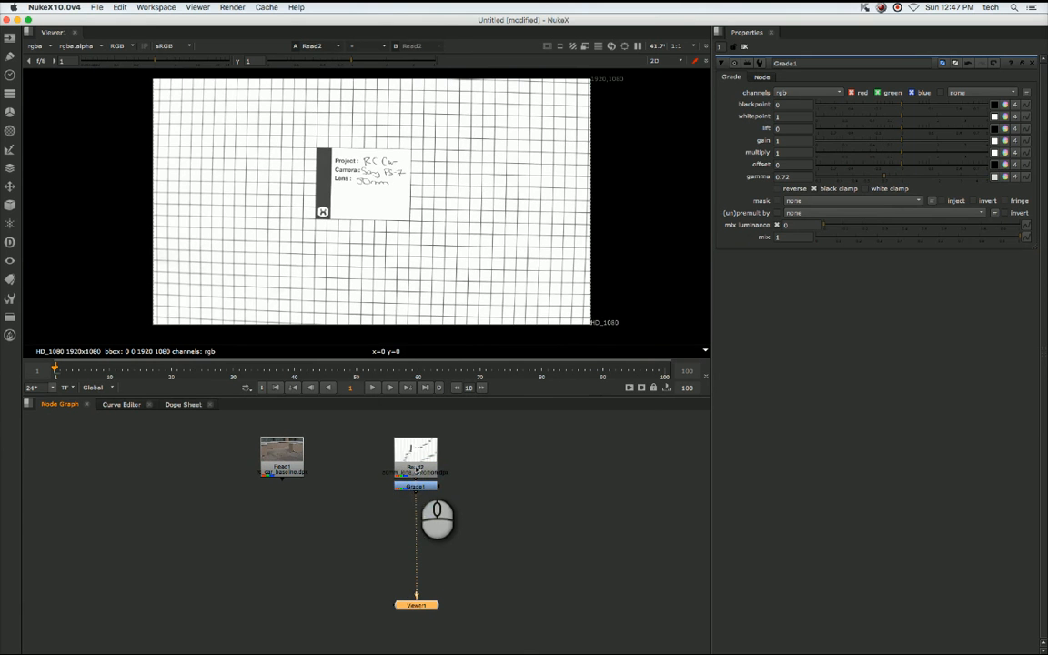
{"action": "left_click", "coordinate": [417, 491]}
{"action": "key", "text": "1"}
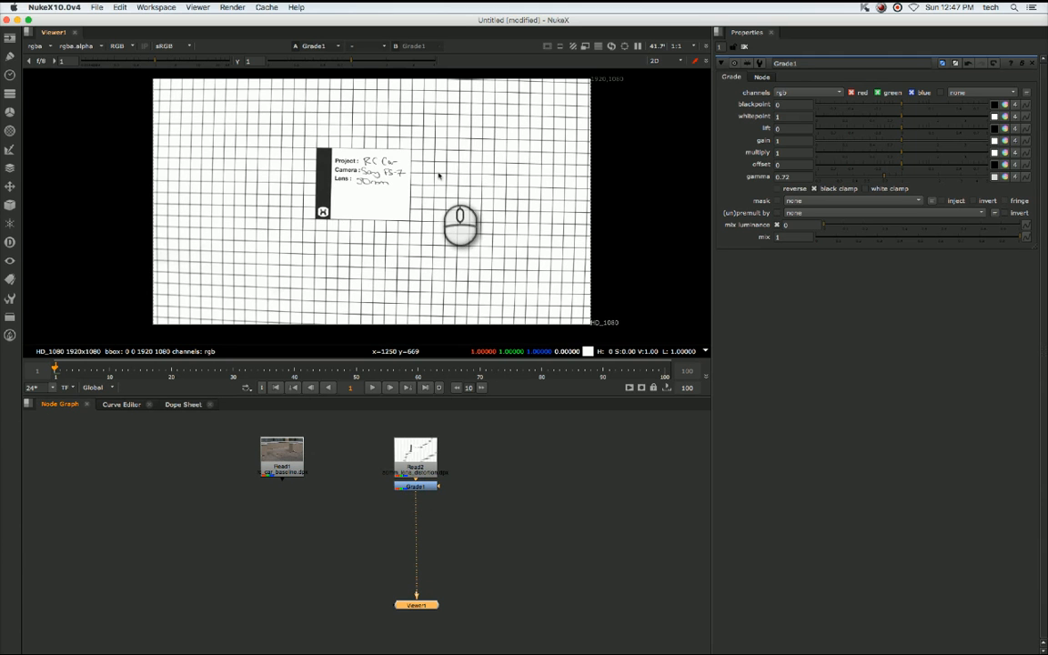
{"action": "left_click", "coordinate": [296, 450]}
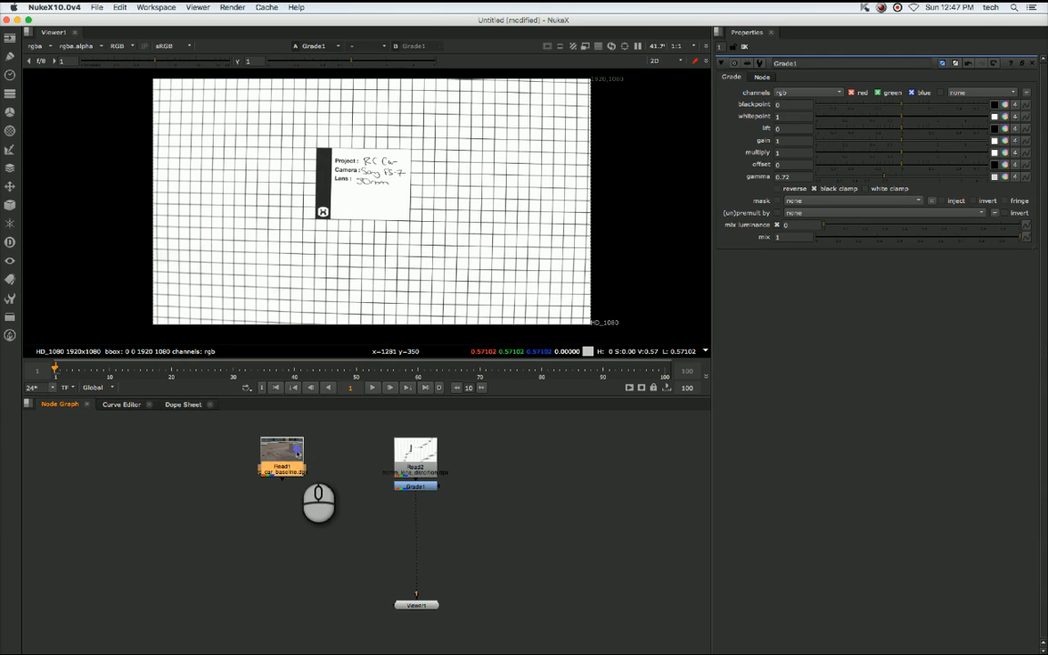
{"action": "key", "text": "1"}
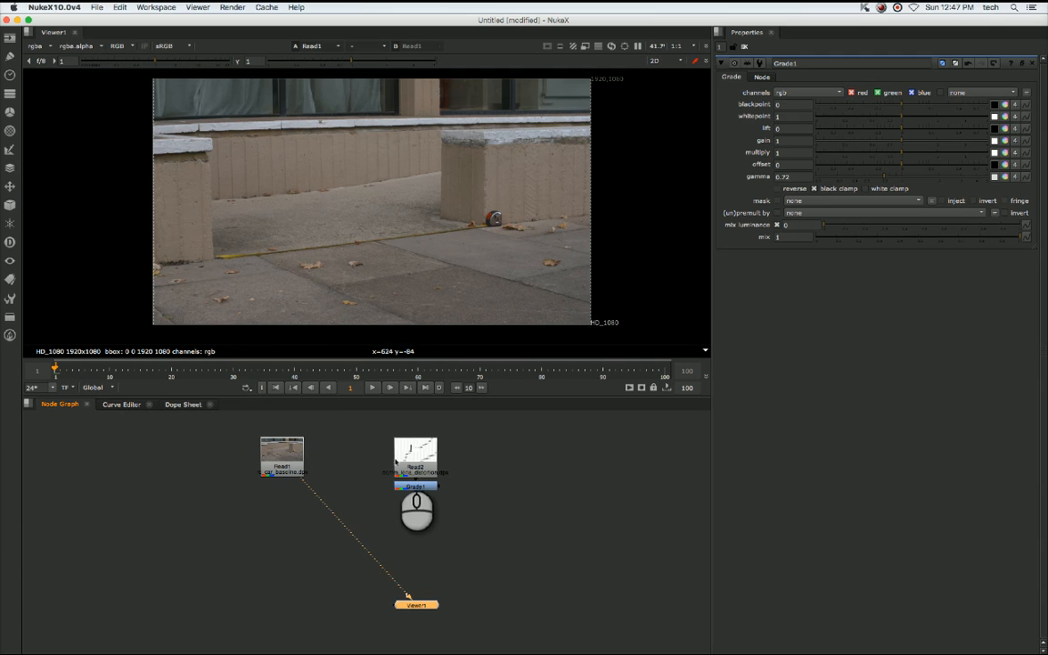
{"action": "left_click", "coordinate": [401, 459]}
{"action": "key", "text": "1"}
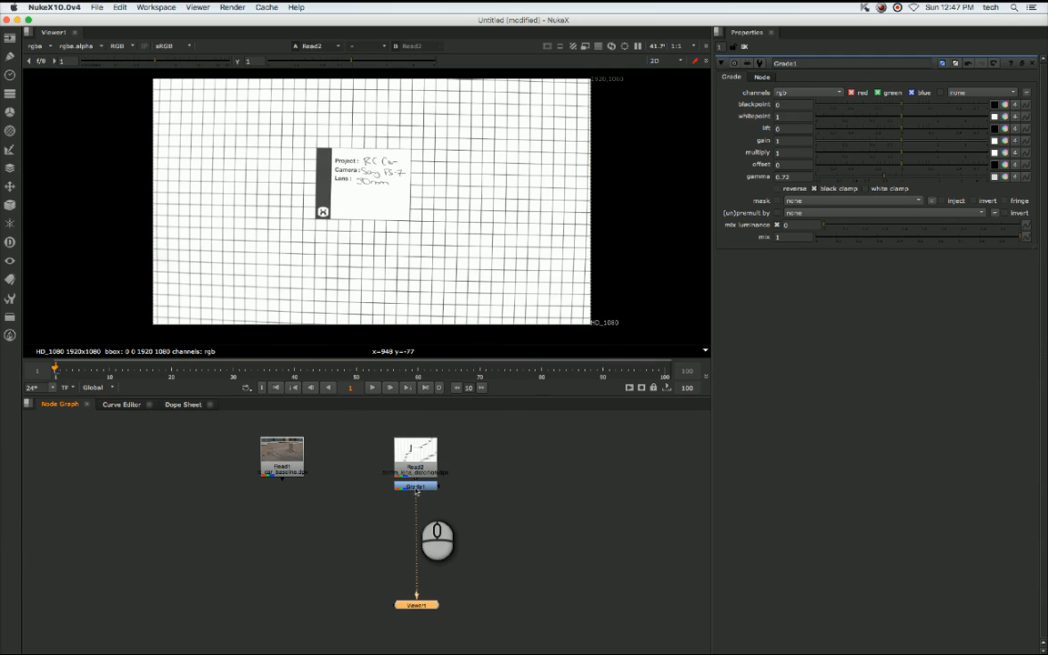
Space Grade1 below Read2, view its output, and move the Viewer1 node aside in the node graph.
{"action": "left_click_drag", "start_coordinate": [414, 487], "coordinate": [421, 498]}
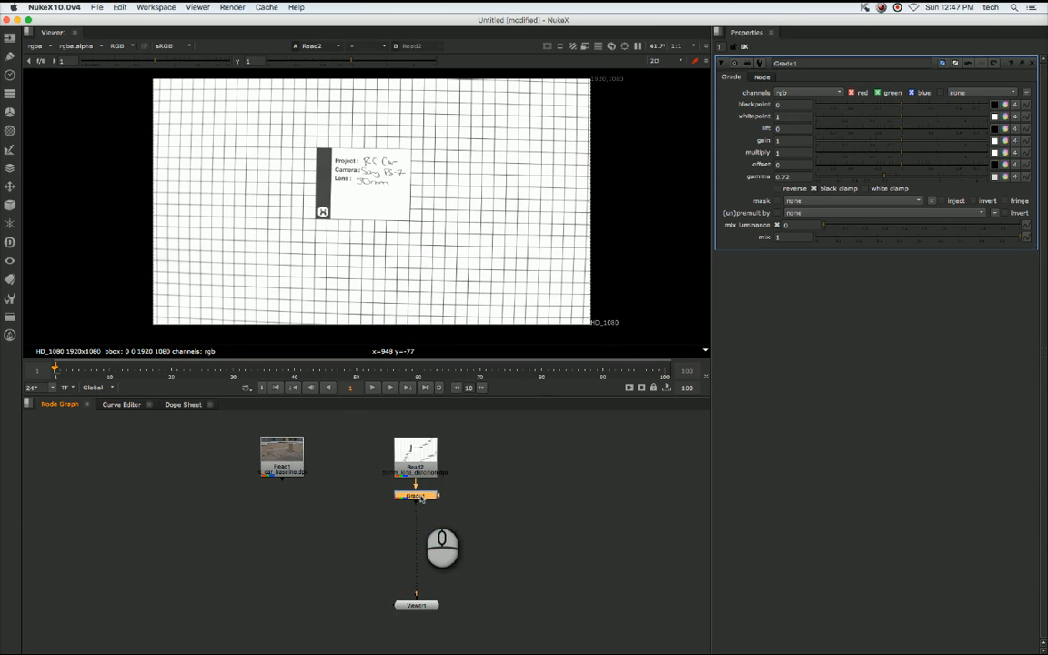
{"action": "key", "text": "1"}
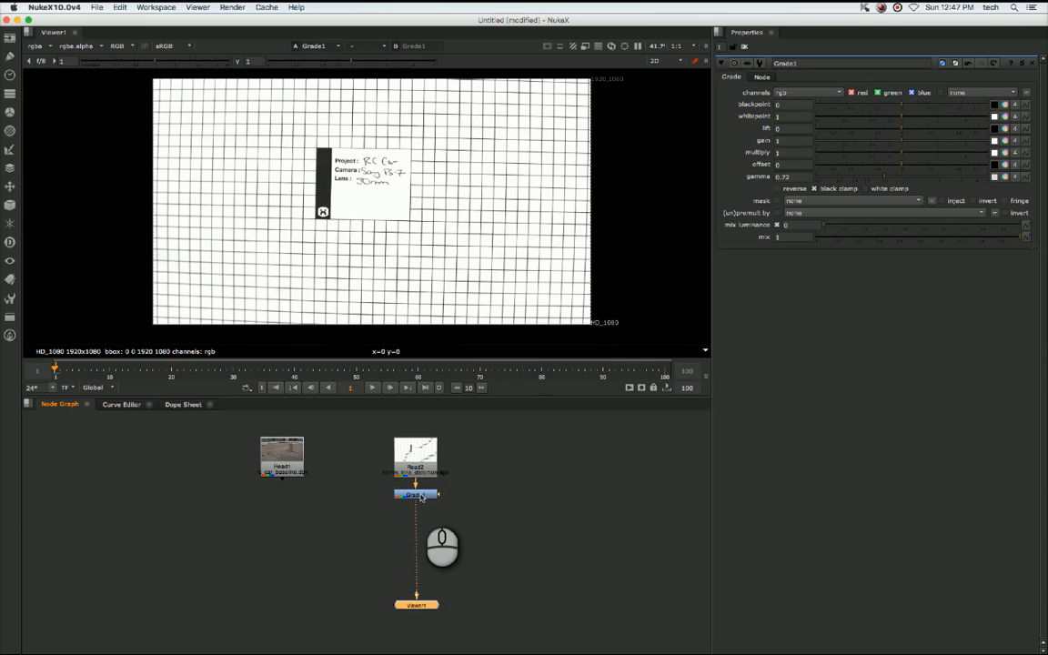
{"action": "left_click", "coordinate": [420, 496]}
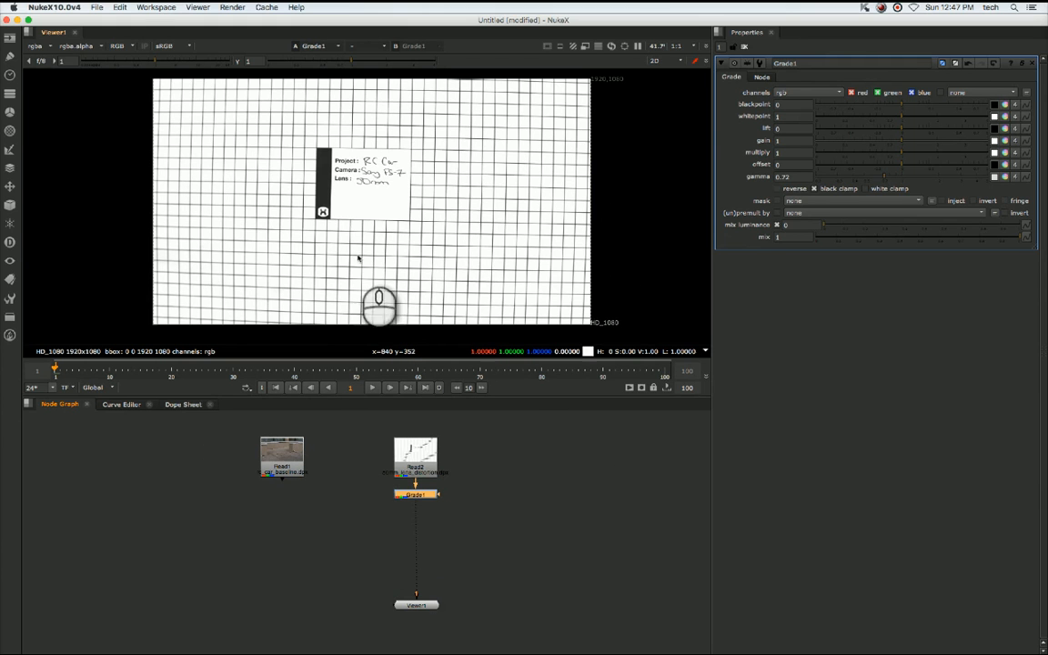
{"action": "left_click_drag", "start_coordinate": [423, 605], "coordinate": [512, 616]}
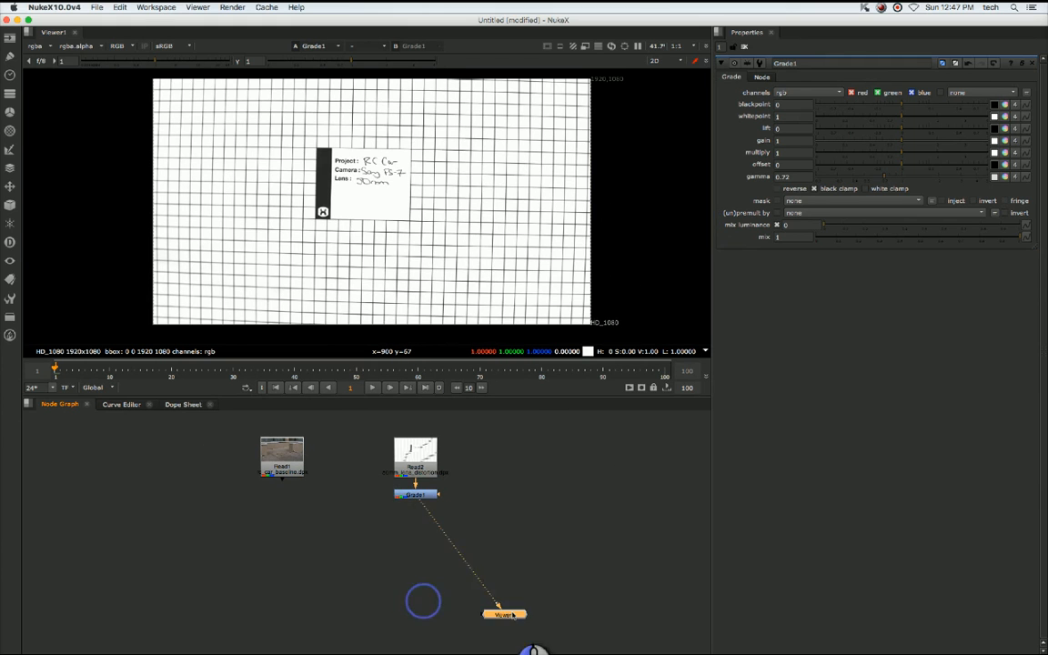
Add a LensDistortion node between Grade1 and Viewer1, leaving a gap below the Grade node.
{"action": "left_click", "coordinate": [420, 495]}
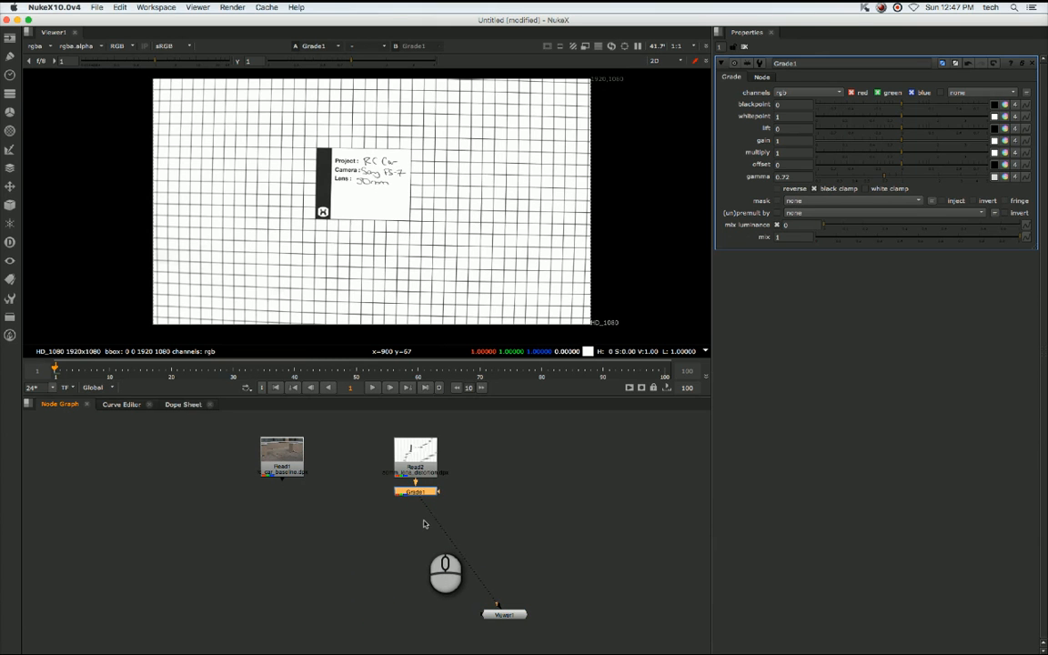
{"action": "key", "text": "Tab"}
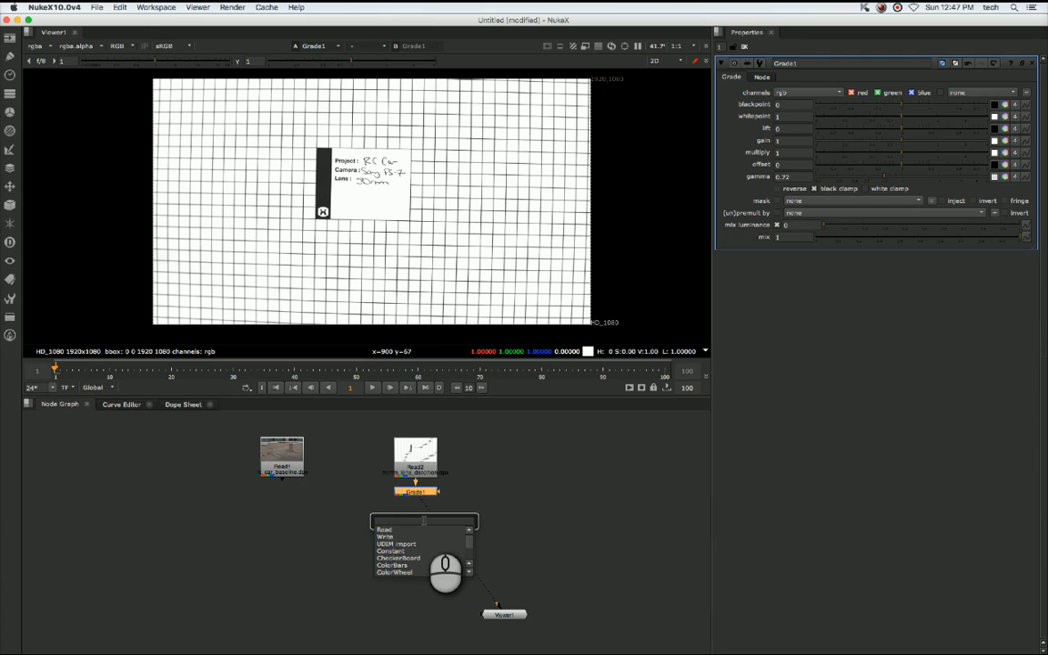
{"action": "type", "text": "lens"}
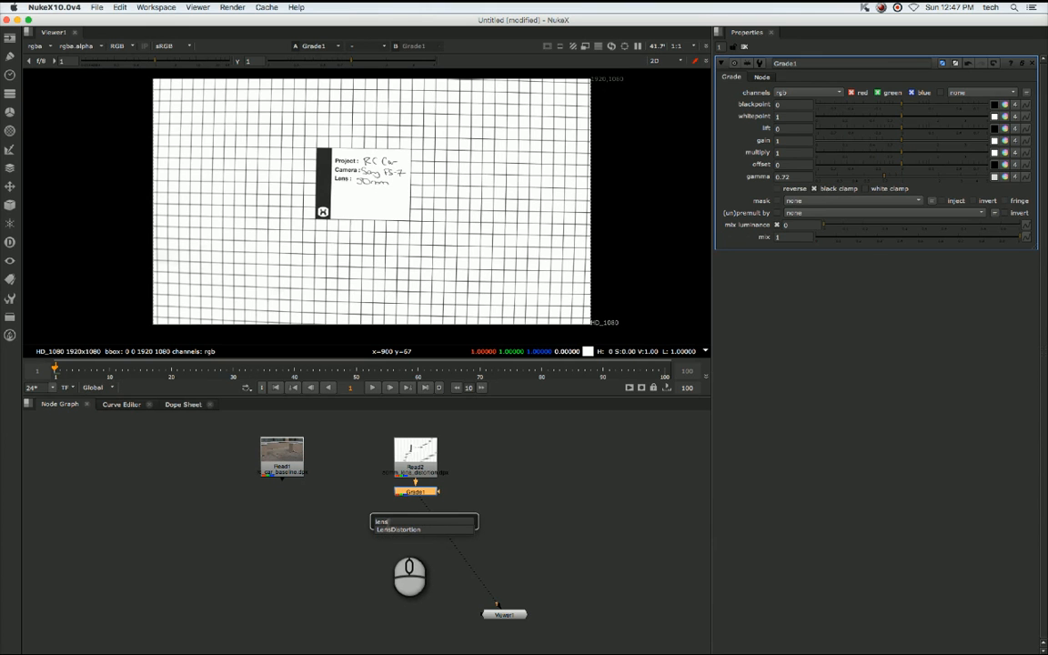
{"action": "left_click", "coordinate": [385, 531]}
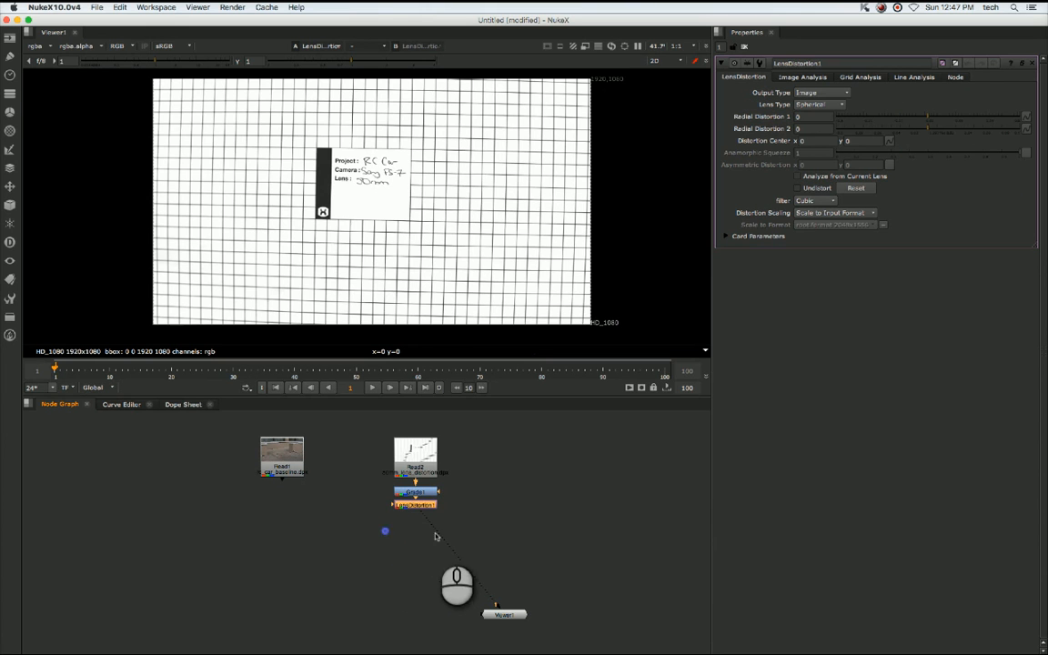
{"action": "mouse_move", "coordinate": [414, 511]}
{"action": "left_mouse_down"}
{"action": "mouse_move", "coordinate": [412, 502]}
{"action": "mouse_move", "coordinate": [411, 520]}
{"action": "mouse_move", "coordinate": [419, 499]}
{"action": "left_mouse_up"}
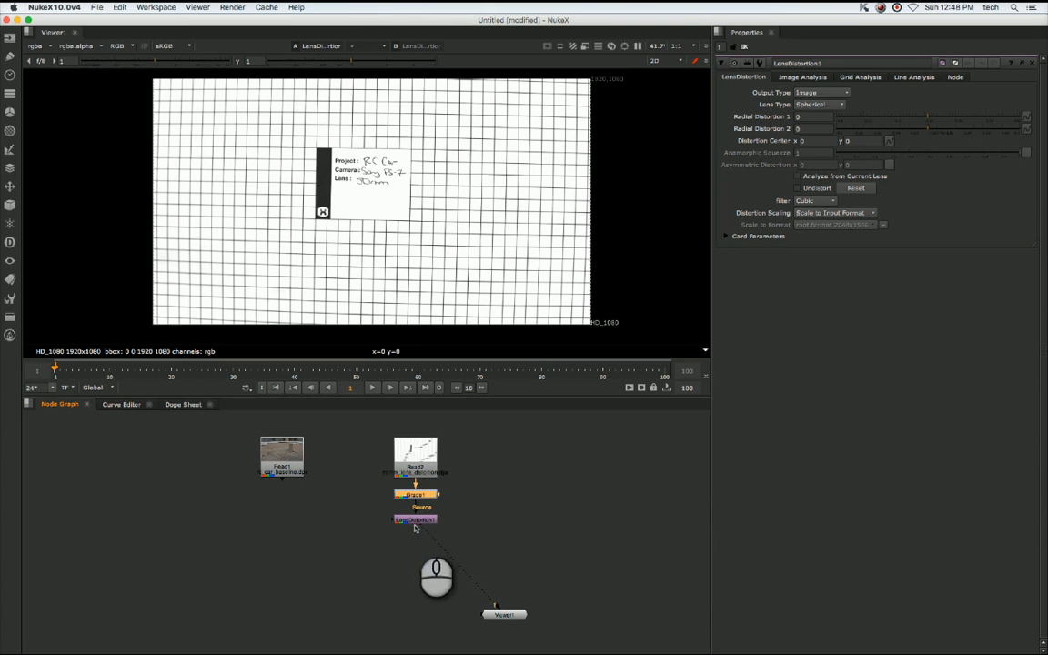
Examine the Image Analysis settings of the LensDistortion1 node.
{"action": "left_click", "coordinate": [415, 522]}
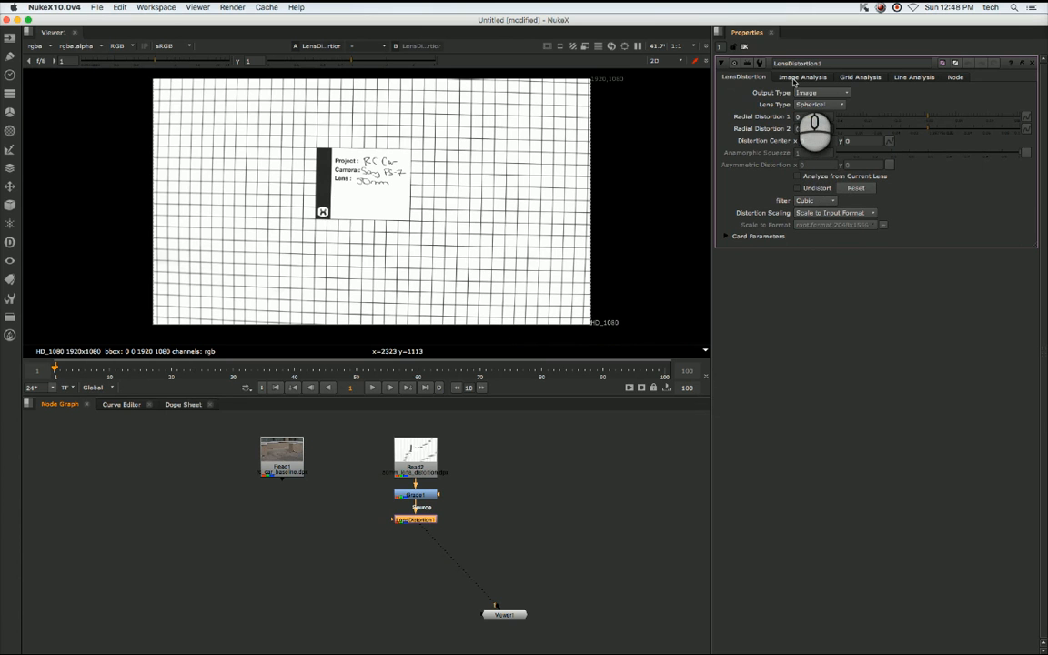
{"action": "left_click", "coordinate": [796, 77]}
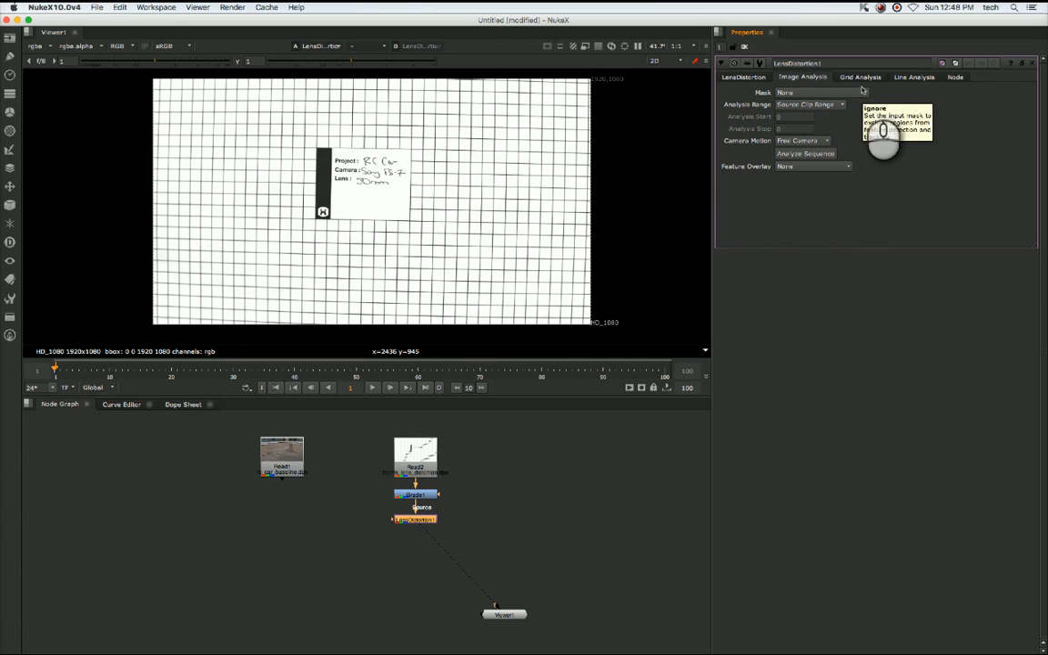
Look at the Line Analysis settings of LensDistortion1 and view the Read1 plate.
{"action": "left_click", "coordinate": [913, 78]}
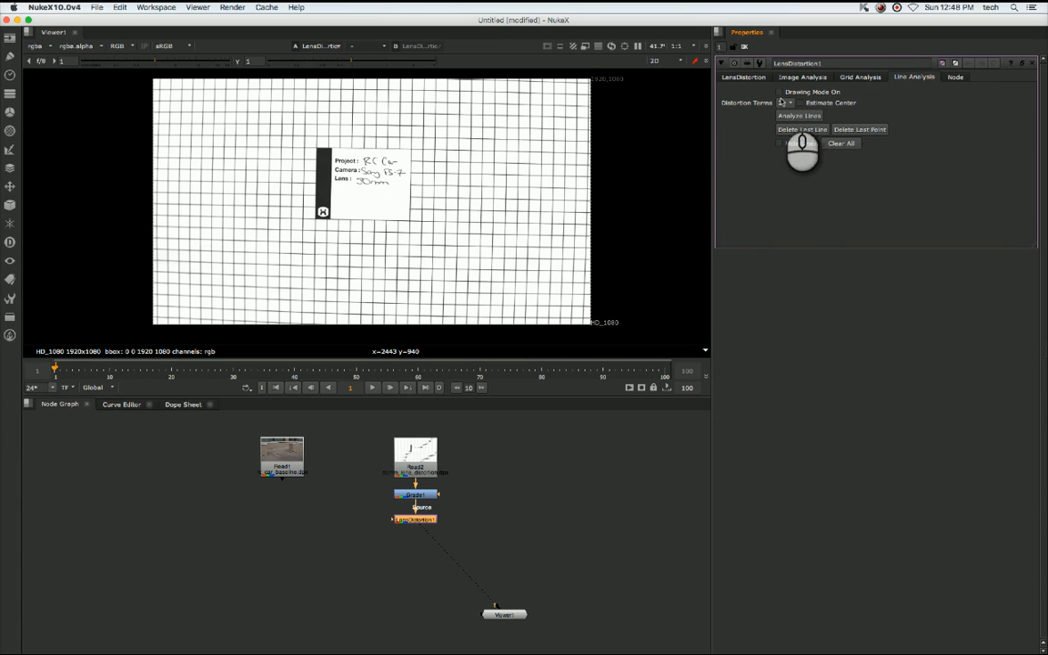
{"action": "left_click", "coordinate": [288, 472]}
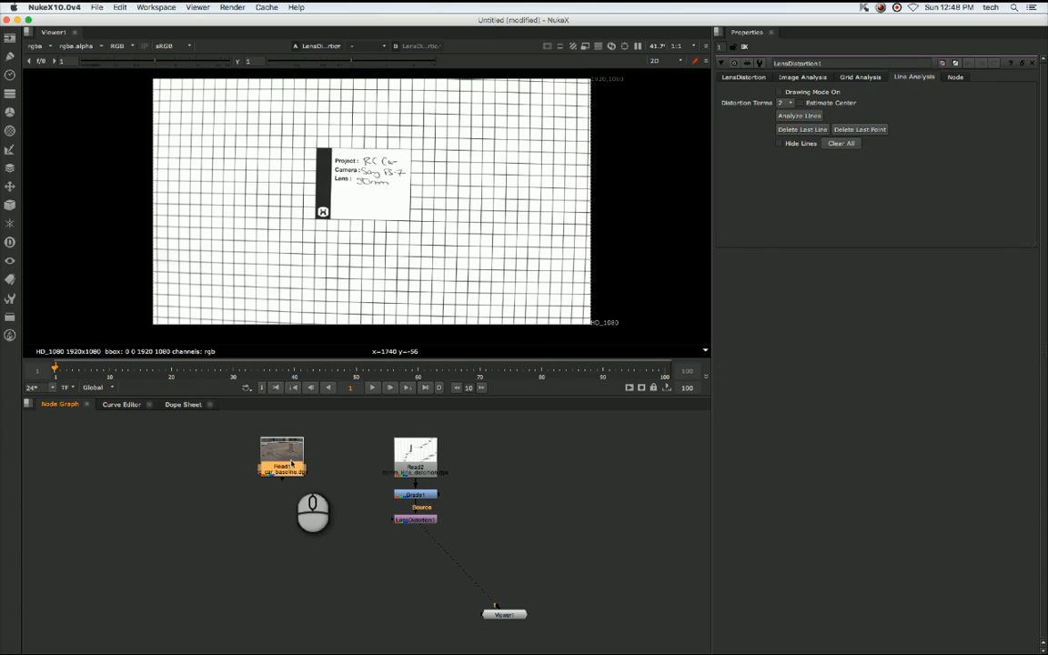
{"action": "key", "text": "1"}
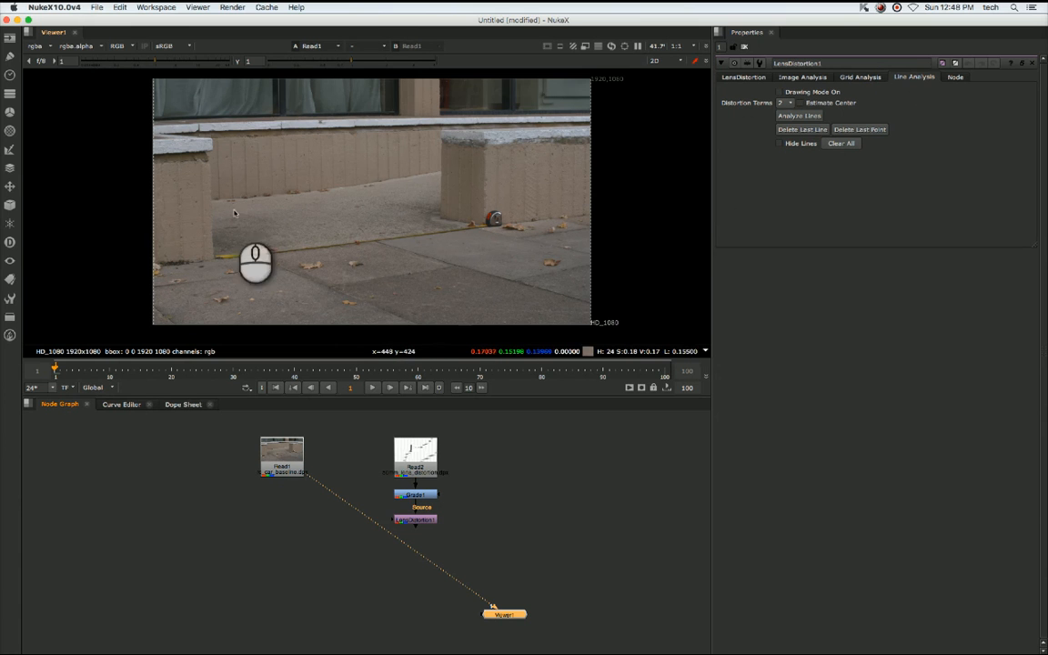
With the Read2 chart in view, set LensDistortion1's grid type to Thin Line, enable Align Grid and analyse the grid.
{"action": "left_click", "coordinate": [859, 77]}
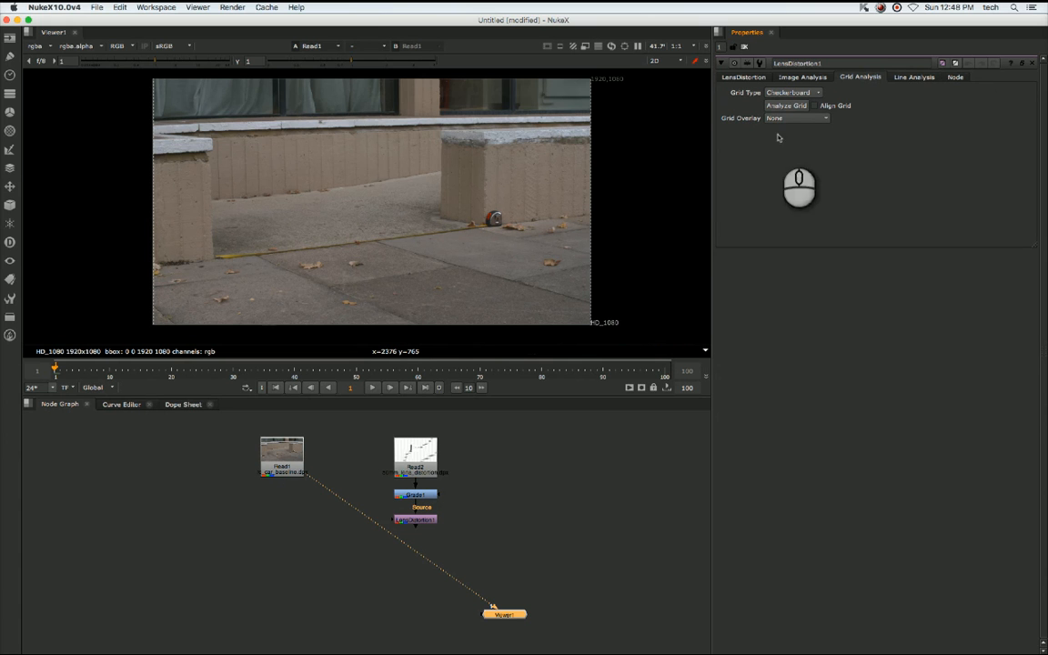
{"action": "left_click", "coordinate": [418, 455]}
{"action": "key", "text": "1"}
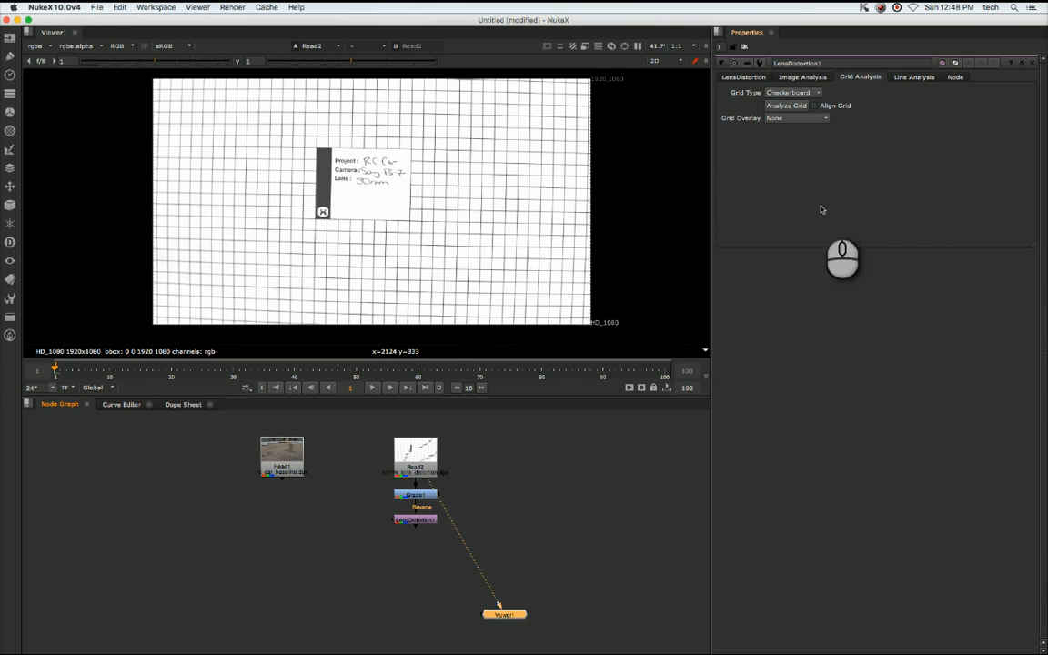
{"action": "left_click", "coordinate": [806, 94]}
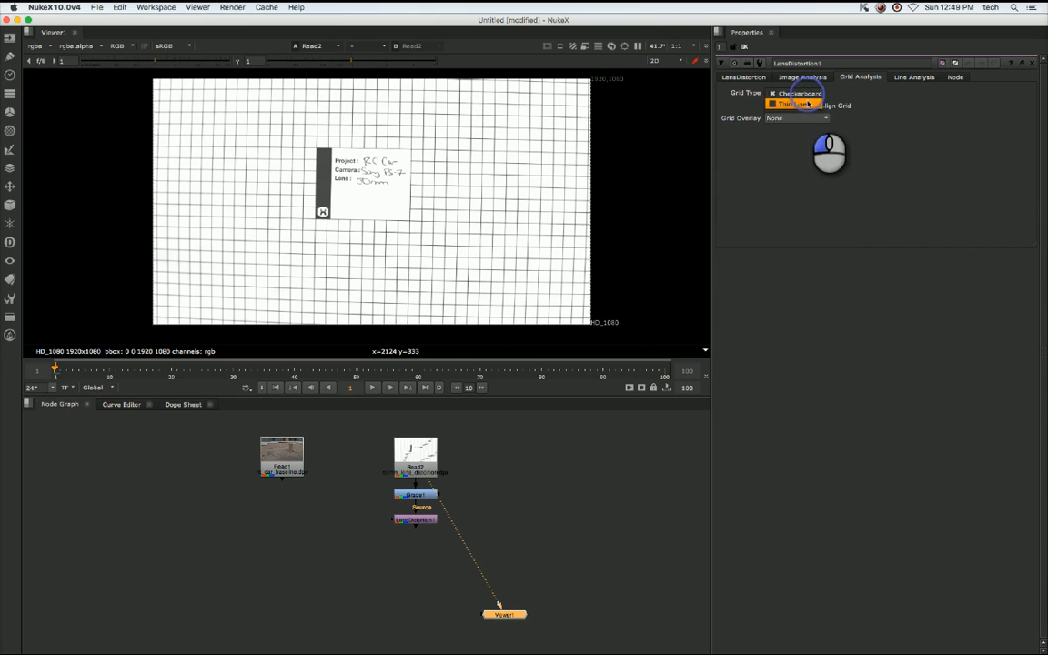
{"action": "left_click", "coordinate": [786, 95]}
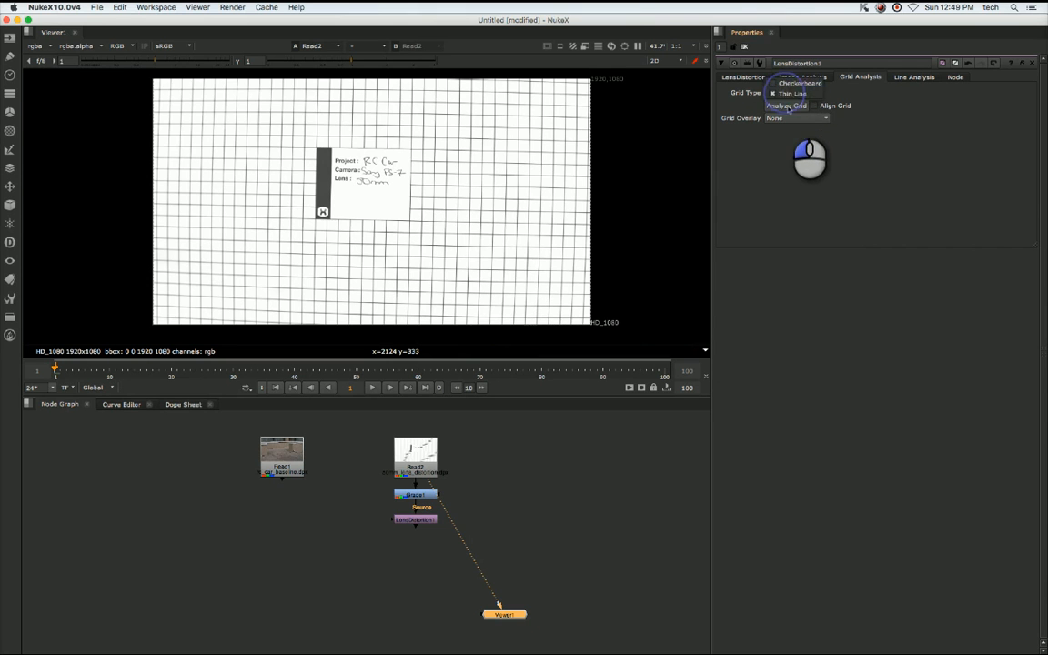
{"action": "left_click", "coordinate": [788, 95]}
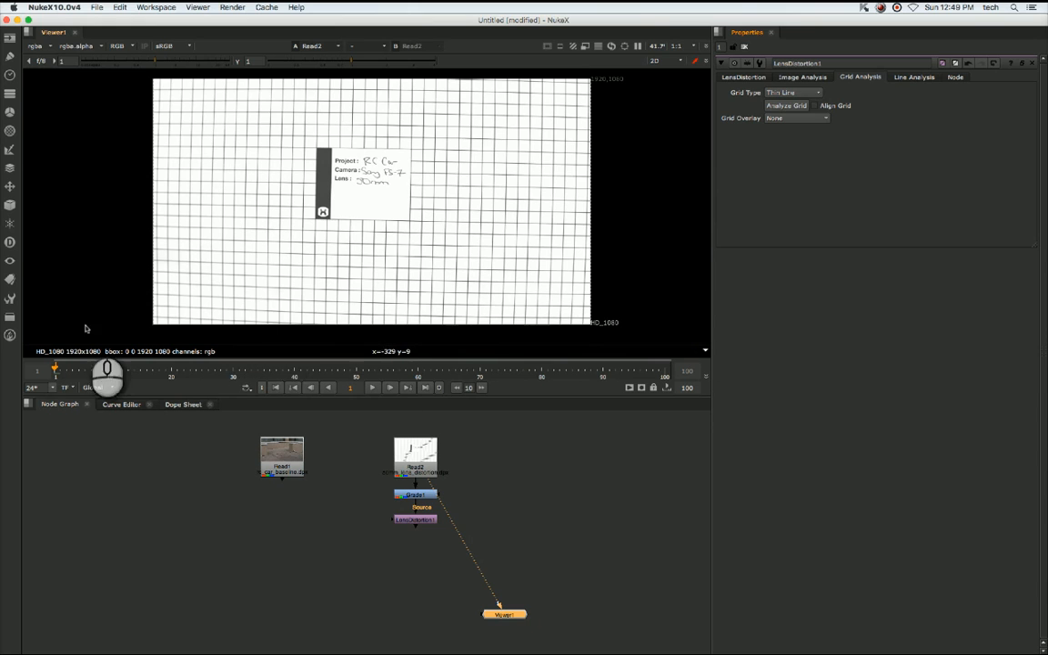
{"action": "left_click", "coordinate": [815, 106]}
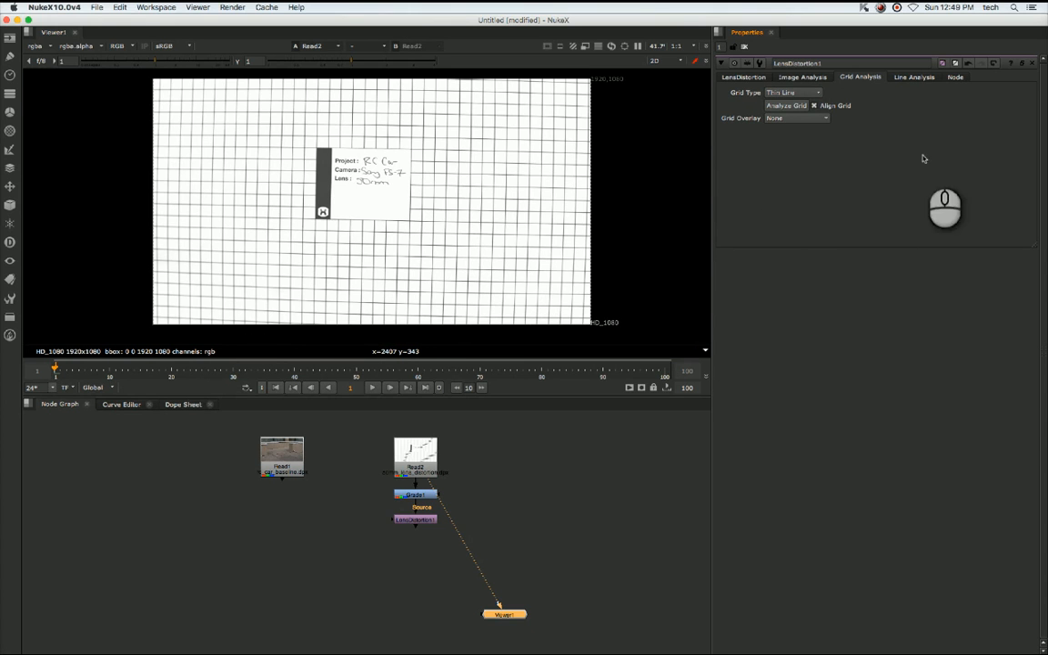
{"action": "left_click", "coordinate": [787, 106]}
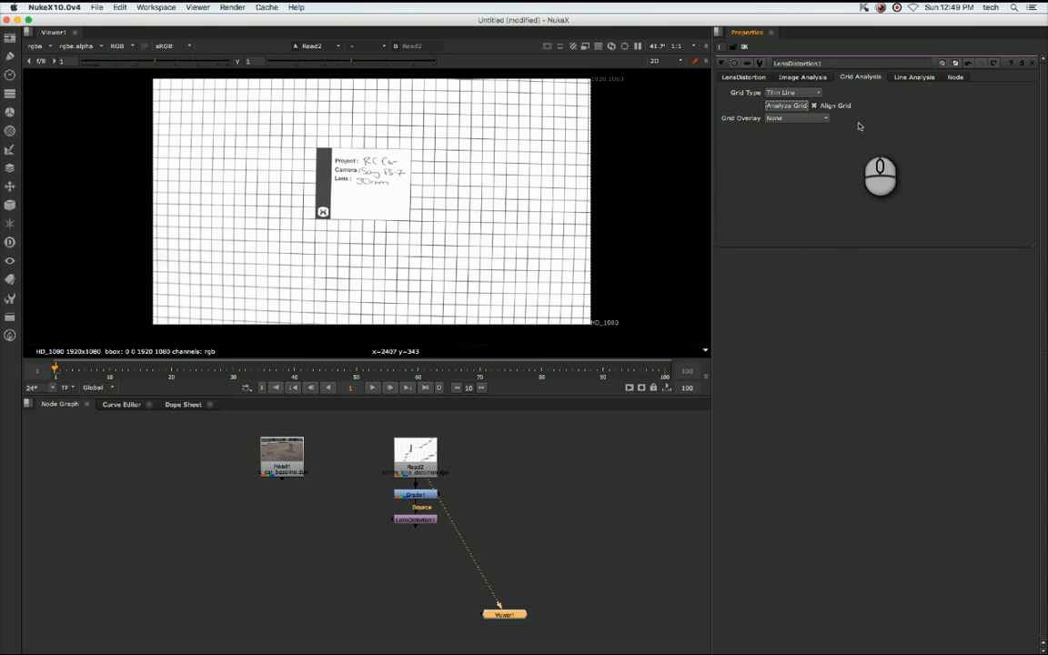
View the LensDistortion1 output and show the Original Grid overlay on it.
{"action": "left_click", "coordinate": [417, 519]}
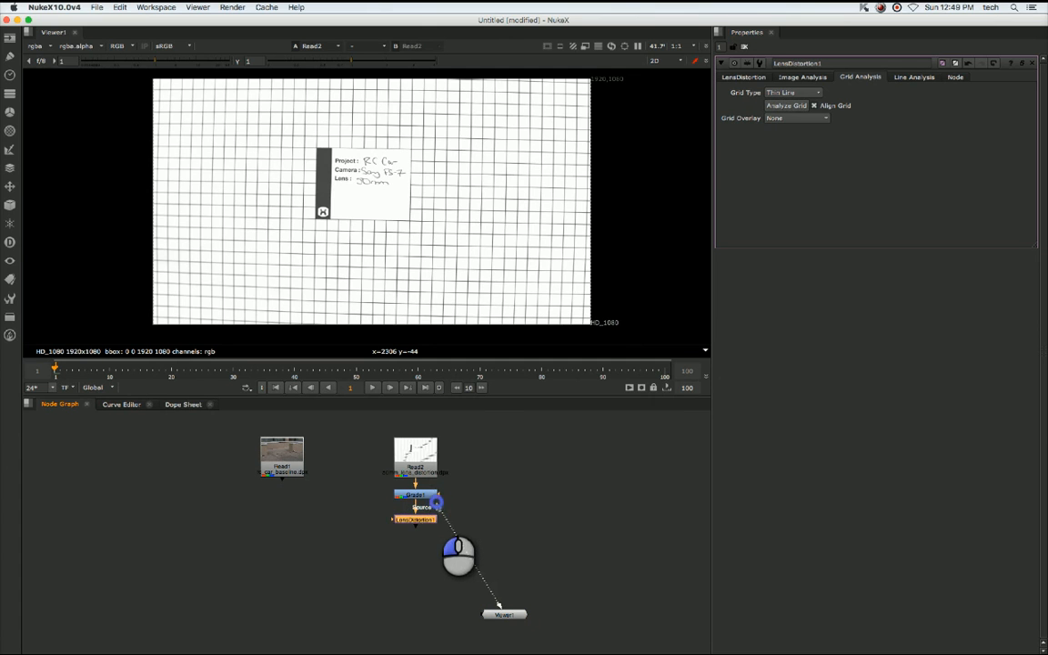
{"action": "left_click_drag", "start_coordinate": [437, 501], "coordinate": [418, 521]}
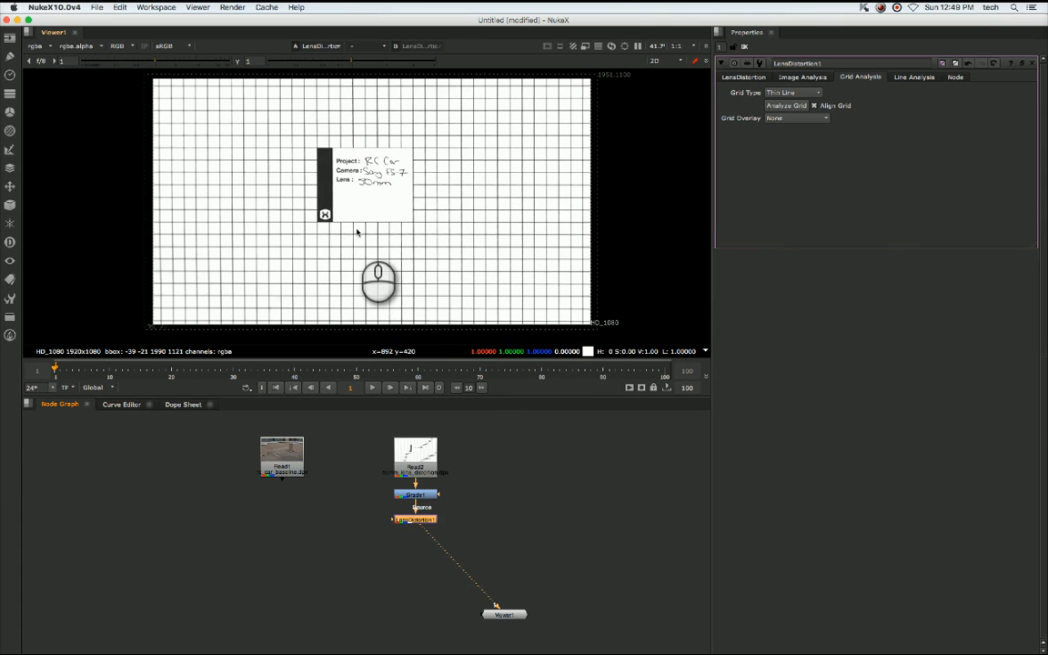
{"action": "left_click", "coordinate": [808, 119]}
{"action": "left_click", "coordinate": [798, 129]}
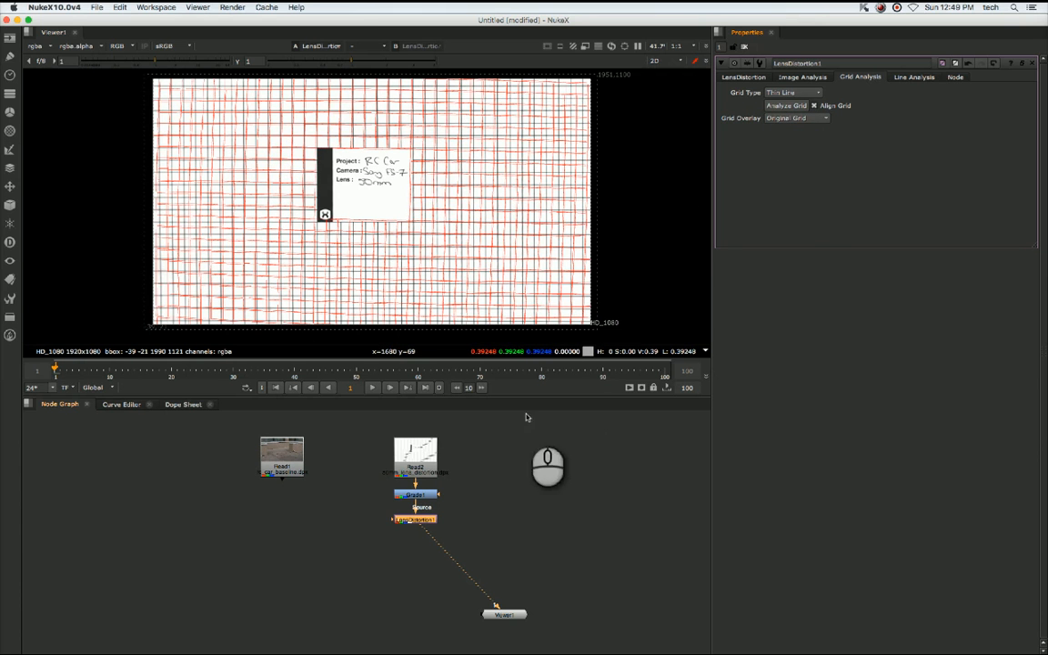
Compare the Undistorted Grid and Original Grid overlays on the chart, ending with the grid overlay set to None.
{"action": "left_click", "coordinate": [781, 119]}
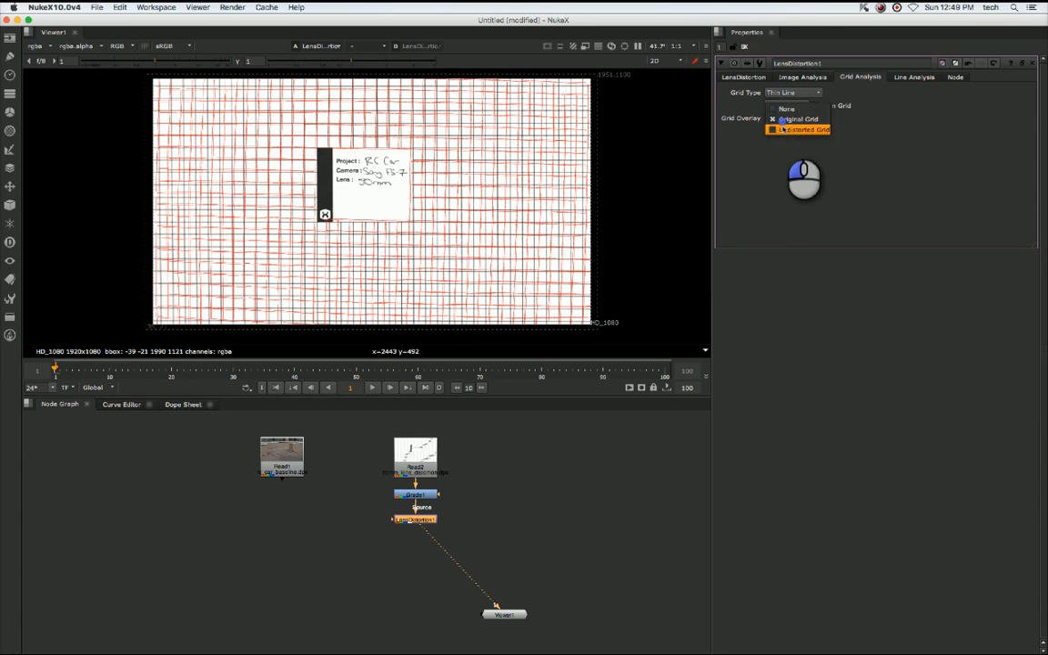
{"action": "left_click", "coordinate": [801, 129]}
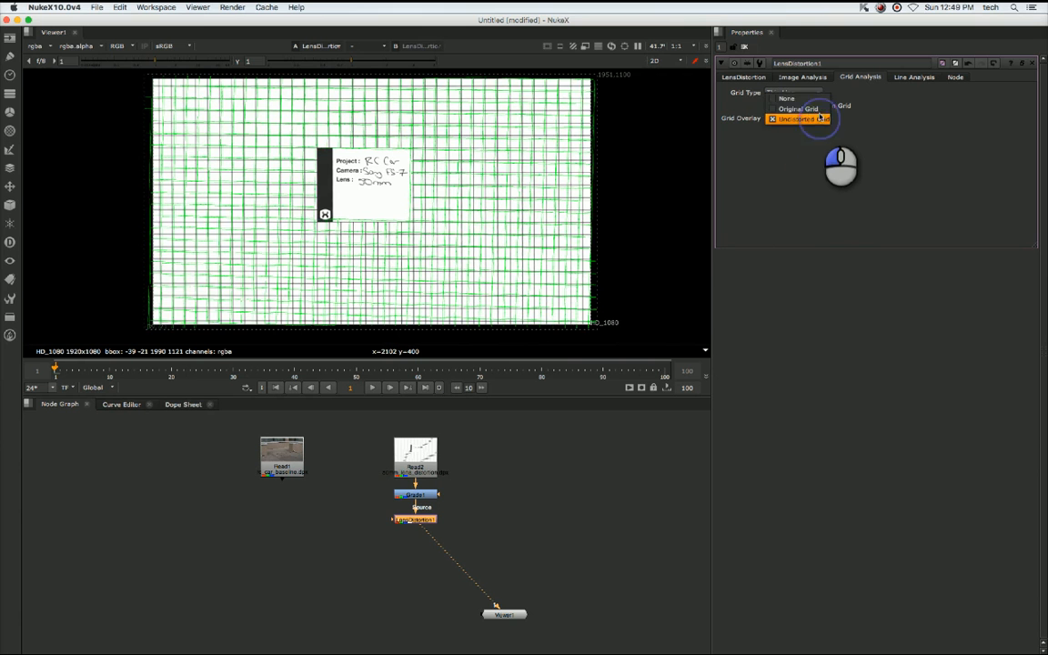
{"action": "left_click", "coordinate": [798, 109]}
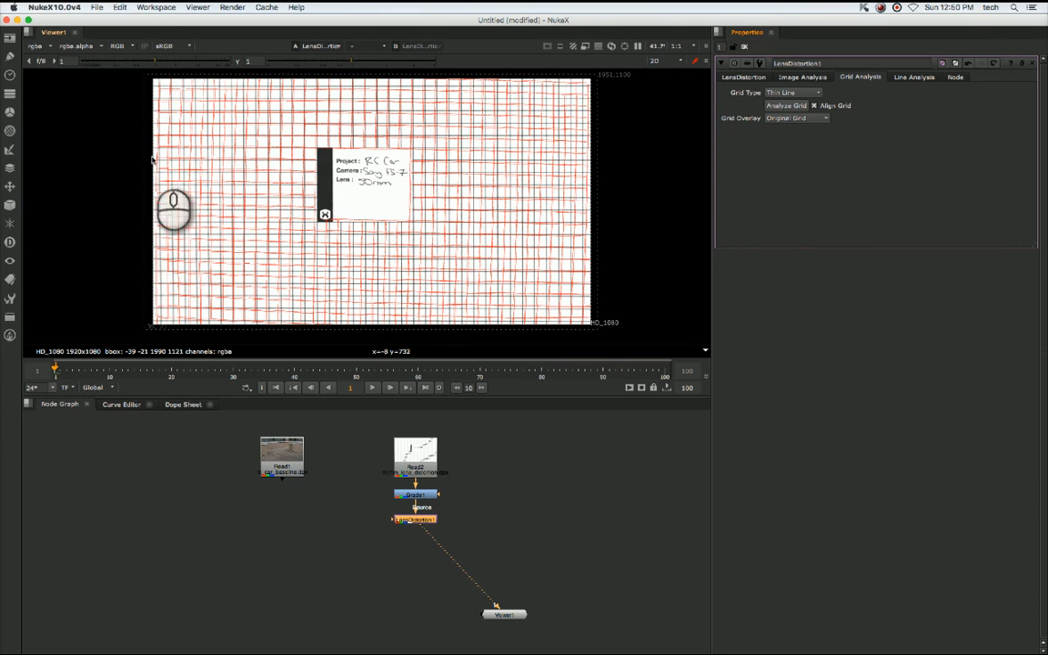
{"action": "left_click", "coordinate": [796, 118]}
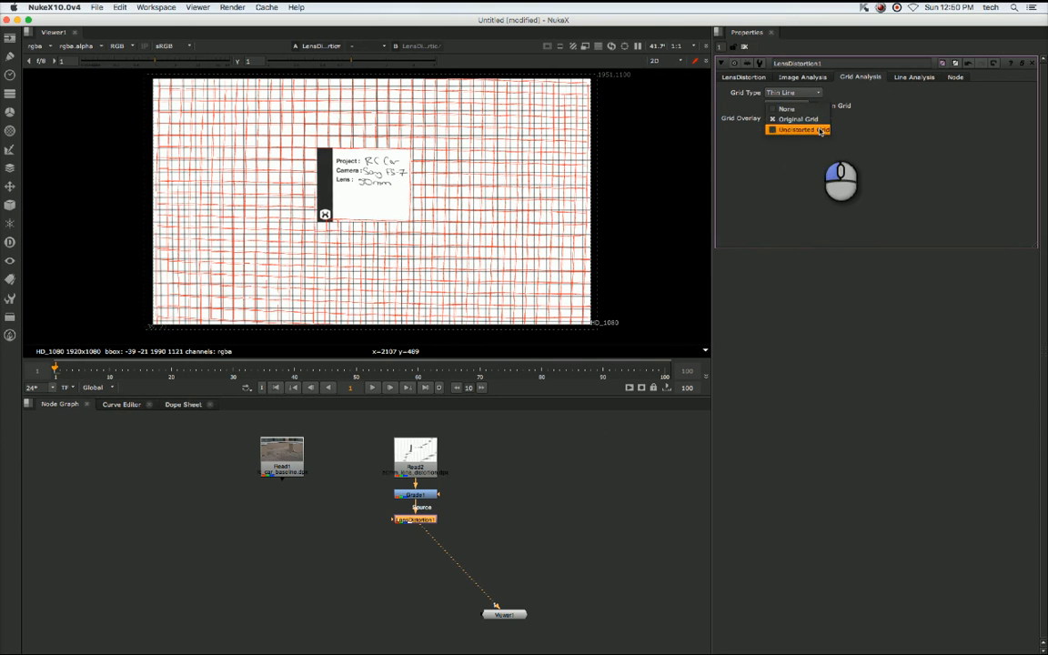
{"action": "left_click", "coordinate": [820, 130]}
{"action": "left_click", "coordinate": [815, 119]}
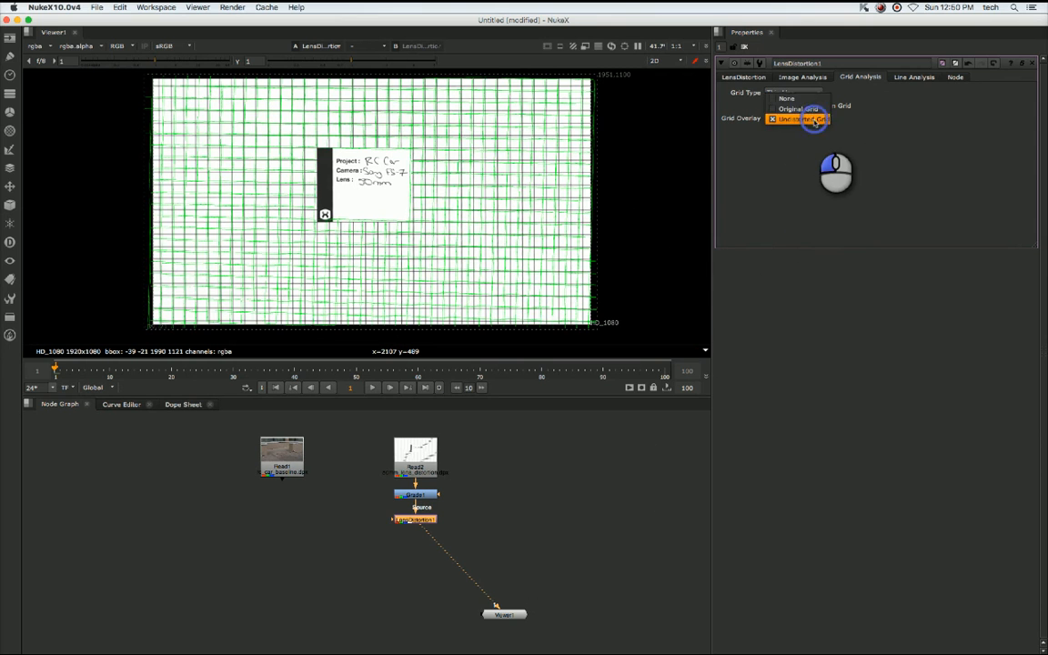
{"action": "left_click", "coordinate": [786, 98]}
{"action": "left_click", "coordinate": [576, 498]}
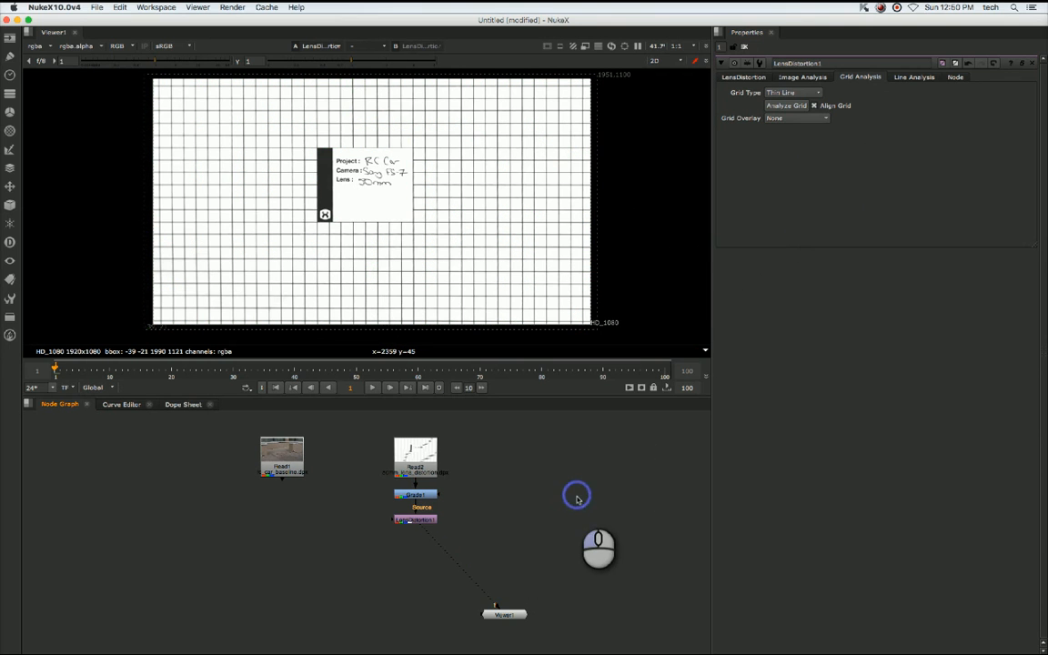
Move the Read1 node further away from the Read2 branch in the node graph.
{"action": "left_click_drag", "start_coordinate": [278, 466], "coordinate": [232, 466]}
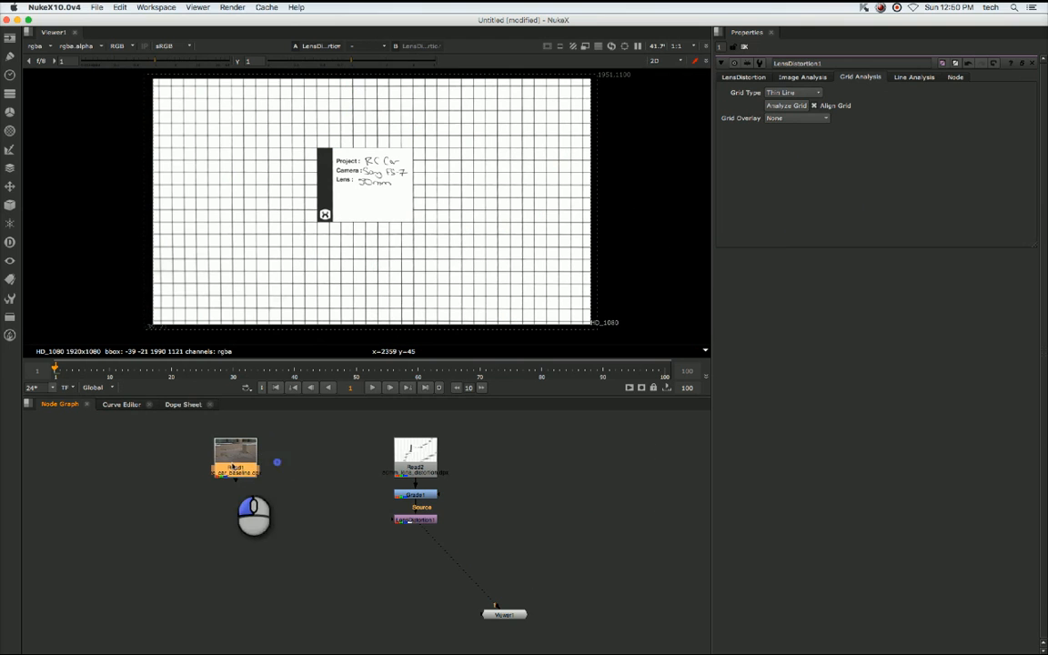
{"action": "left_click", "coordinate": [416, 520]}
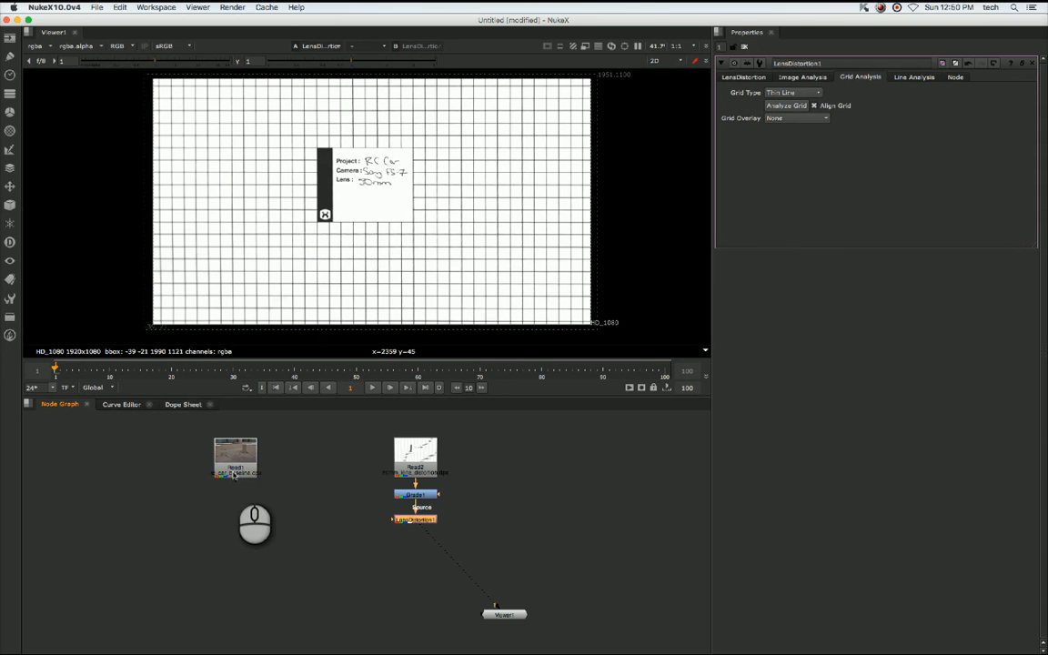
{"action": "left_click", "coordinate": [234, 471]}
{"action": "left_click", "coordinate": [285, 500]}
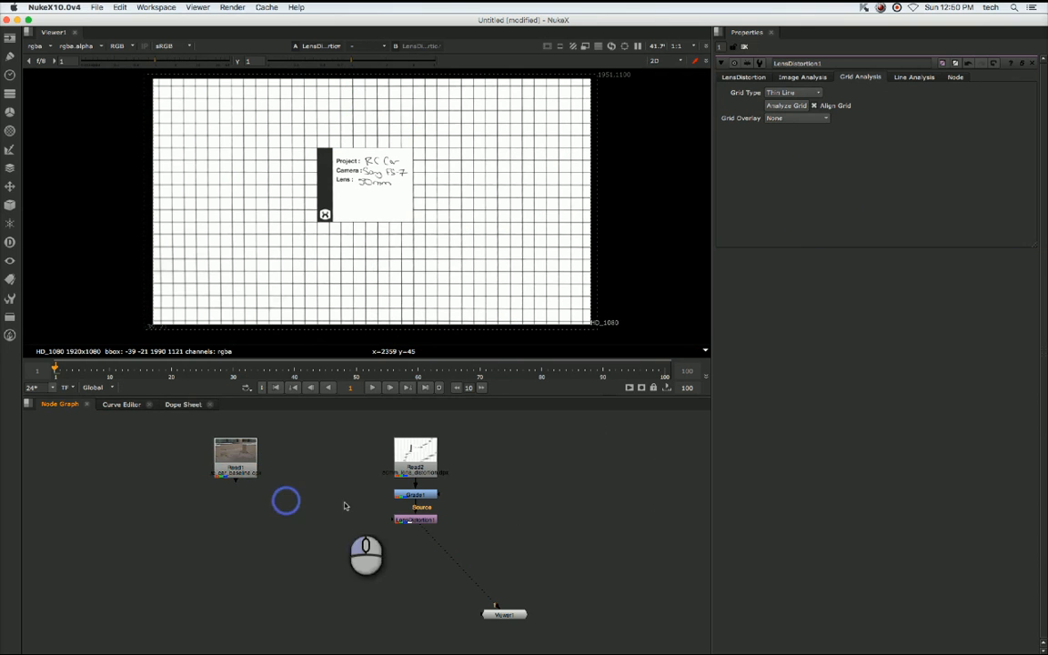
Copy the LensDistortion1 node, paste the duplicate, connect its Source input to Read1 and place it below that node.
{"action": "left_click", "coordinate": [413, 519]}
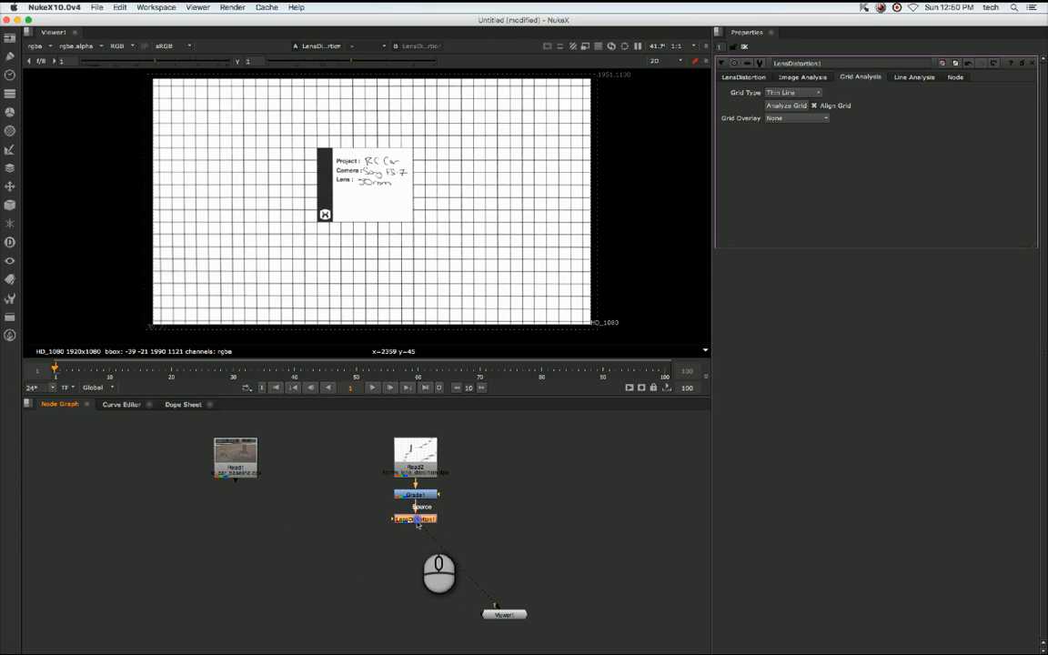
{"action": "mouse_move", "coordinate": [417, 524]}
{"action": "left_mouse_down"}
{"action": "mouse_move", "coordinate": [212, 517]}
{"action": "mouse_move", "coordinate": [225, 475]}
{"action": "mouse_move", "coordinate": [462, 546]}
{"action": "mouse_move", "coordinate": [419, 527]}
{"action": "left_mouse_up"}
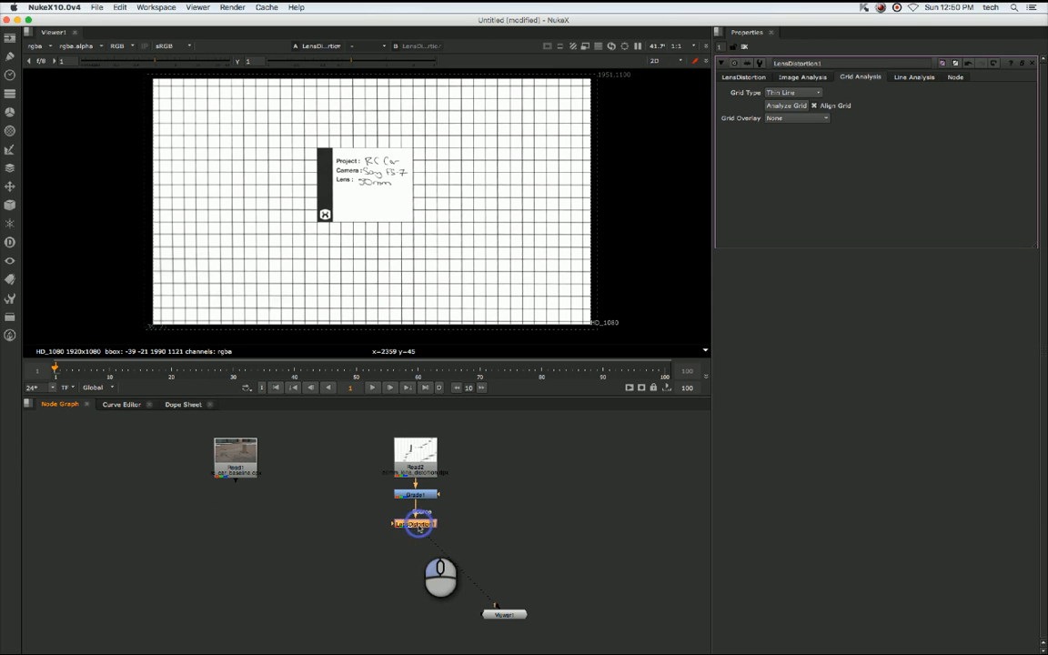
{"action": "left_click", "coordinate": [120, 7]}
{"action": "left_click", "coordinate": [127, 58]}
{"action": "left_click", "coordinate": [299, 528]}
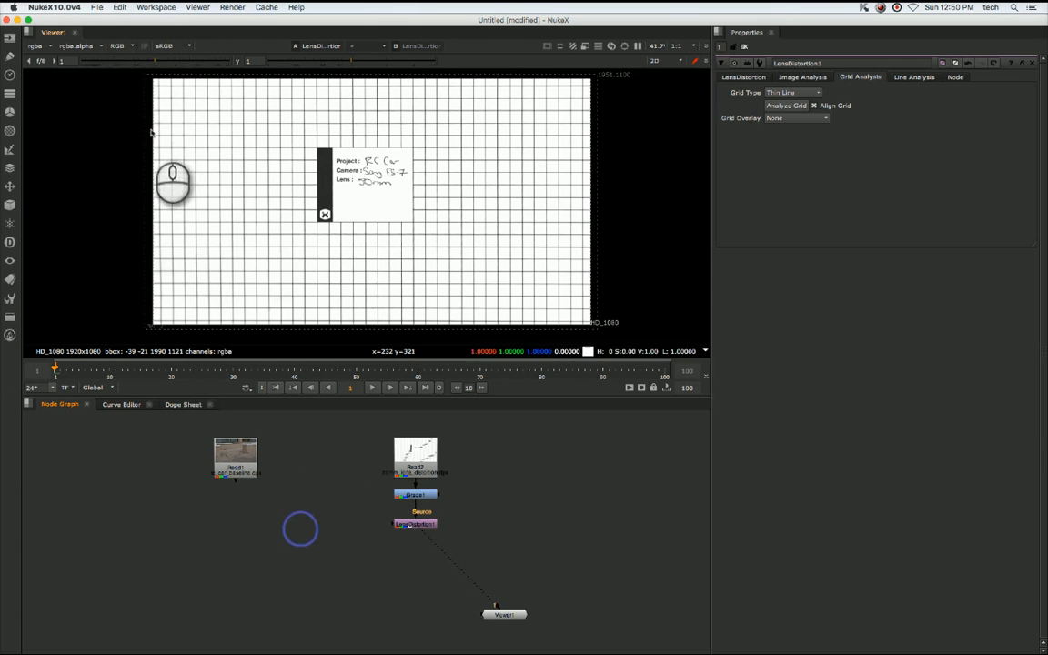
{"action": "left_click", "coordinate": [120, 7]}
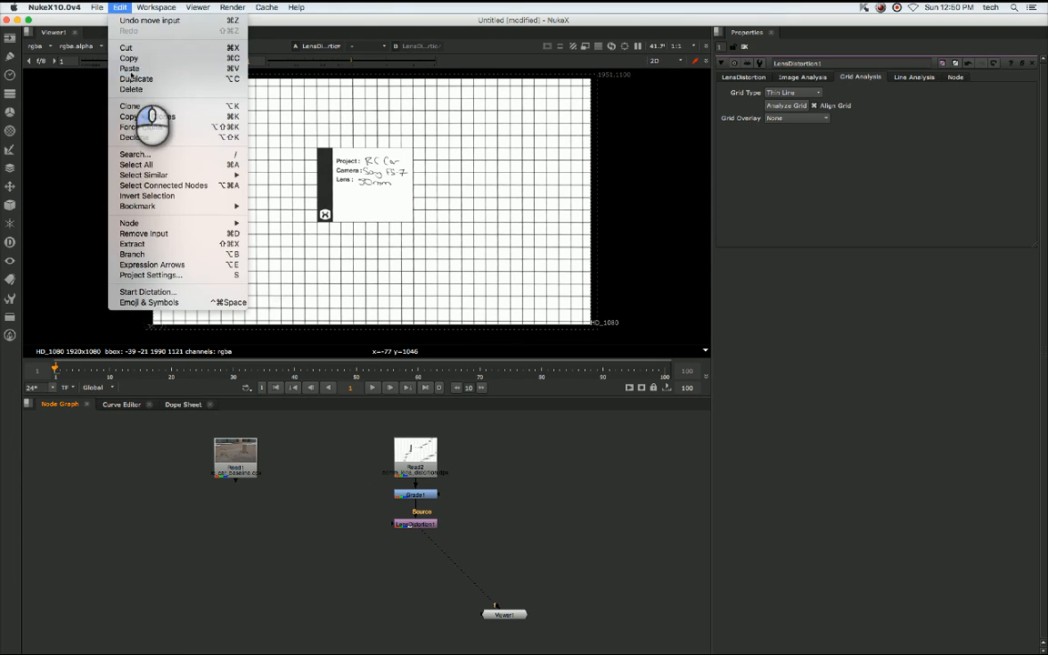
{"action": "left_click", "coordinate": [128, 69]}
{"action": "left_click_drag", "start_coordinate": [288, 521], "coordinate": [235, 459]}
{"action": "left_click_drag", "start_coordinate": [318, 541], "coordinate": [256, 524]}
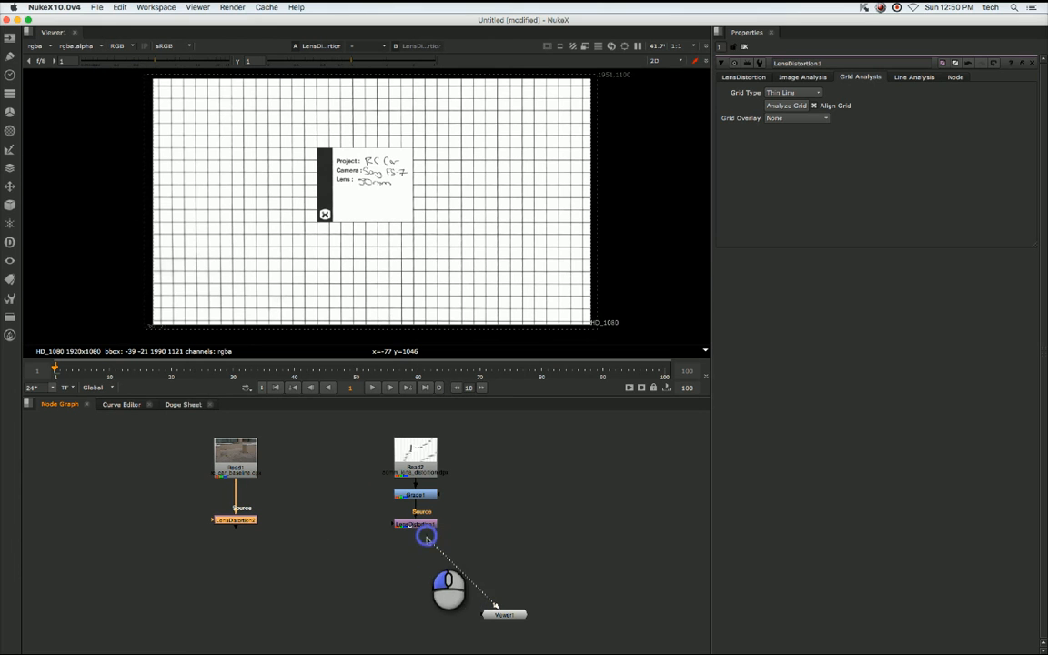
Open the settings of LensDistortion2, view its output, and move the node slightly closer to Read1.
{"action": "left_click_drag", "start_coordinate": [426, 537], "coordinate": [400, 525]}
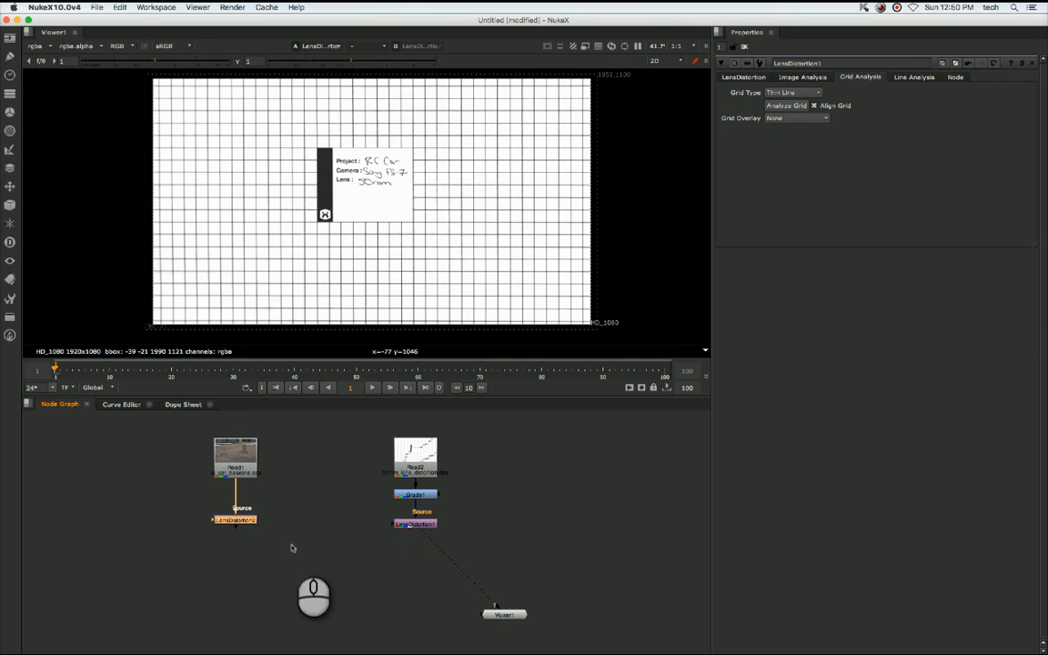
{"action": "double_click", "coordinate": [229, 523]}
{"action": "key", "text": "1"}
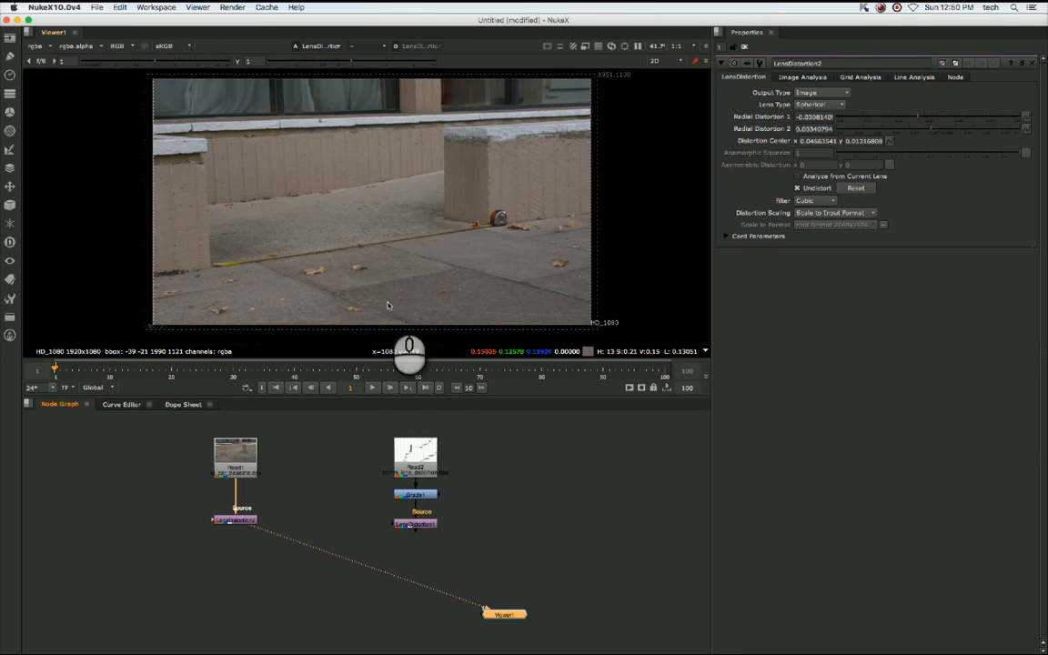
{"action": "left_click", "coordinate": [247, 522]}
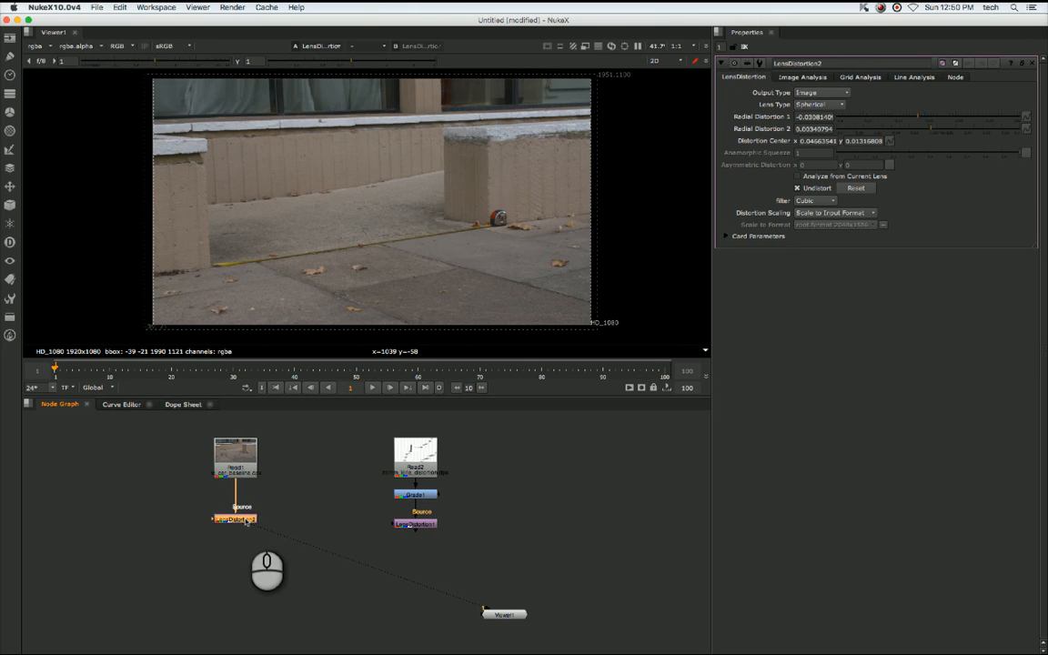
{"action": "left_click_drag", "start_coordinate": [245, 522], "coordinate": [245, 518]}
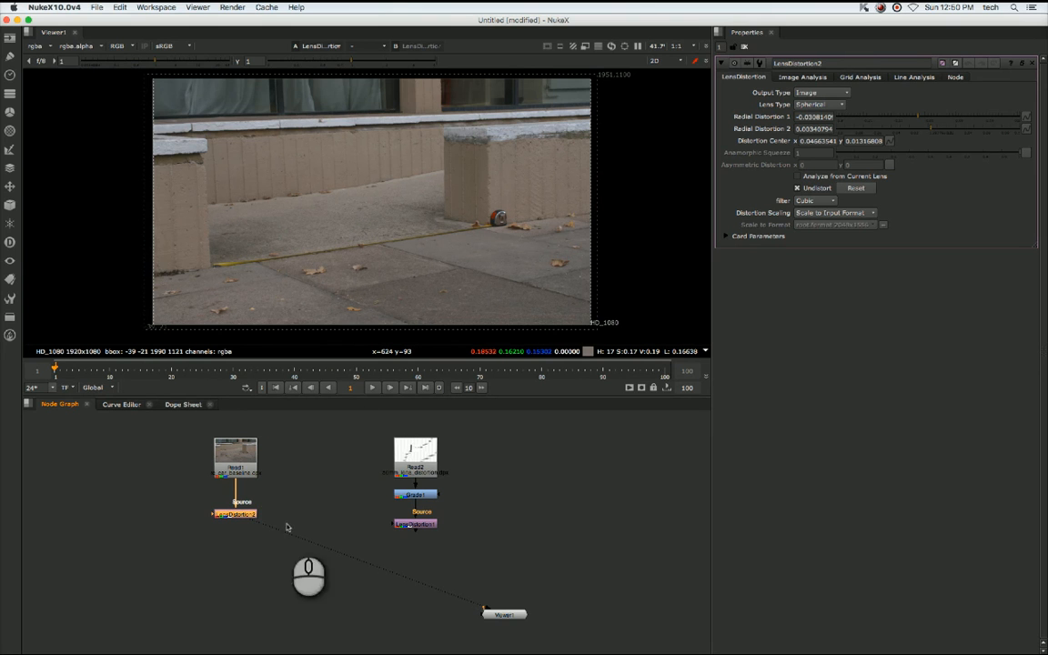
Toggle LensDistortion2 off and on to compare the original plate with the undistorted one, ending with the node disabled.
{"action": "left_click", "coordinate": [236, 515]}
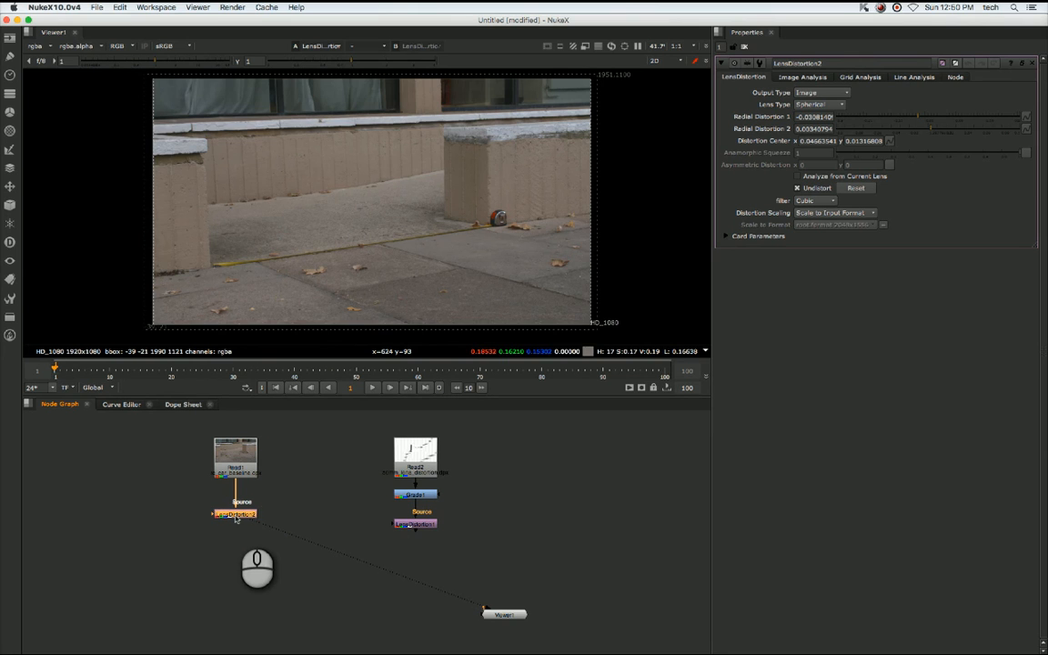
{"action": "key", "text": "d"}
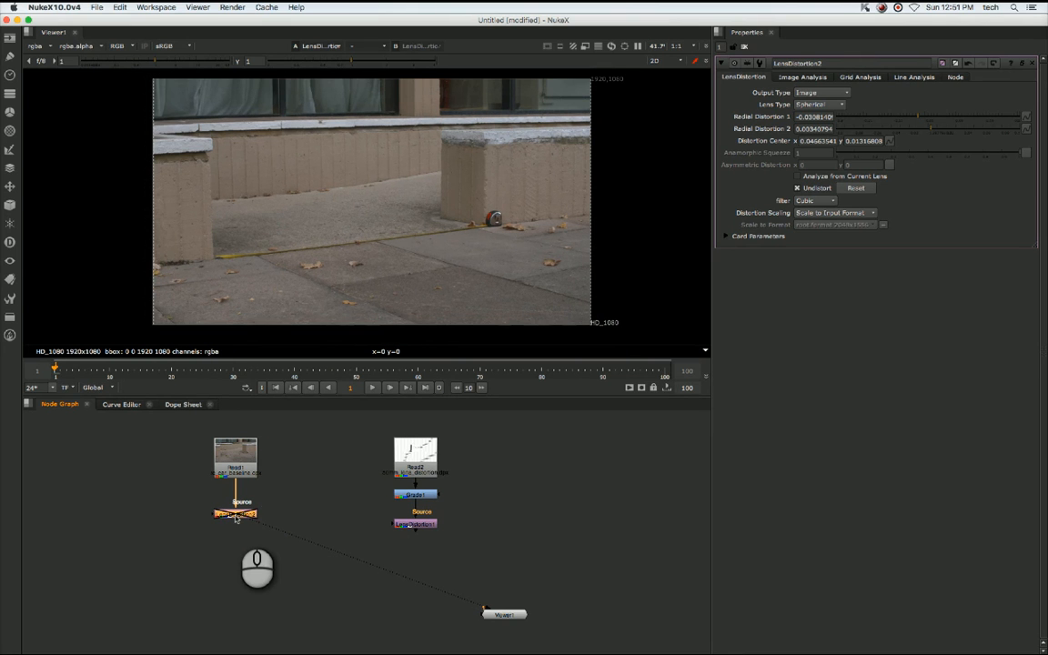
{"action": "key", "text": "d"}
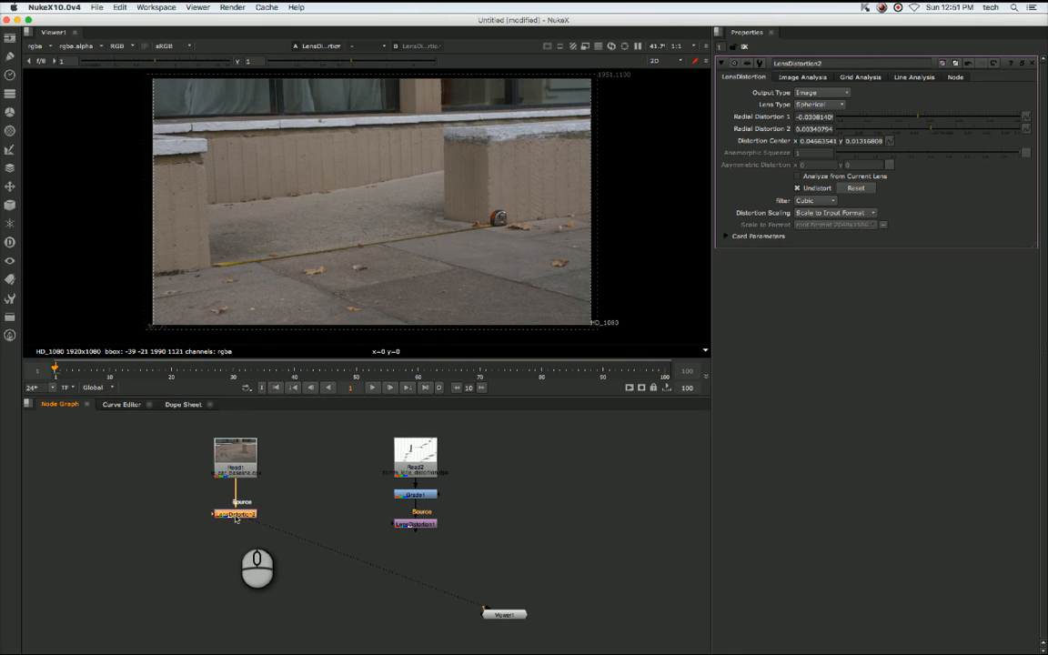
{"action": "key", "text": "d"}
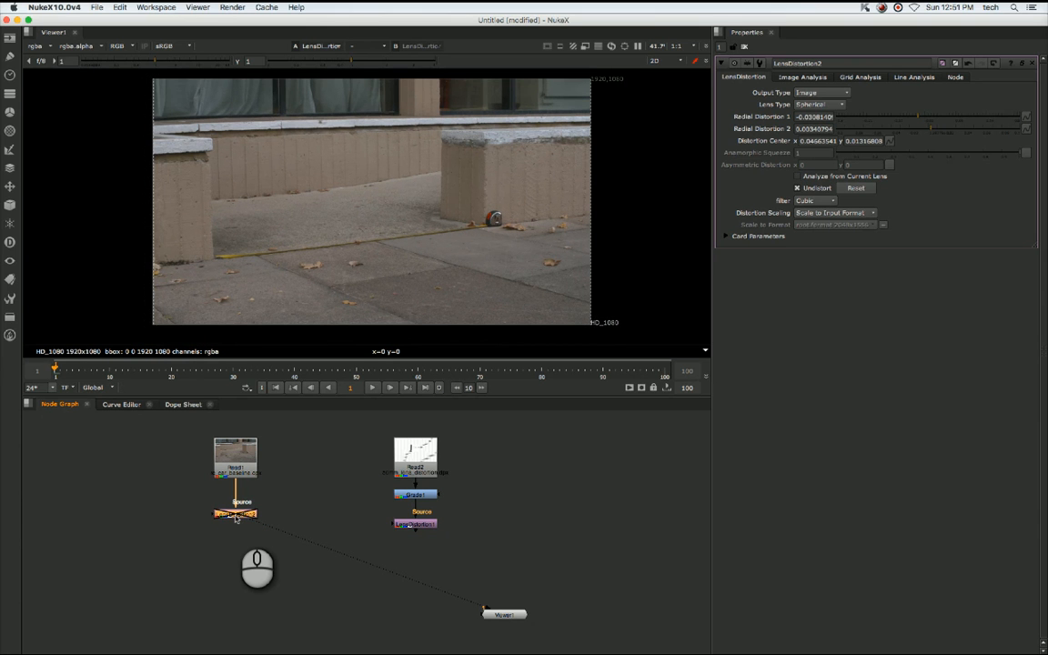
Toggle LensDistortion2 on and off to compare the undistorted and original plates, ending with the node enabled.
{"action": "key", "text": "d"}
{"action": "key", "text": "d"}
{"action": "key", "text": "d"}
{"action": "key", "text": "d"}
{"action": "key", "text": "d"}
{"action": "key", "text": "d"}
{"action": "key", "text": "d"}
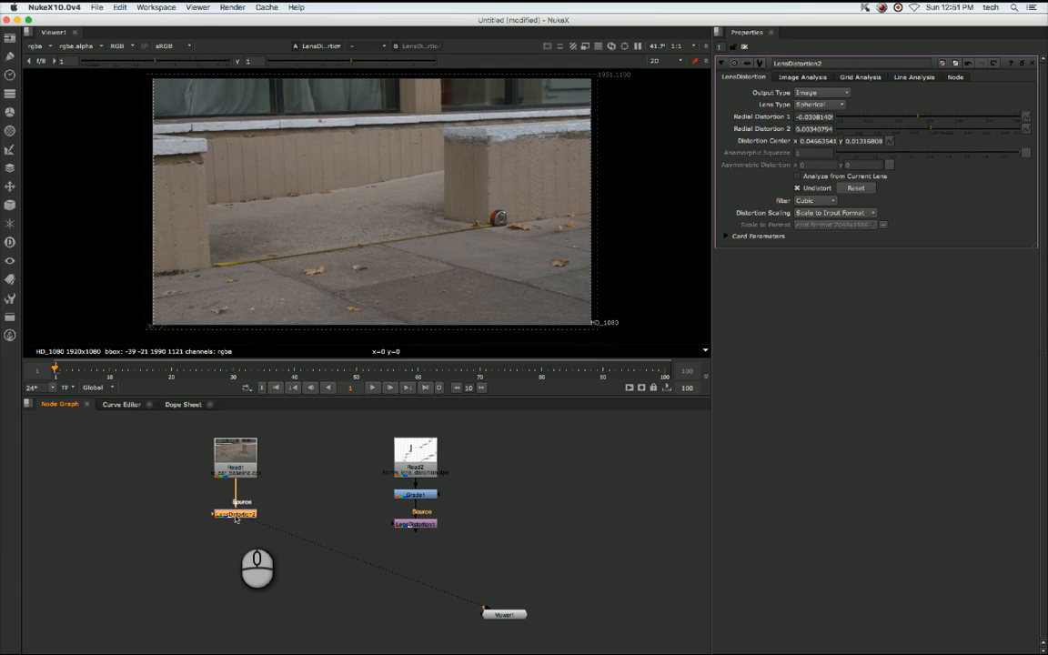
{"action": "key", "text": "d"}
{"action": "key", "text": "d"}
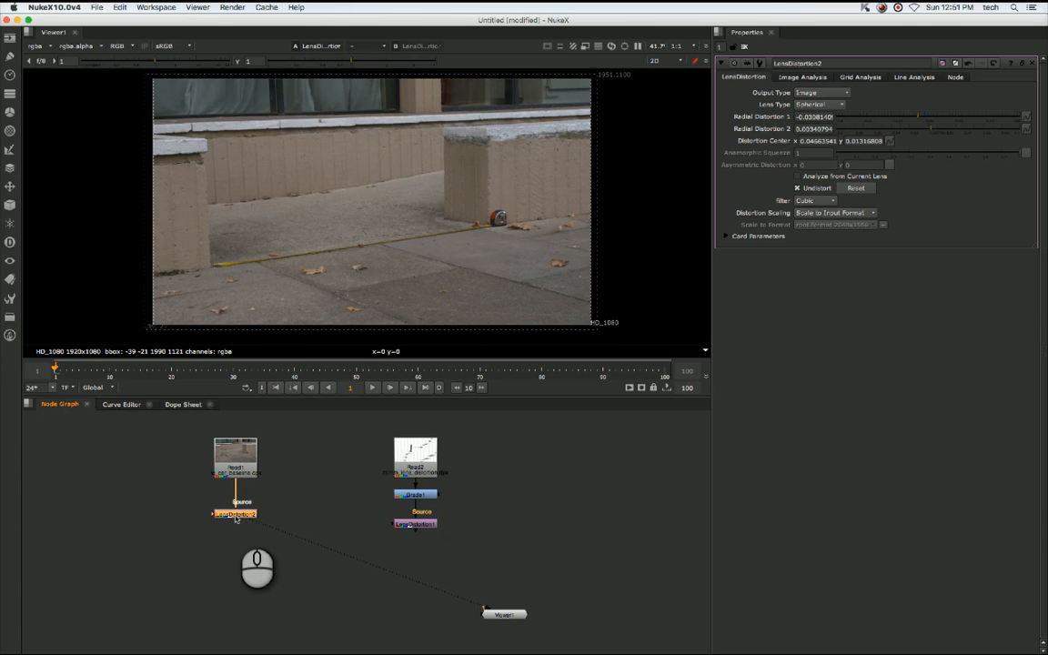
Check the grid analysis settings of LensDistortion1, and turn off Align Grid in the grid analysis settings of LensDistortion2.
{"action": "left_click", "coordinate": [412, 525]}
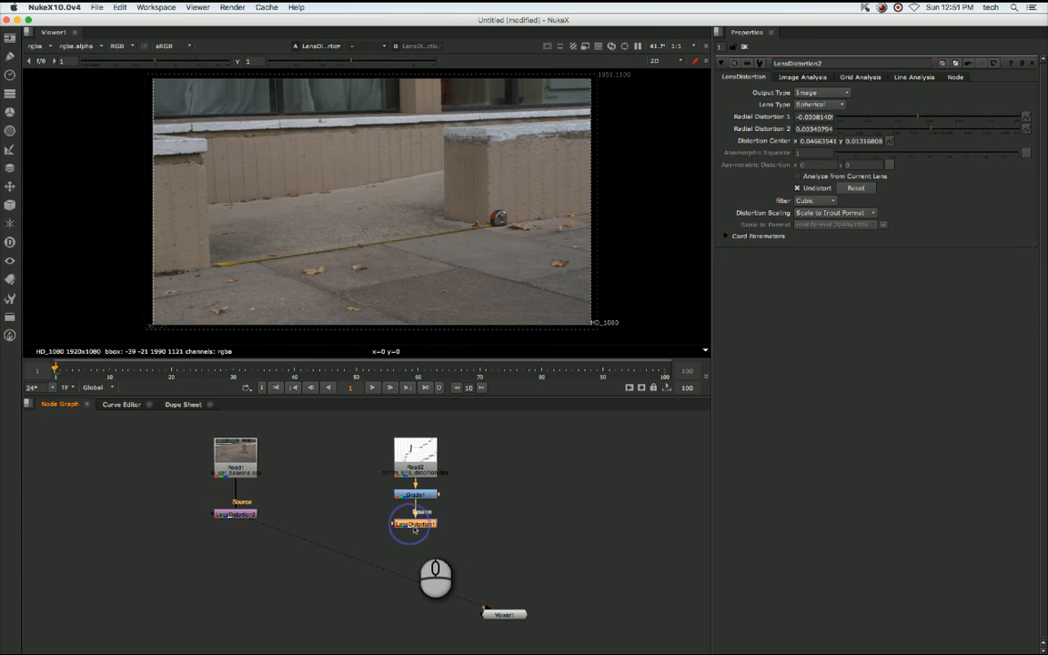
{"action": "double_click", "coordinate": [416, 524]}
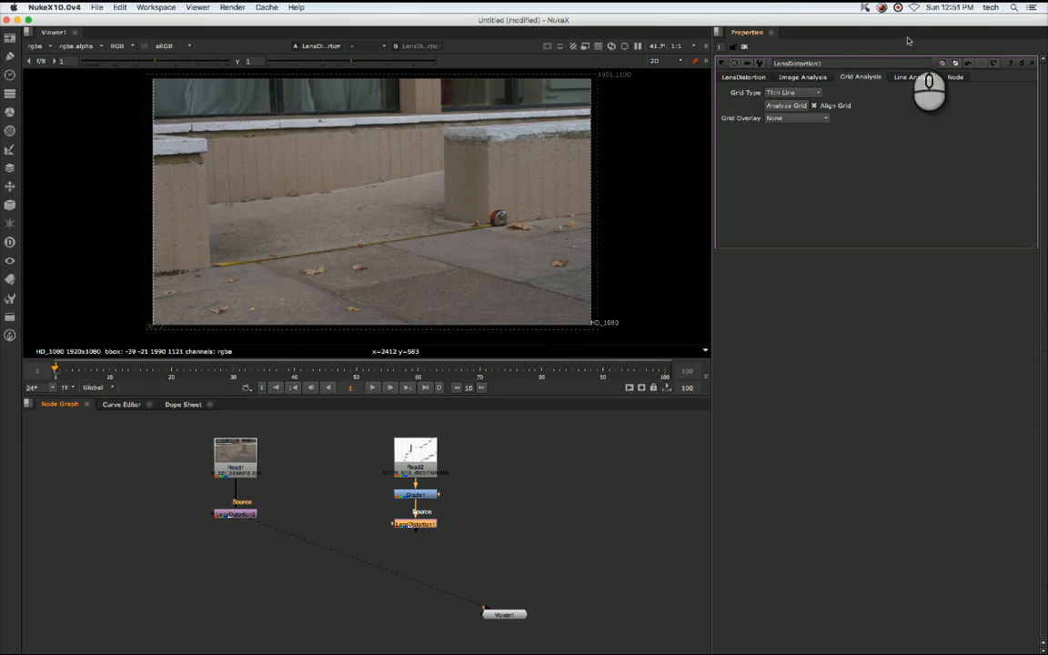
{"action": "left_click", "coordinate": [251, 516]}
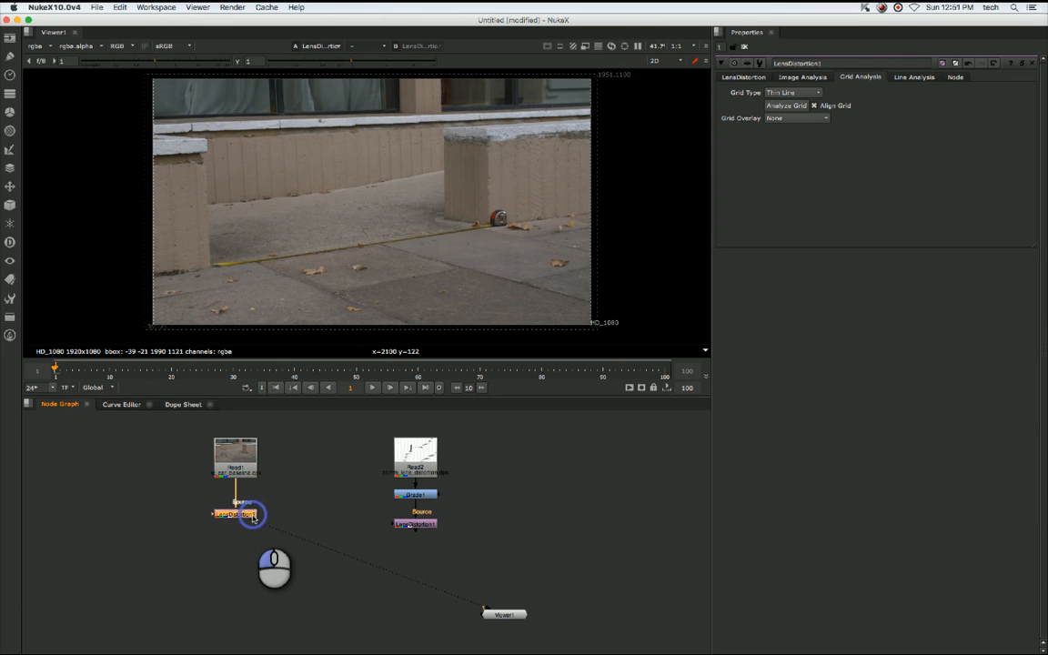
{"action": "left_click", "coordinate": [251, 515]}
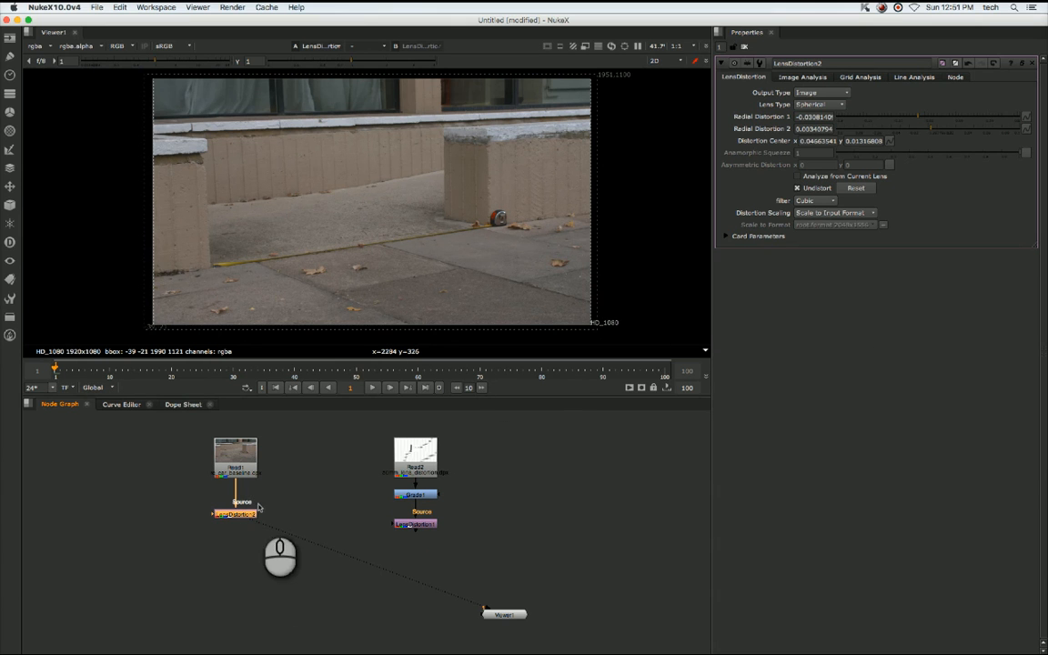
{"action": "left_click", "coordinate": [874, 77]}
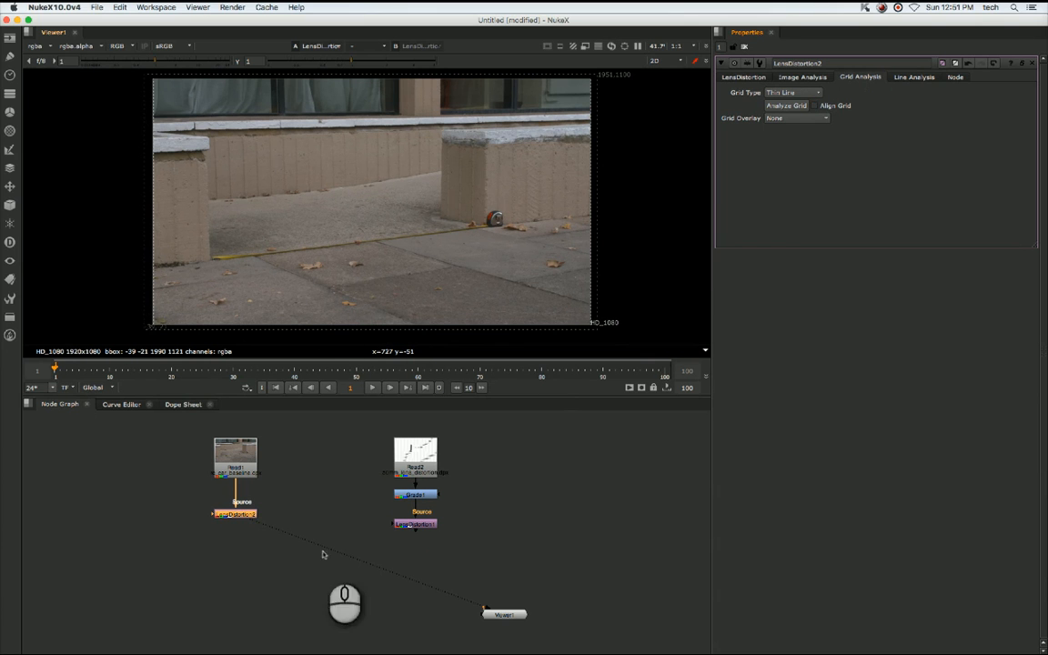
Compare the plate with LensDistortion2 bypassed and active without grid alignment, leaving the node enabled and slightly closer to Read1.
{"action": "left_click", "coordinate": [248, 517]}
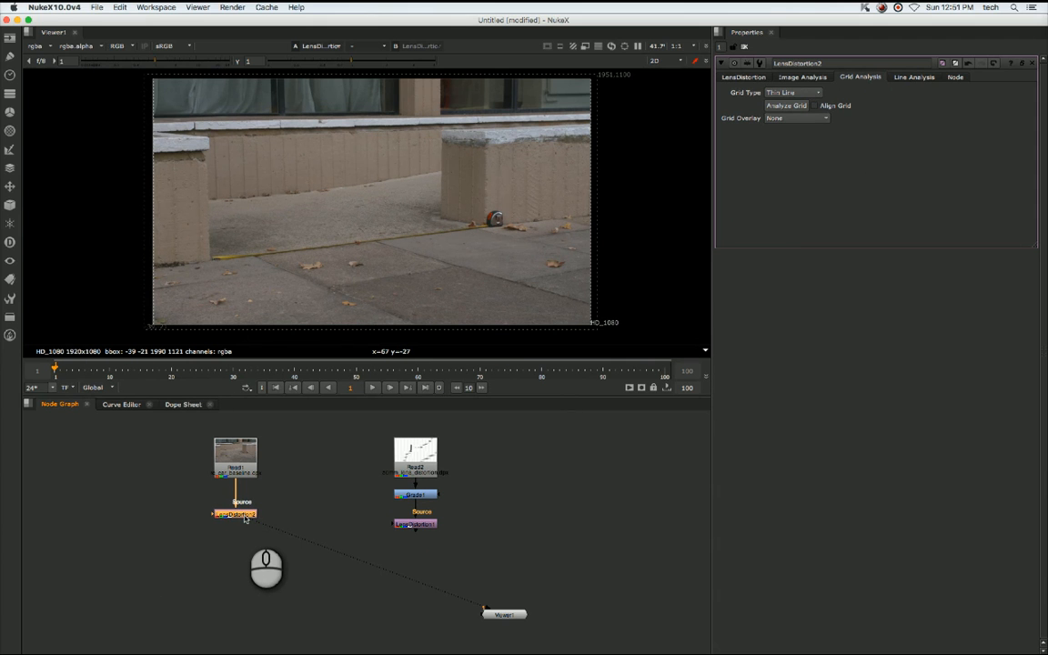
{"action": "key", "text": "d"}
{"action": "key", "text": "d"}
{"action": "key", "text": "d"}
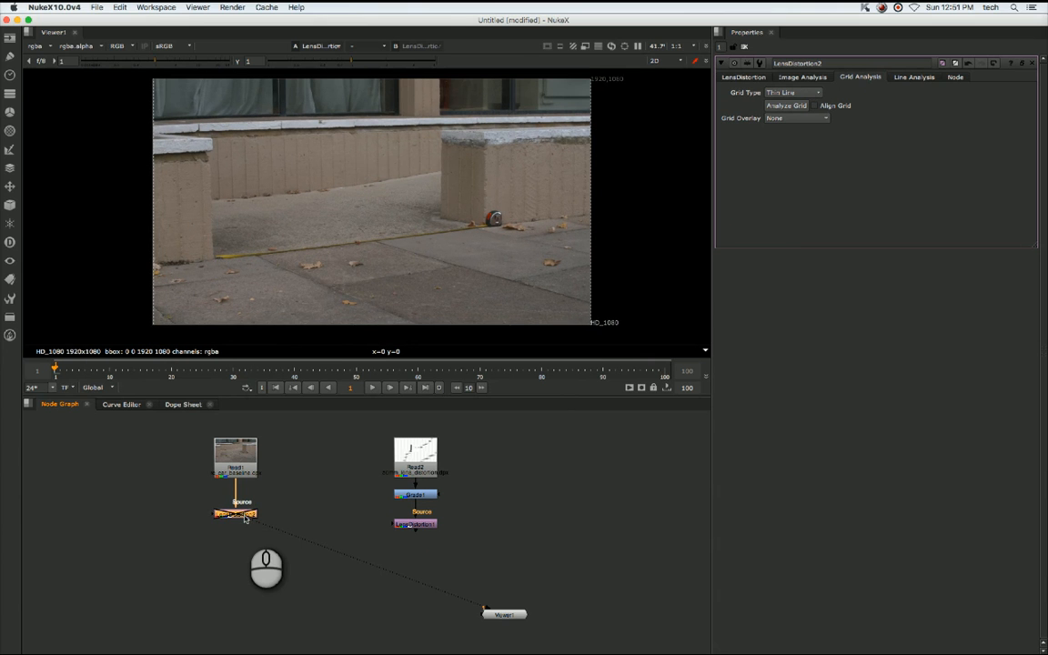
{"action": "key", "text": "d"}
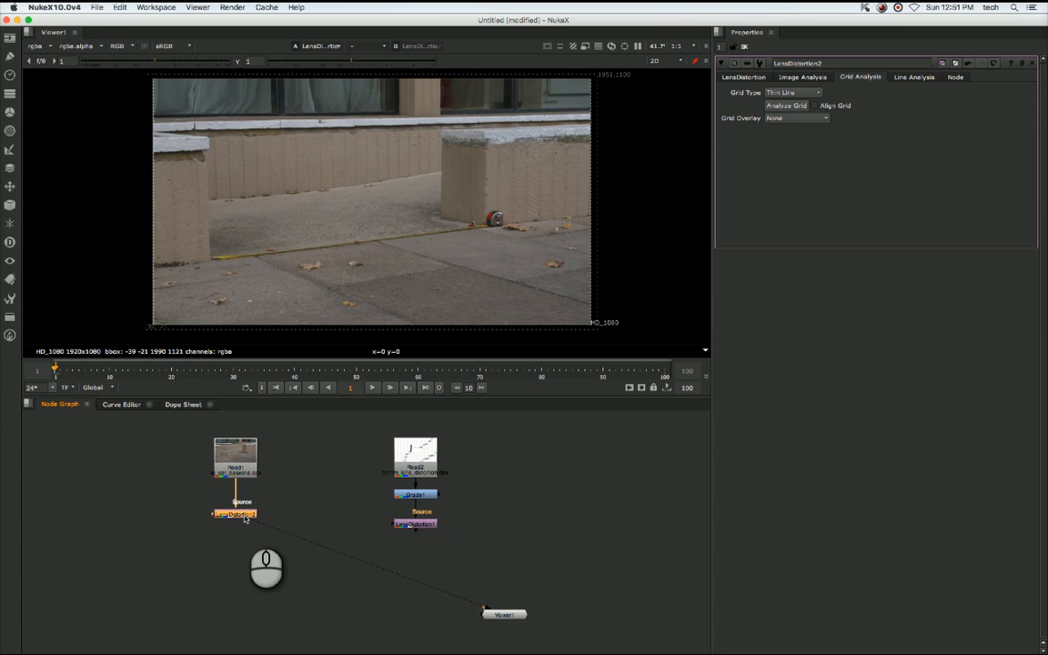
{"action": "key", "text": "d"}
{"action": "key", "text": "d"}
{"action": "key", "text": "d"}
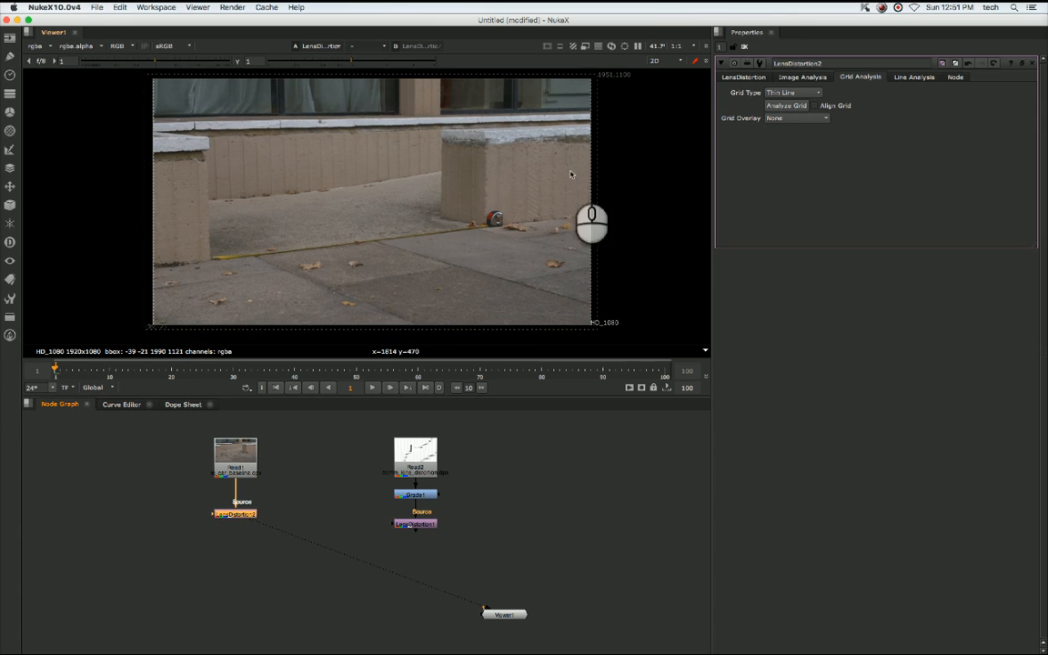
{"action": "key", "text": "d"}
{"action": "key", "text": "d"}
{"action": "key", "text": "d"}
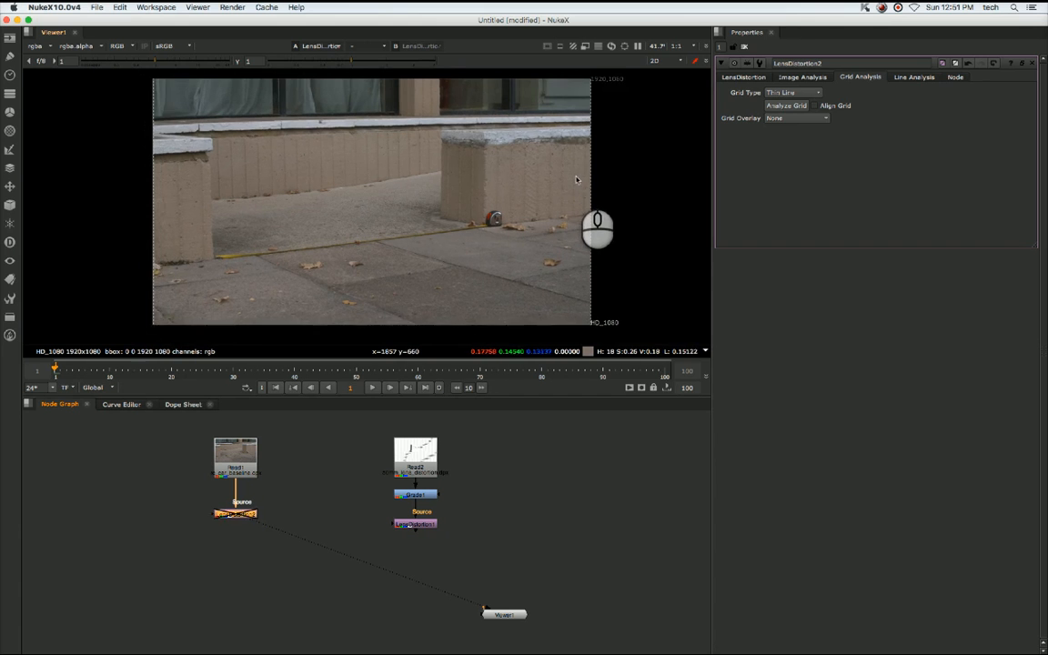
{"action": "key", "text": "d"}
{"action": "key", "text": "d"}
{"action": "key", "text": "d"}
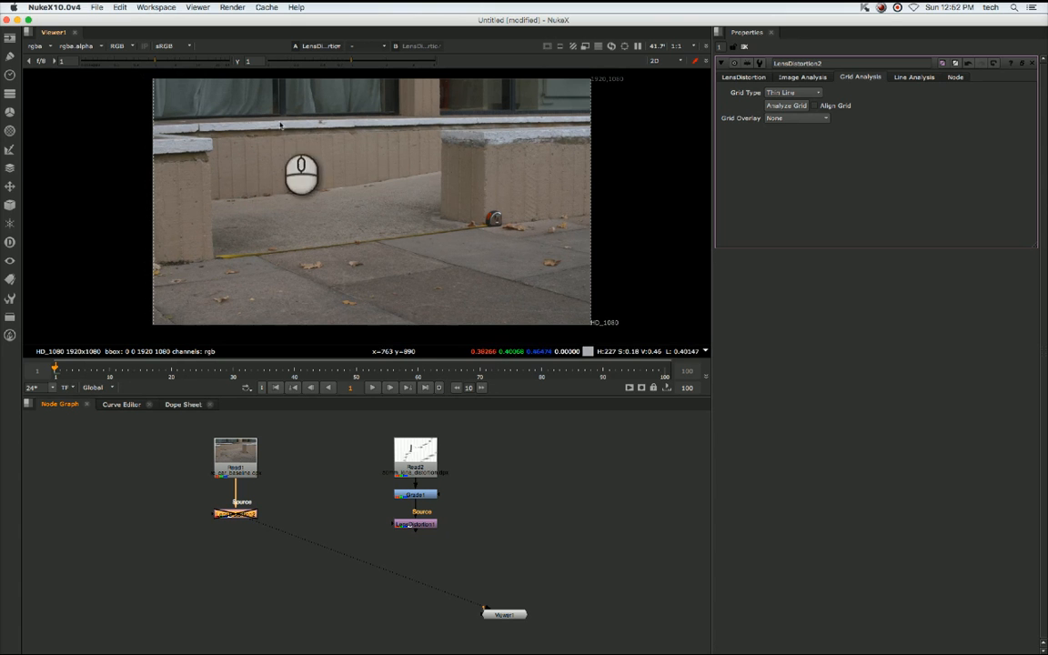
{"action": "key", "text": "d"}
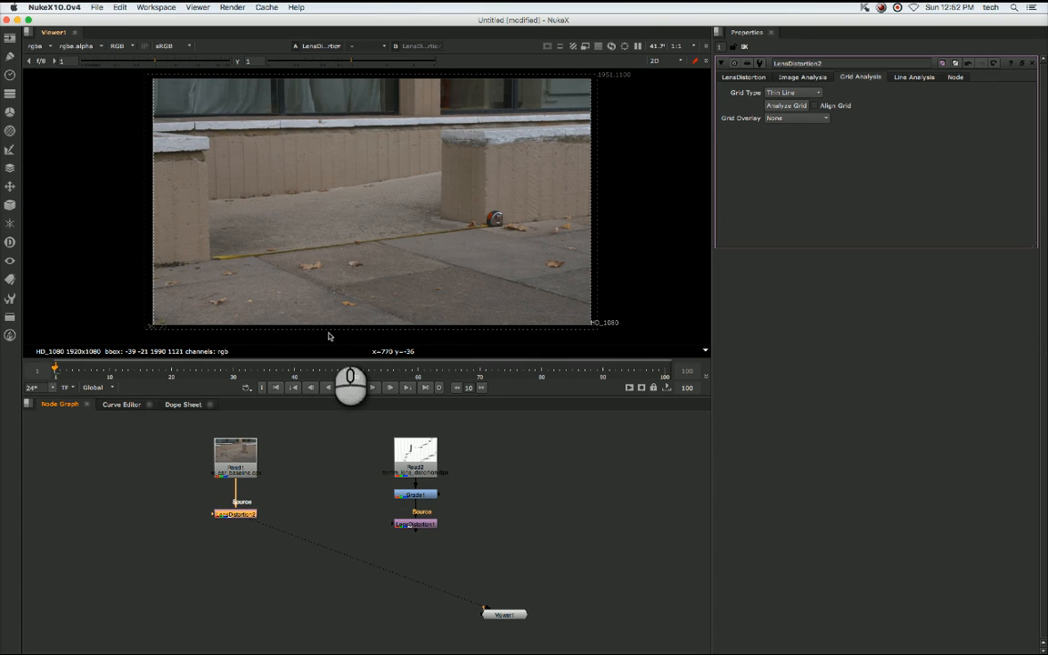
{"action": "left_click_drag", "start_coordinate": [234, 518], "coordinate": [231, 511]}
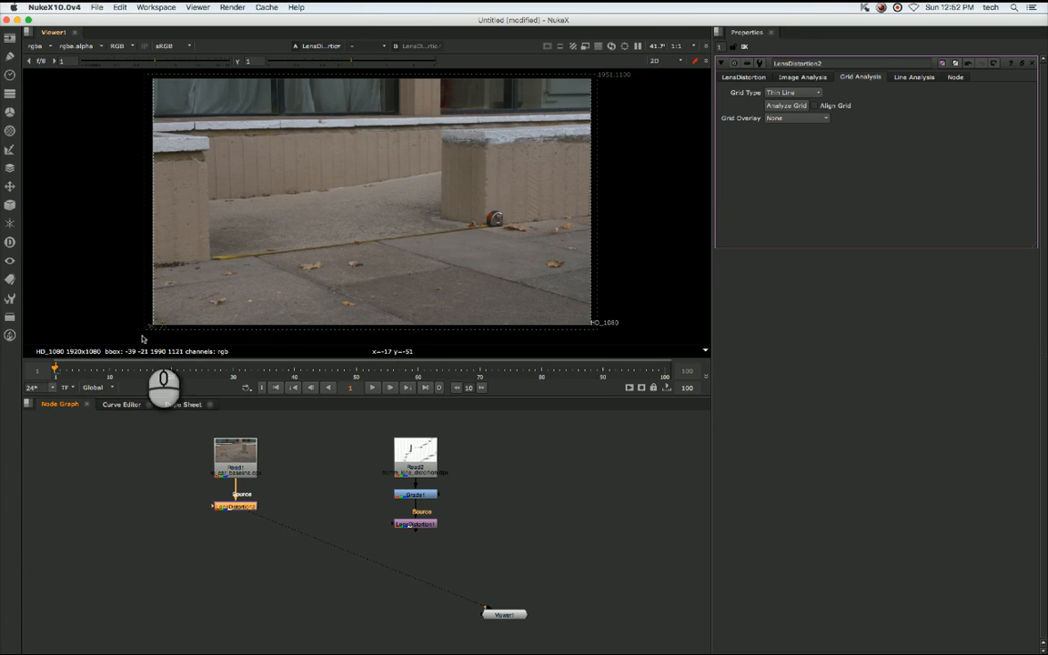
Examine the lower-left and upper-right corners of the undistorted plate, where the bounding box extends beyond the image frame.
{"action": "scroll", "coordinate": [156, 338], "scroll_direction": "up", "scroll_amount": 10}
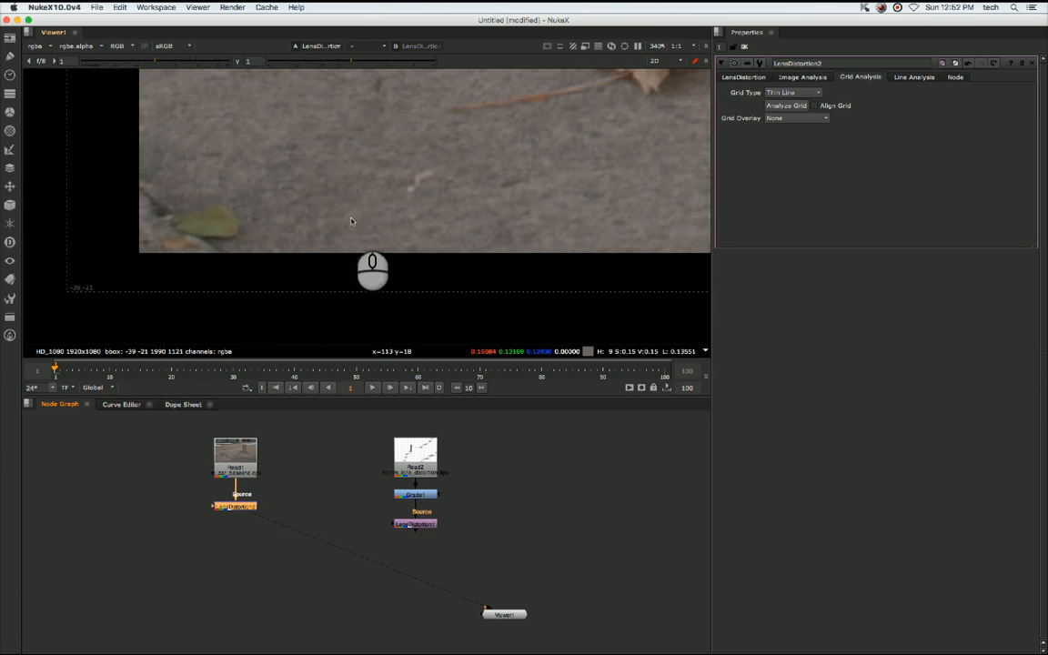
{"action": "scroll", "coordinate": [354, 221], "scroll_direction": "down", "scroll_amount": 5}
{"action": "left_click_drag", "start_coordinate": [561, 123], "coordinate": [222, 231], "text": "alt"}
{"action": "left_click_drag", "start_coordinate": [371, 192], "coordinate": [259, 347], "text": "alt"}
{"action": "left_click_drag", "start_coordinate": [406, 193], "coordinate": [421, 217], "text": "alt"}
{"action": "scroll", "coordinate": [525, 164], "scroll_direction": "up", "scroll_amount": 8}
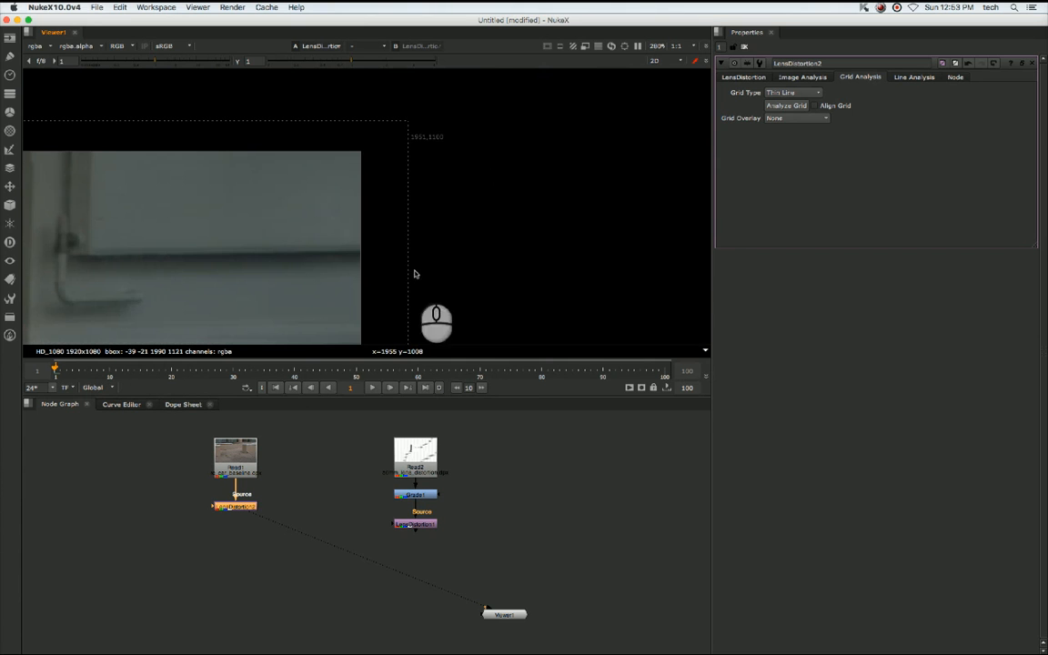
{"action": "scroll", "coordinate": [471, 211], "scroll_direction": "down", "scroll_amount": 4}
{"action": "scroll", "coordinate": [471, 211], "scroll_direction": "down", "scroll_amount": 6}
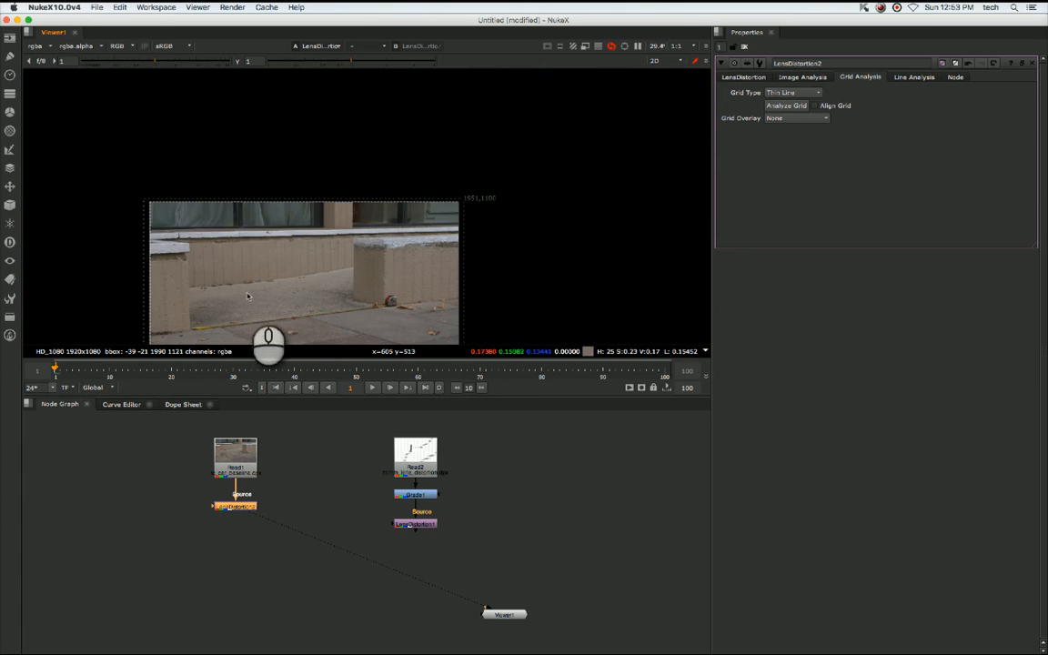
{"action": "left_click_drag", "start_coordinate": [249, 291], "coordinate": [343, 237], "text": "alt"}
{"action": "scroll", "coordinate": [326, 234], "scroll_direction": "up", "scroll_amount": 2}
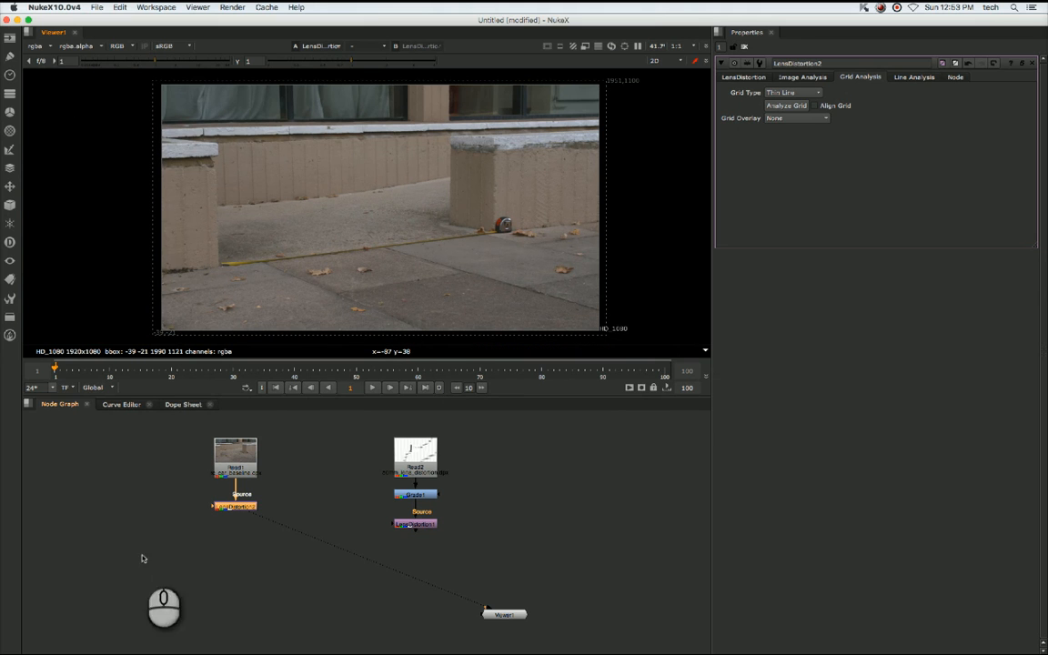
Add a Crop node, connect it below LensDistortion2 and view its output.
{"action": "left_click", "coordinate": [242, 527]}
{"action": "left_click", "coordinate": [241, 509]}
{"action": "left_click", "coordinate": [241, 531]}
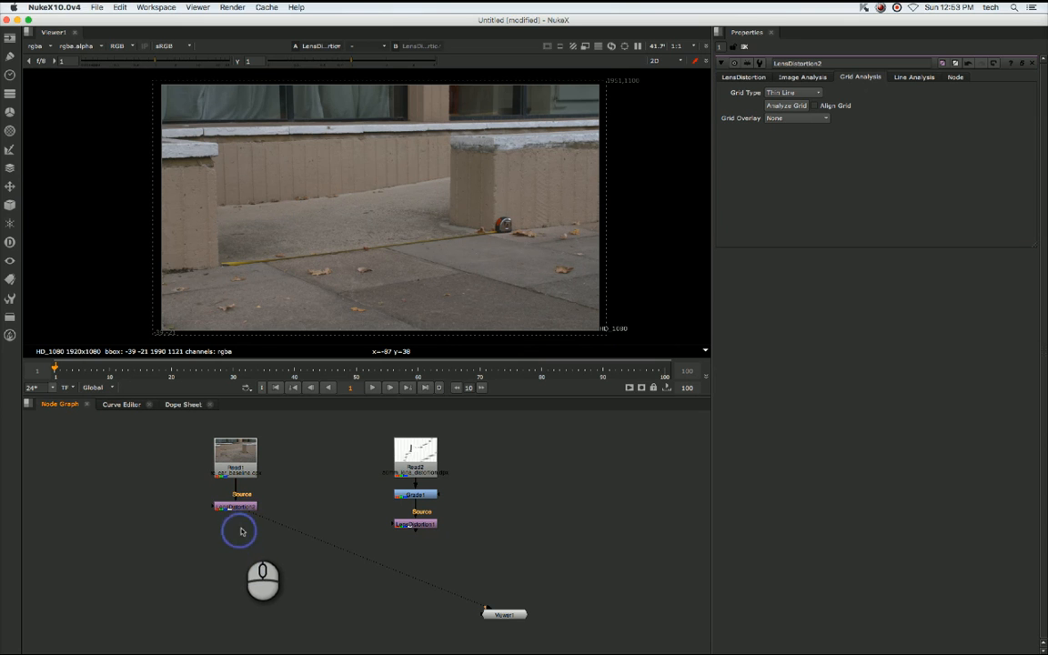
{"action": "left_click", "coordinate": [214, 547]}
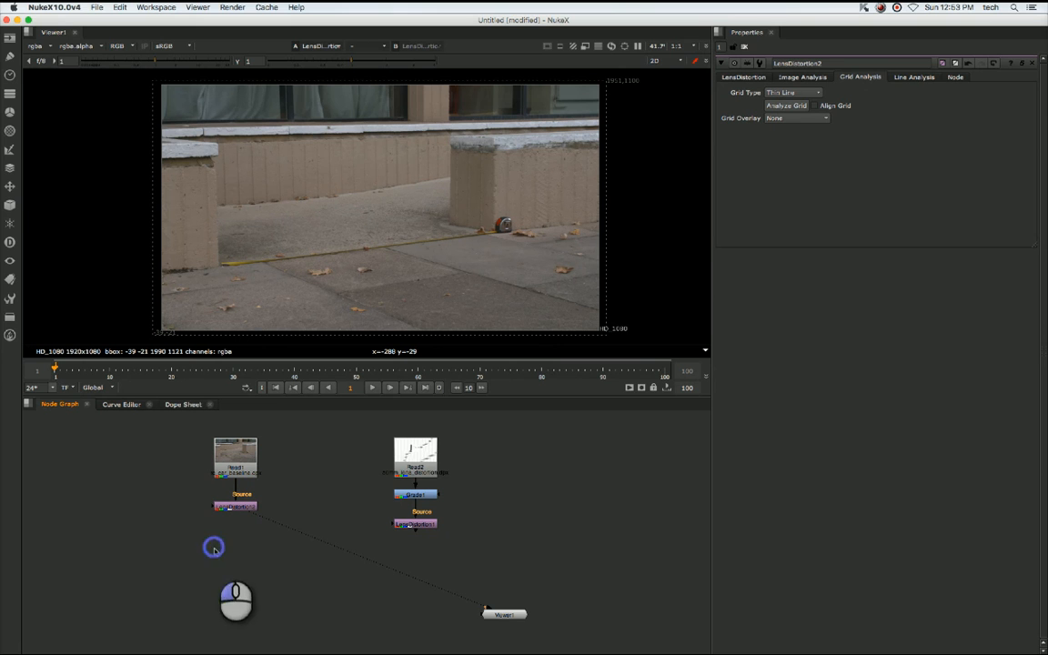
{"action": "key", "text": "Tab"}
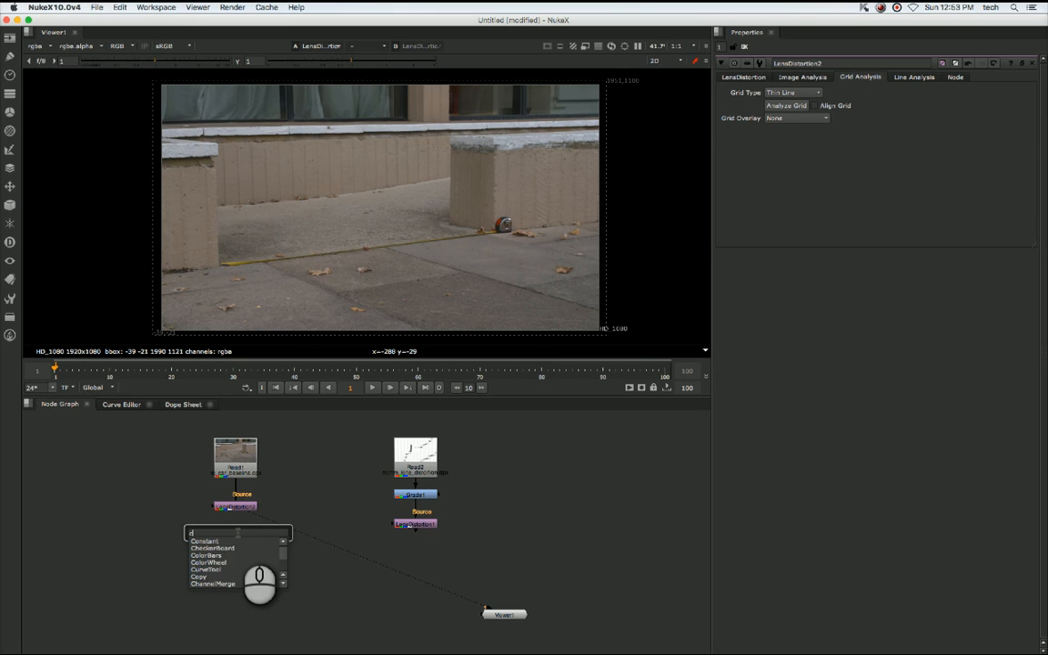
{"action": "type", "text": "cr"}
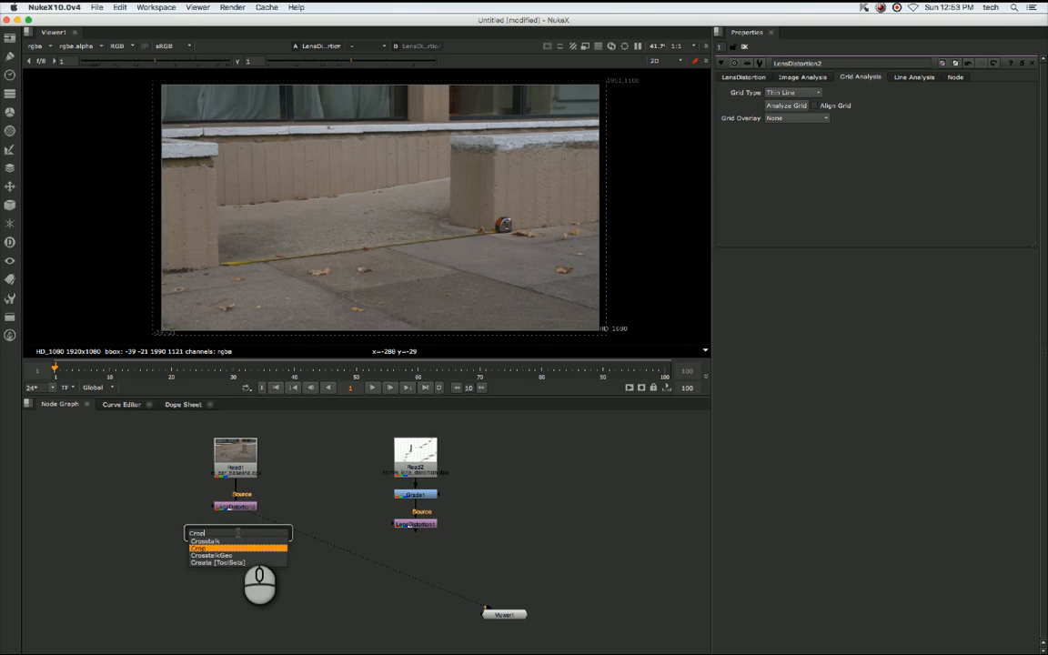
{"action": "key", "text": "Return"}
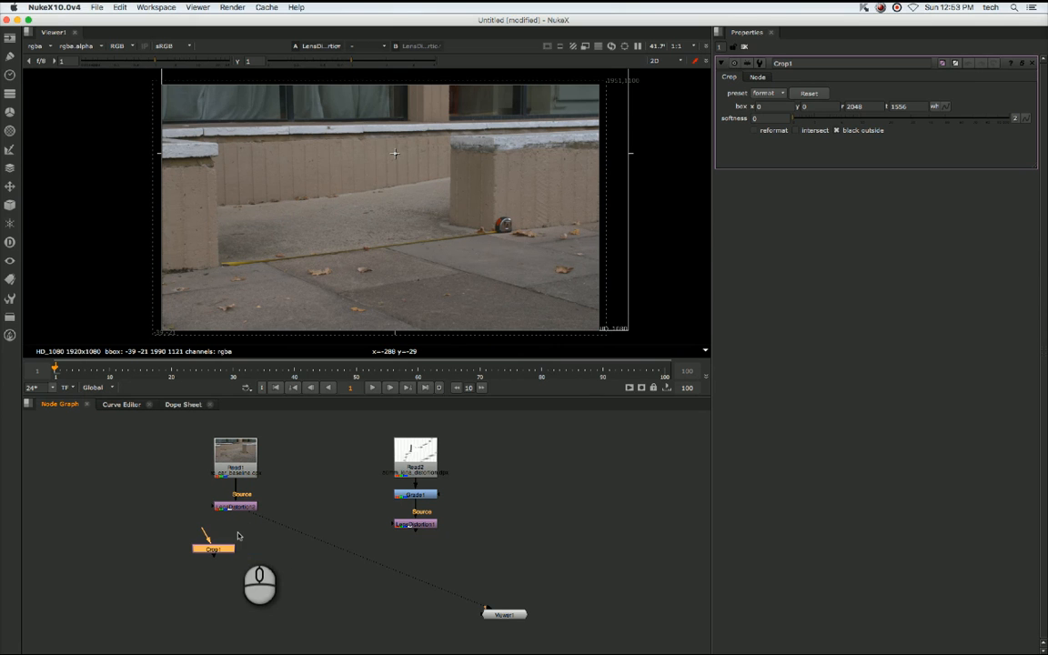
{"action": "left_click_drag", "start_coordinate": [202, 527], "coordinate": [248, 529]}
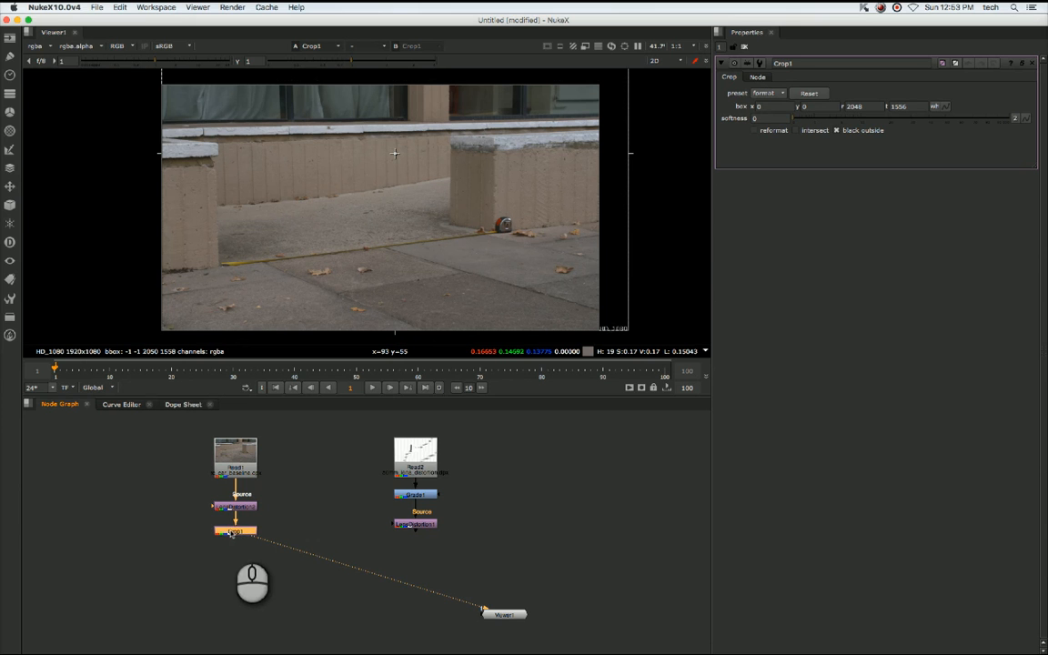
View the output of LensDistortion2 and compare the full Crop1 box with the plate's frame.
{"action": "left_click", "coordinate": [242, 506]}
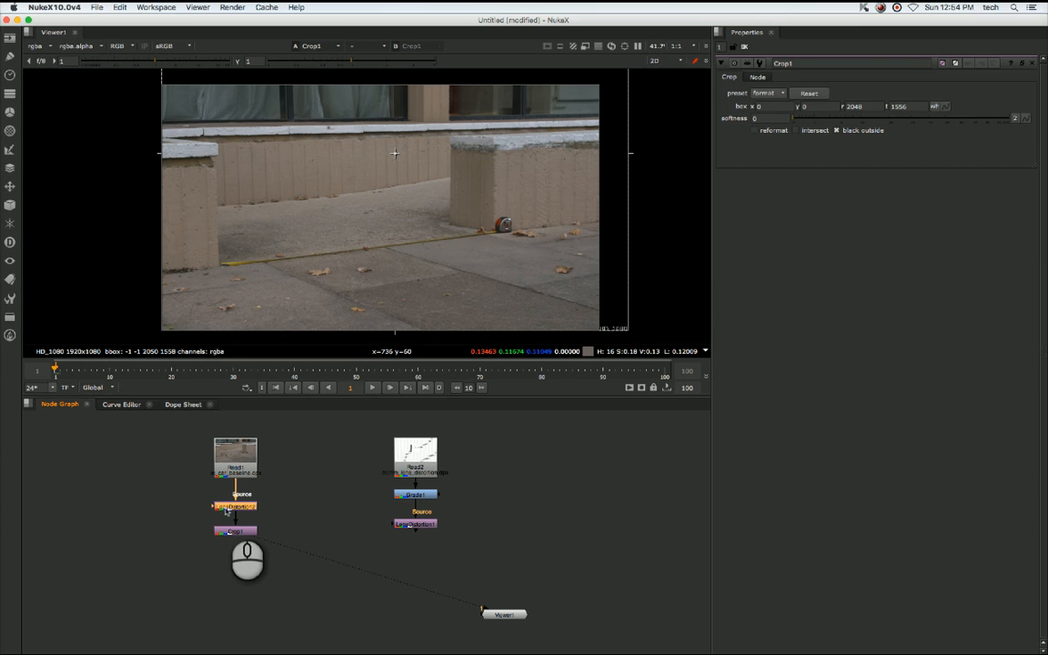
{"action": "key", "text": "1"}
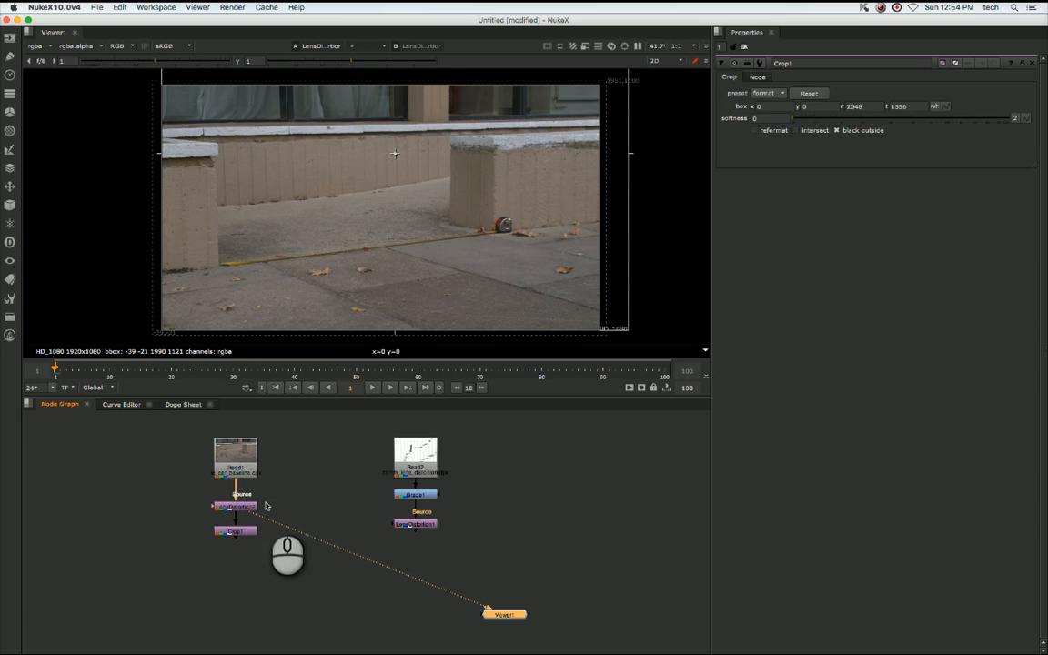
{"action": "double_click", "coordinate": [237, 531]}
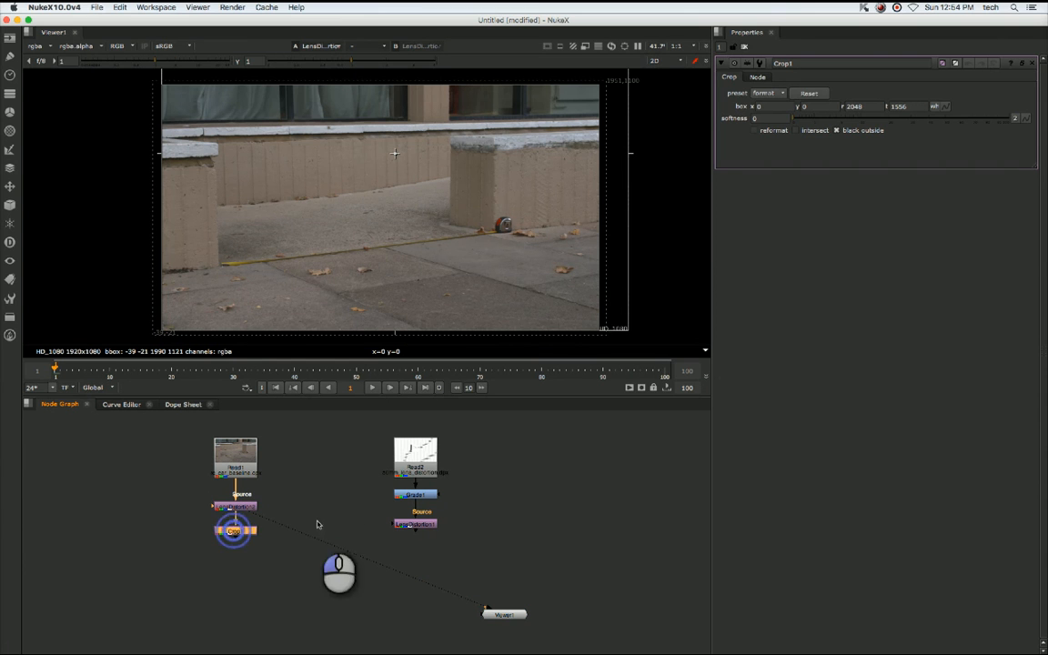
{"action": "left_click", "coordinate": [371, 484]}
{"action": "scroll", "coordinate": [552, 210], "scroll_direction": "down", "scroll_amount": 5}
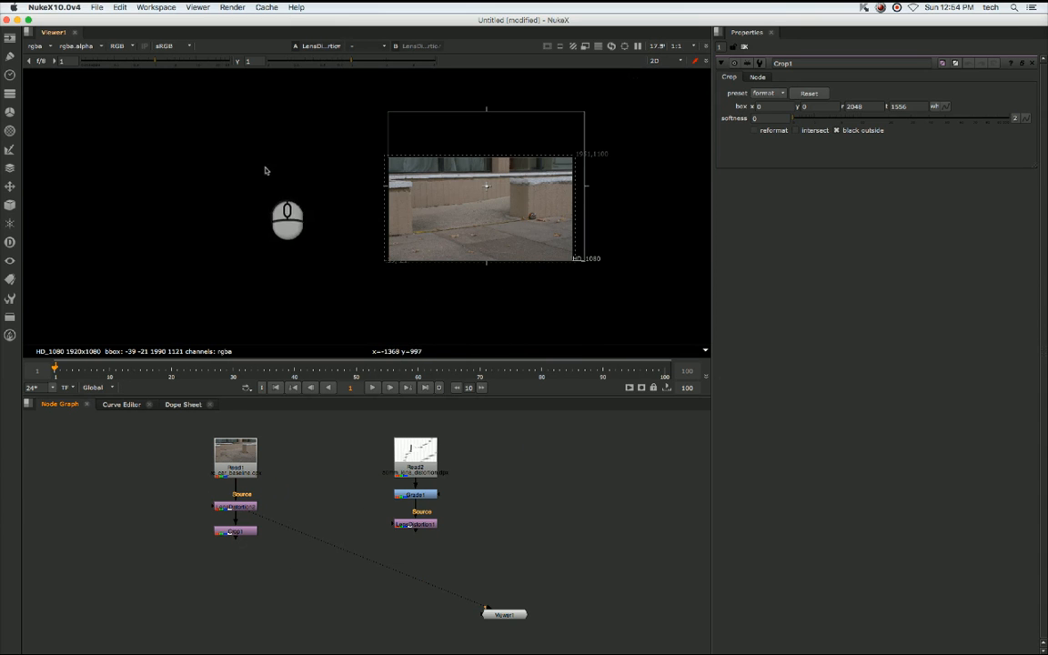
Set the project's full size format to HD_1080 1920x1080 in the Project Settings.
{"action": "left_click", "coordinate": [119, 8]}
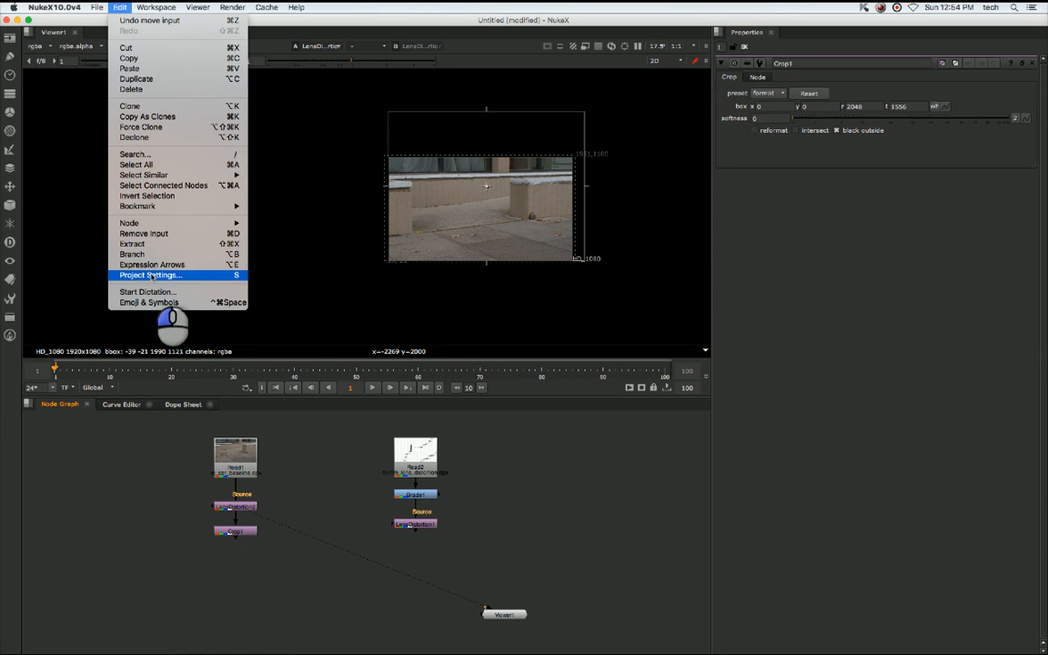
{"action": "left_click", "coordinate": [151, 275]}
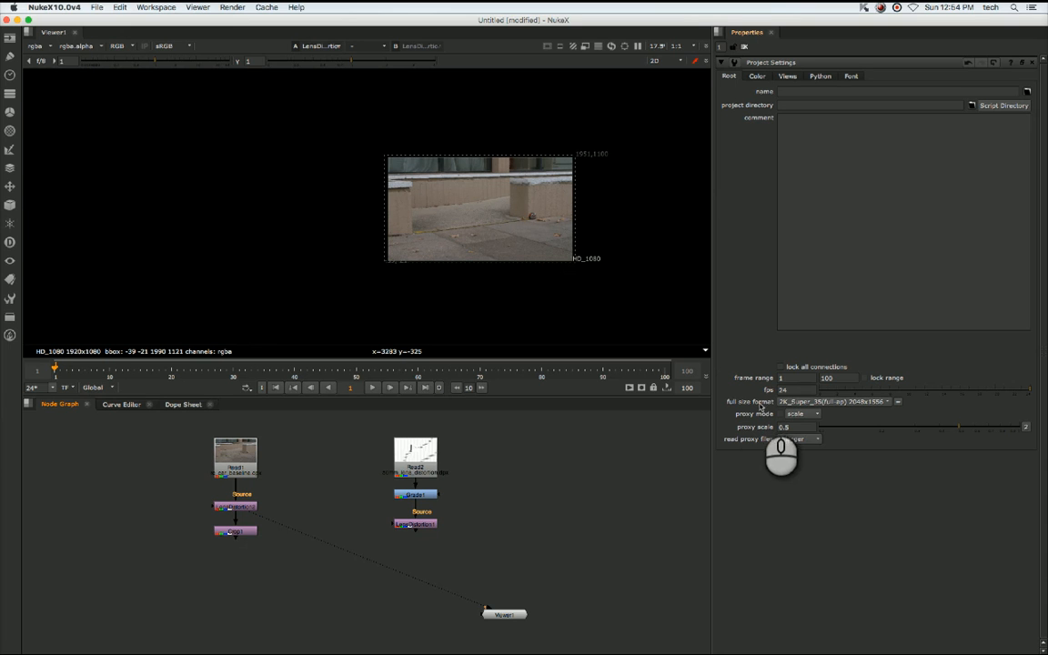
{"action": "left_click", "coordinate": [880, 405]}
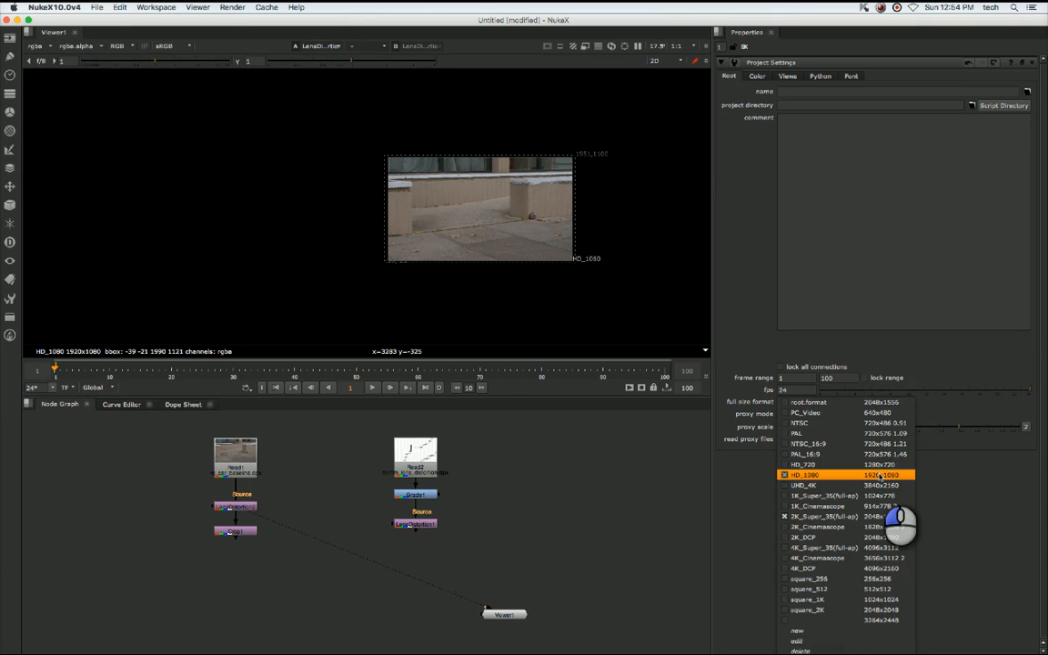
{"action": "left_click", "coordinate": [878, 475]}
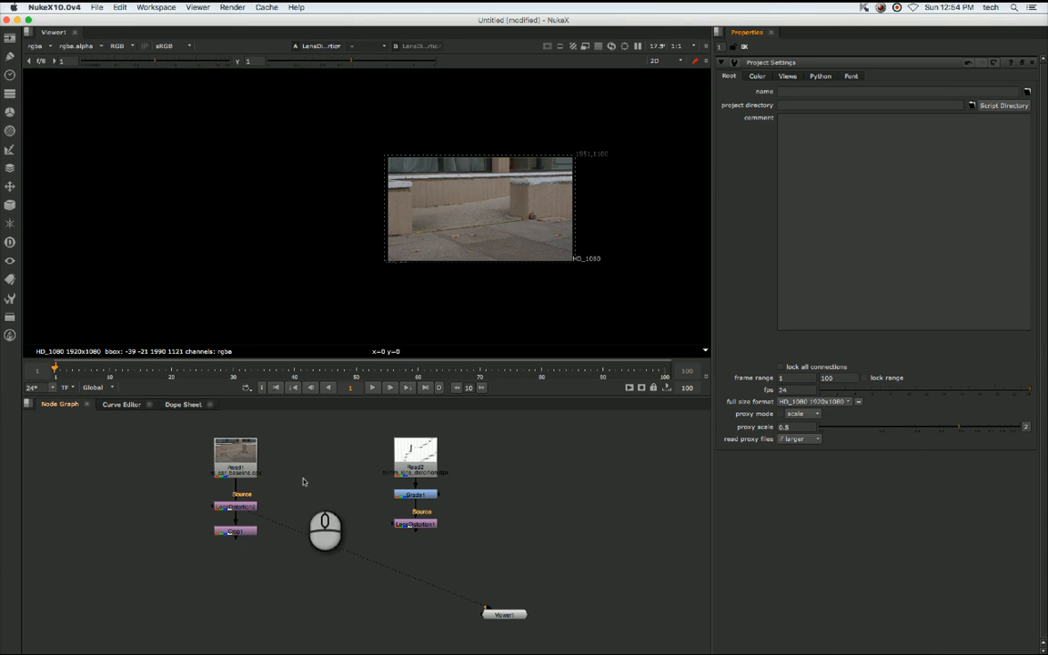
View the output of Crop1 and open its settings.
{"action": "left_click", "coordinate": [246, 532]}
{"action": "key", "text": "1"}
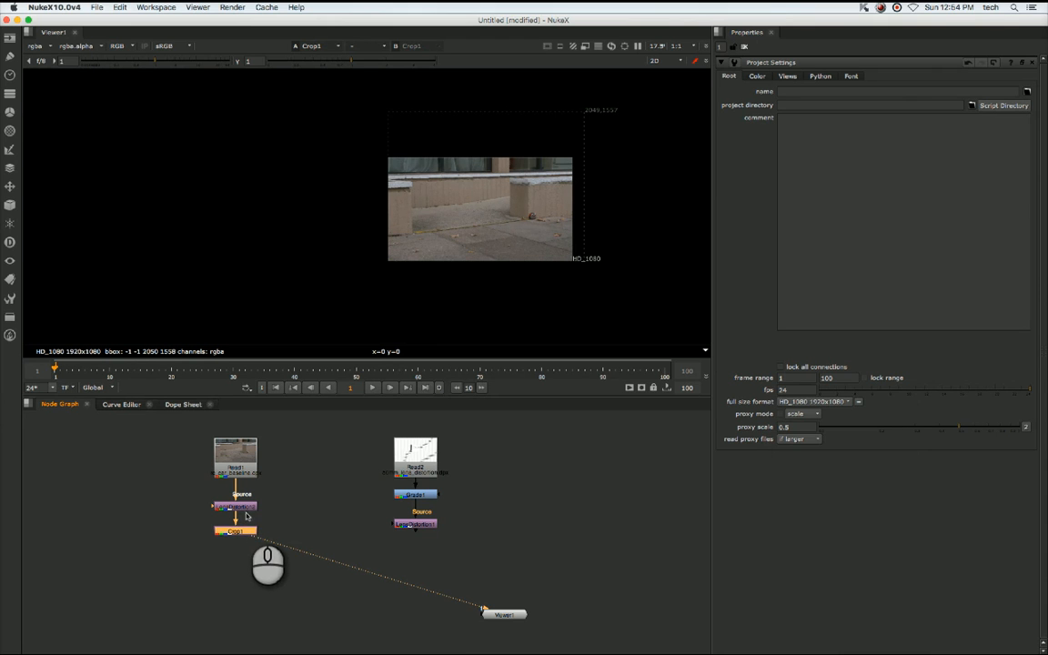
{"action": "double_click", "coordinate": [240, 531]}
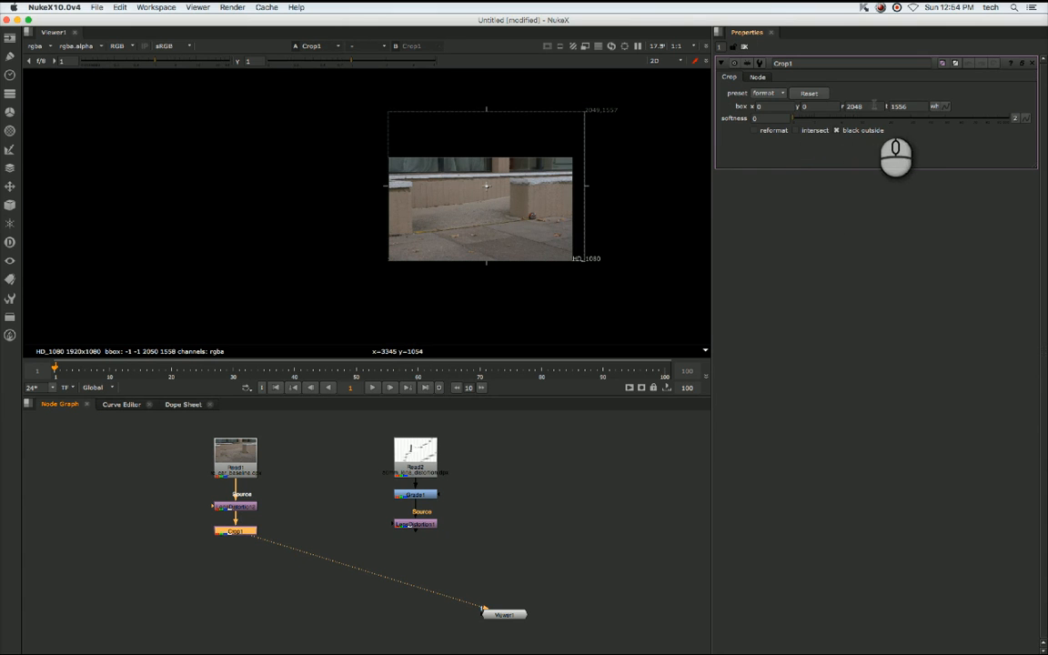
Set the right edge of Crop1's box to 1920 and its top edge to 1080.
{"action": "left_click", "coordinate": [852, 106]}
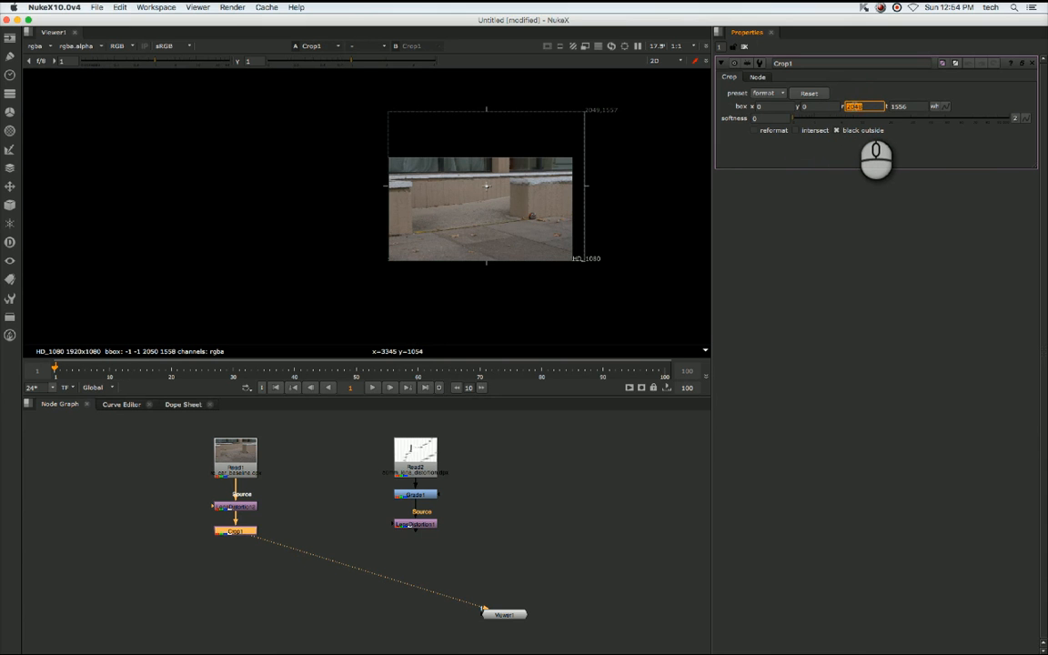
{"action": "type", "text": "1920"}
{"action": "key", "text": "Tab"}
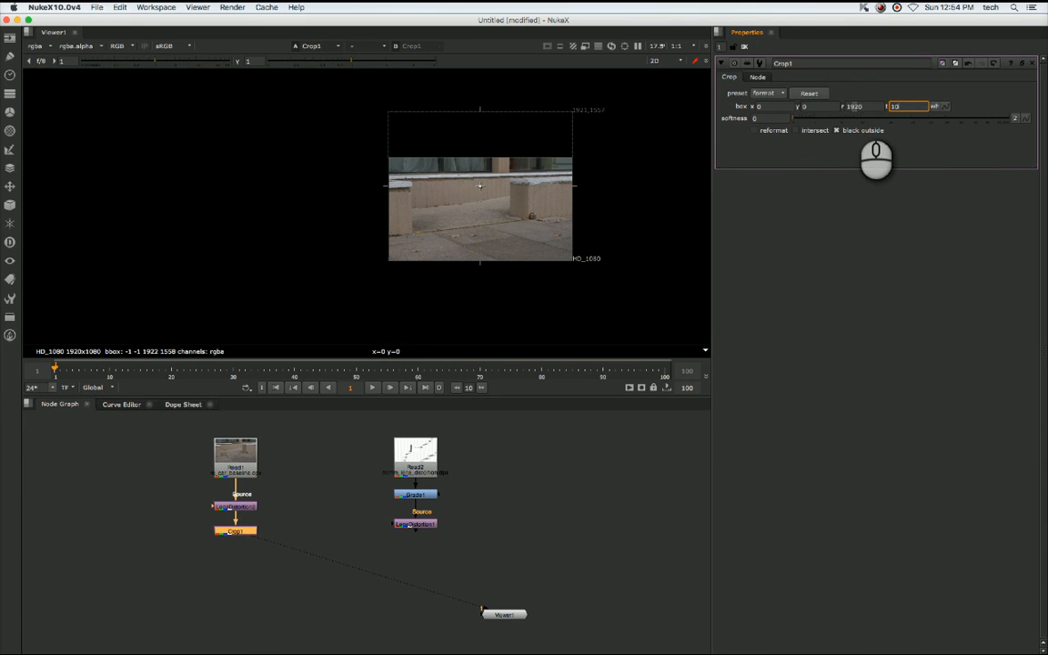
{"action": "type", "text": "1080"}
{"action": "key", "text": "Tab"}
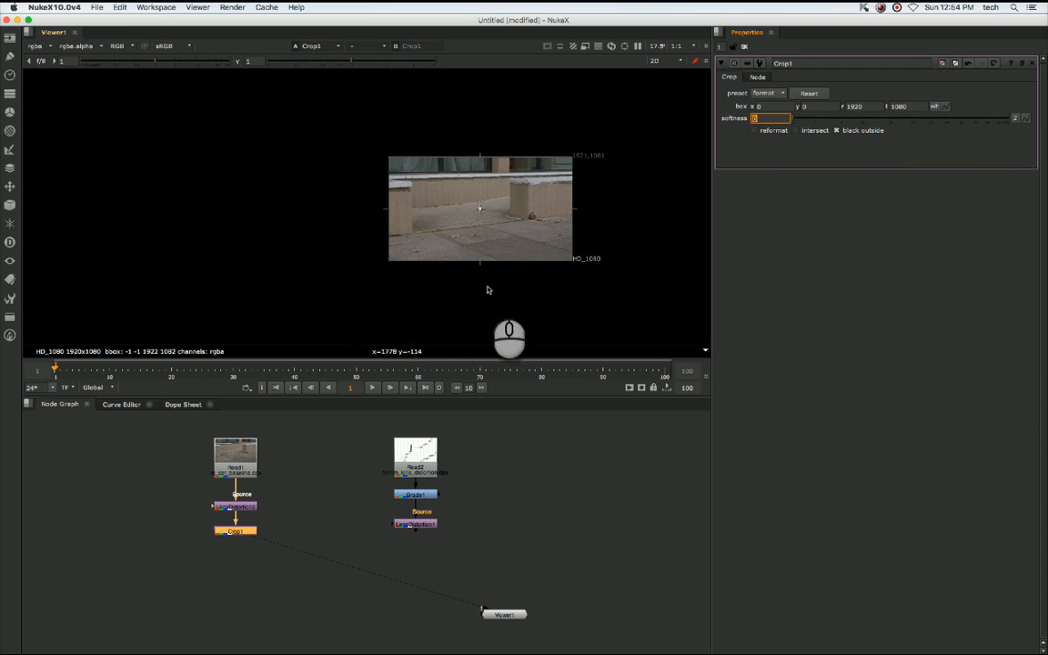
View the output of LensDistortion2 and set Crop1's box x to -39 and y to -21 to match the lower bounding box corner.
{"action": "left_click", "coordinate": [234, 512]}
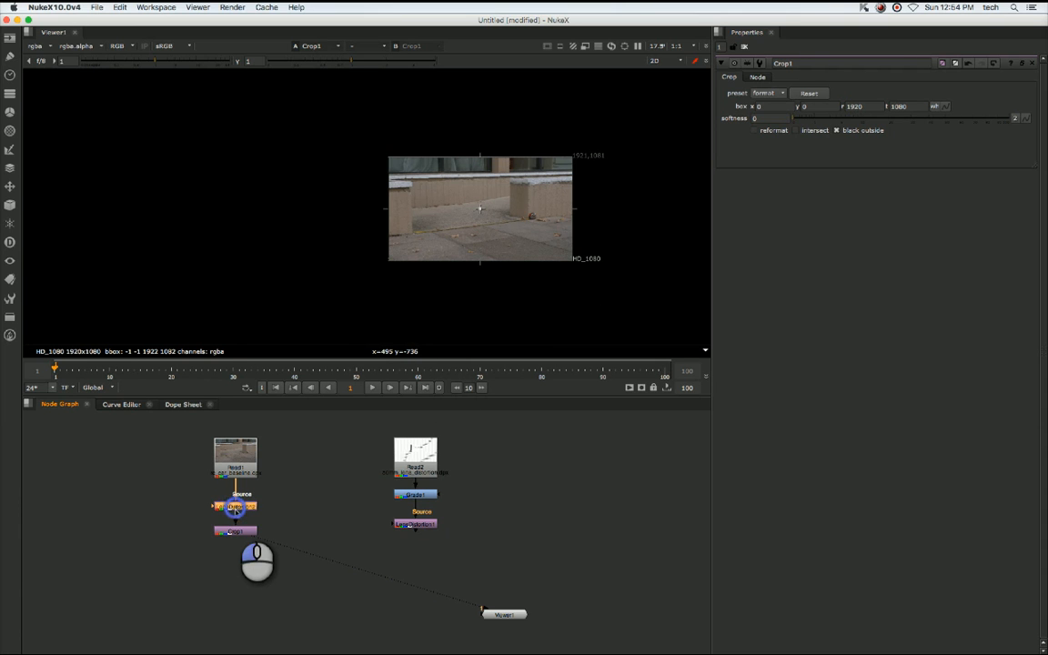
{"action": "key", "text": "1"}
{"action": "scroll", "coordinate": [394, 268], "scroll_direction": "down", "scroll_amount": 2}
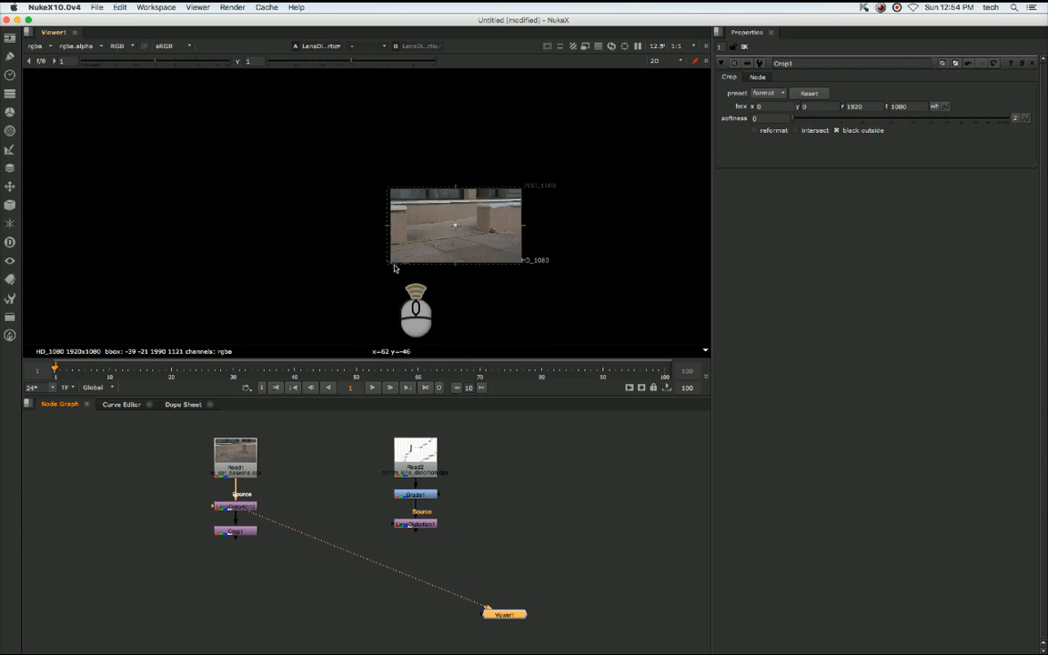
{"action": "scroll", "coordinate": [394, 268], "scroll_direction": "up", "scroll_amount": 6}
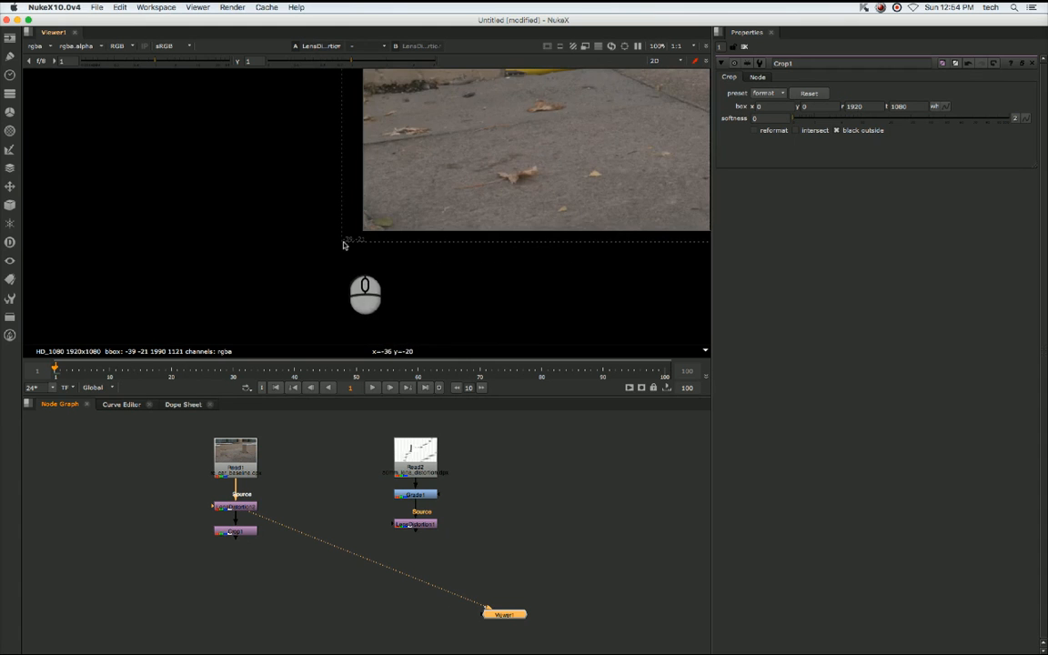
{"action": "scroll", "coordinate": [344, 245], "scroll_direction": "up", "scroll_amount": 5}
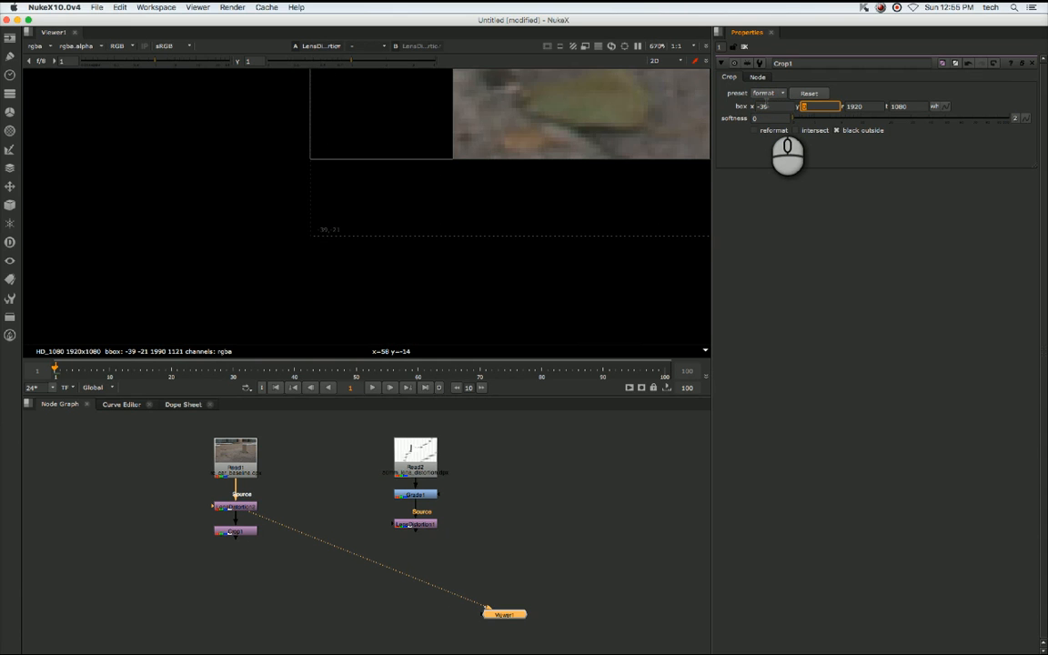
{"action": "key", "text": "Tab"}
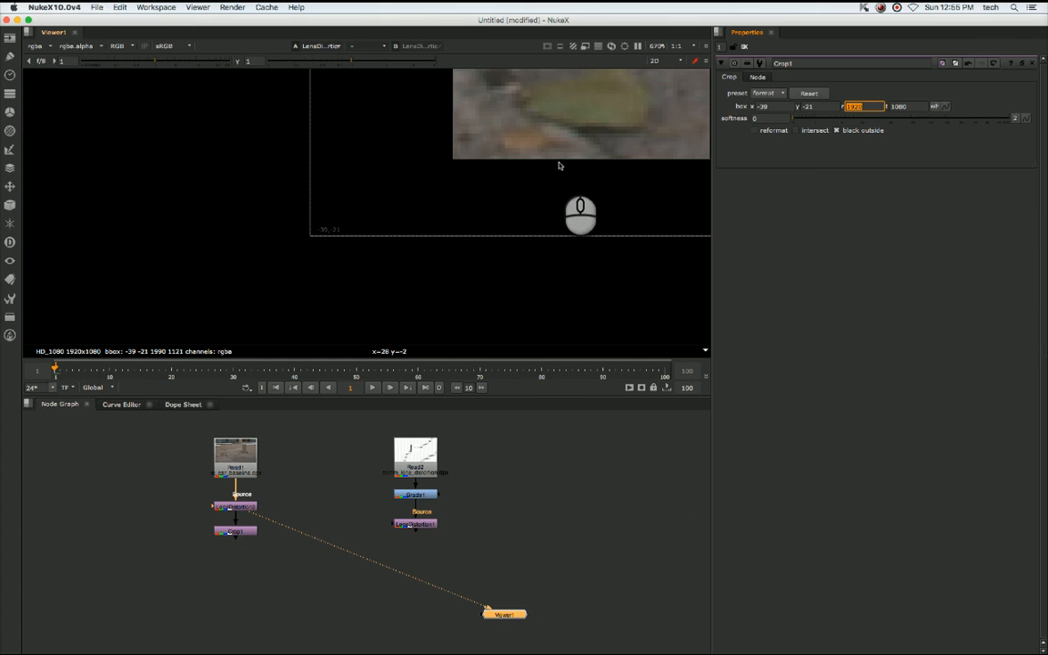
Set Crop1's box r to 1951 and t to 1100 to match the opposite corner of LensDistortion2's bounding box.
{"action": "scroll", "coordinate": [571, 166], "scroll_direction": "down", "scroll_amount": 3}
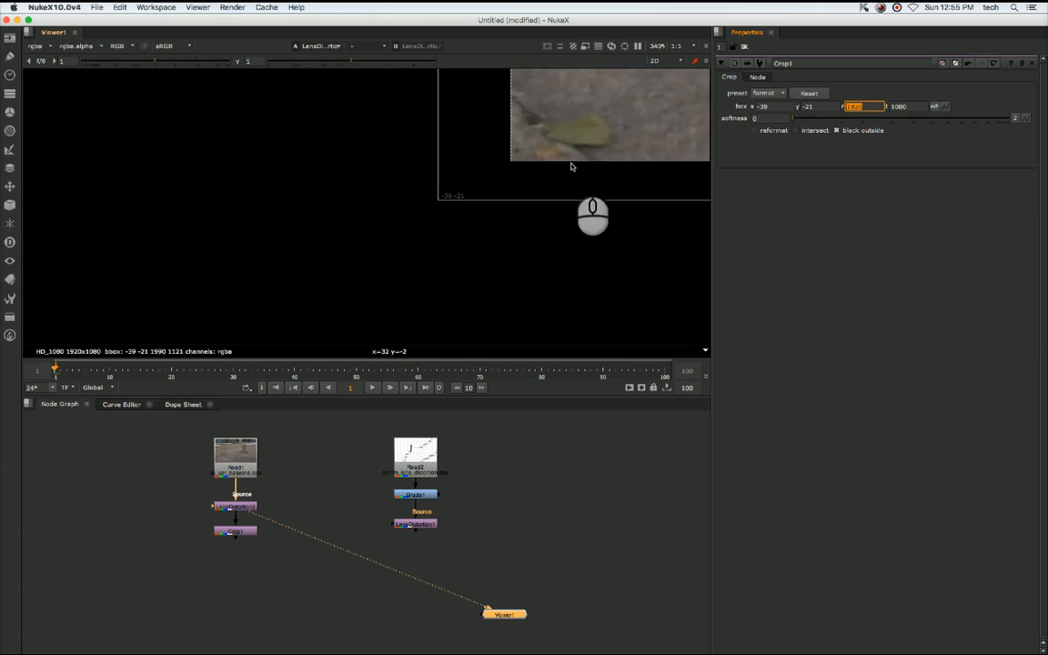
{"action": "scroll", "coordinate": [571, 165], "scroll_direction": "down", "scroll_amount": 3}
{"action": "left_click_drag", "start_coordinate": [573, 131], "coordinate": [294, 252], "text": "alt"}
{"action": "left_click_drag", "start_coordinate": [597, 107], "coordinate": [295, 248], "text": "alt"}
{"action": "left_click_drag", "start_coordinate": [537, 175], "coordinate": [325, 263], "text": "alt"}
{"action": "left_click_drag", "start_coordinate": [576, 82], "coordinate": [236, 286], "text": "alt"}
{"action": "left_click_drag", "start_coordinate": [655, 110], "coordinate": [381, 173], "text": "alt"}
{"action": "left_click_drag", "start_coordinate": [611, 83], "coordinate": [314, 205], "text": "alt"}
{"action": "left_click_drag", "start_coordinate": [479, 160], "coordinate": [371, 256], "text": "alt"}
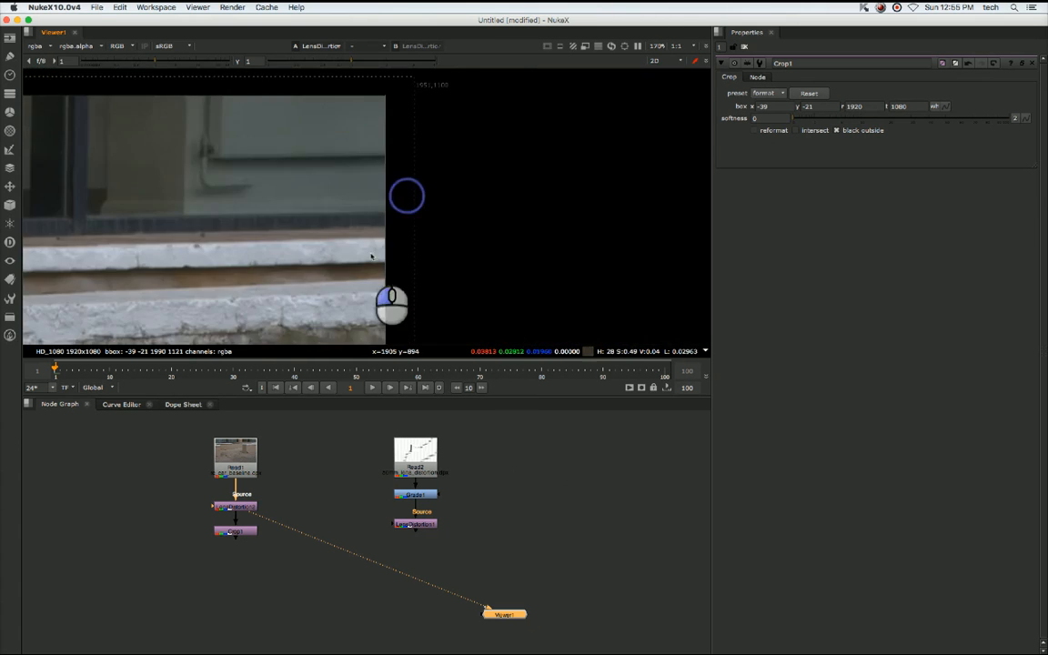
{"action": "left_click_drag", "start_coordinate": [352, 126], "coordinate": [311, 237], "text": "alt"}
{"action": "scroll", "coordinate": [398, 238], "scroll_direction": "up", "scroll_amount": 5}
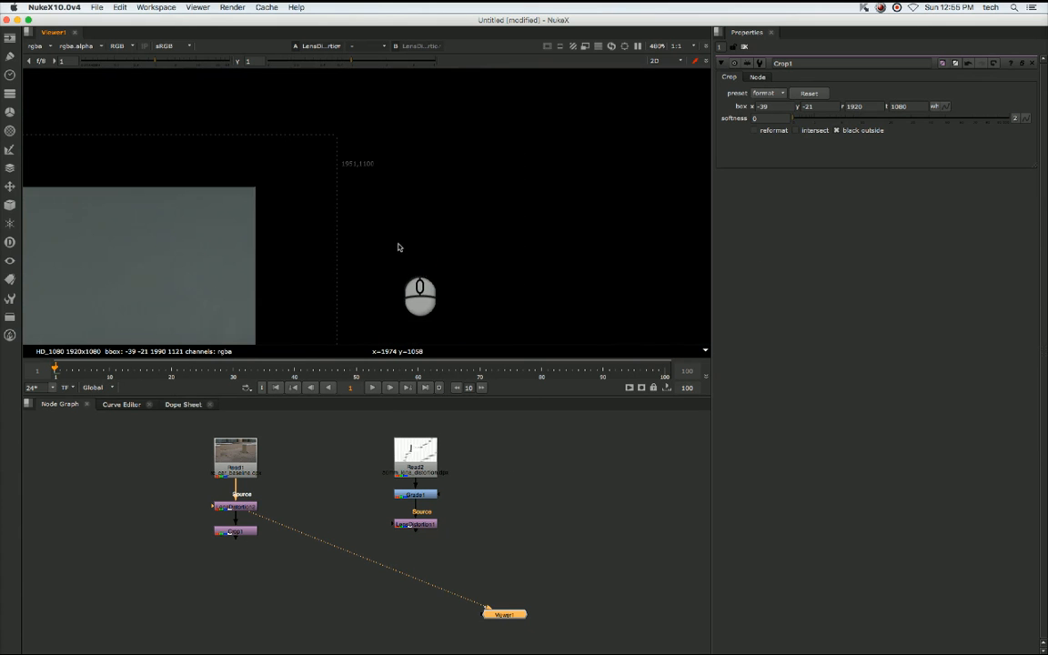
{"action": "scroll", "coordinate": [355, 174], "scroll_direction": "up", "scroll_amount": 6}
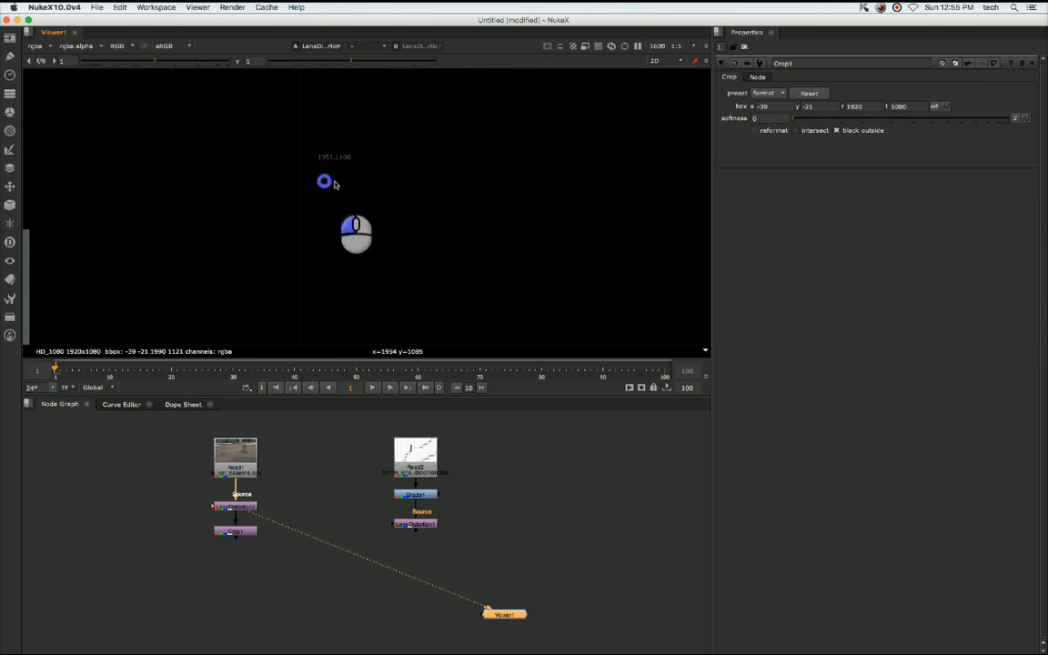
{"action": "left_click_drag", "start_coordinate": [334, 185], "coordinate": [431, 193], "text": "alt"}
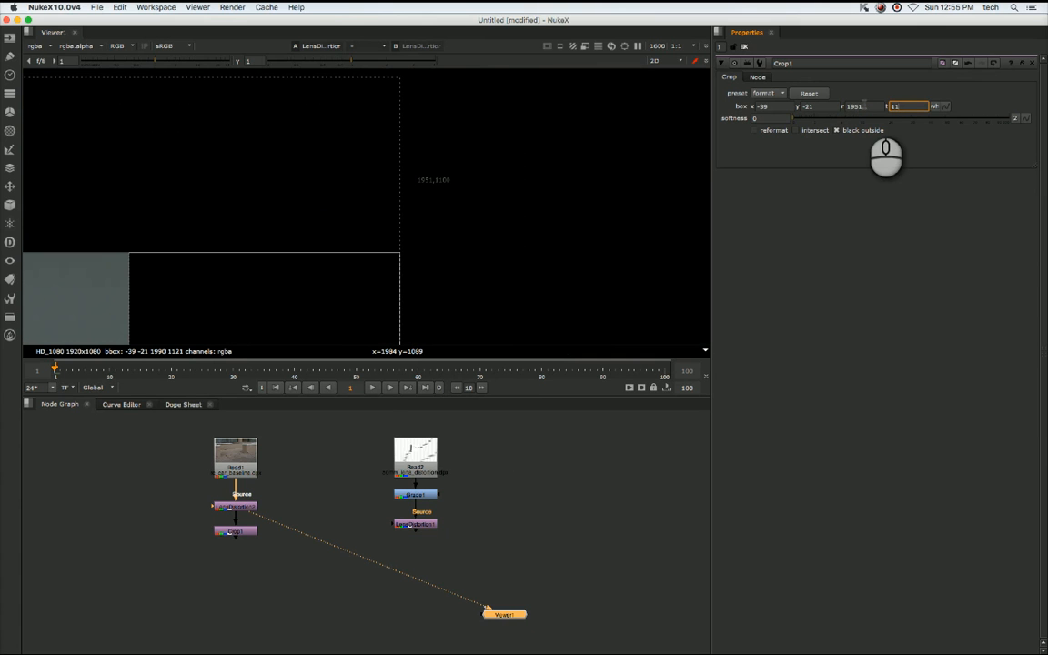
{"action": "type", "text": "00"}
{"action": "key", "text": "Tab"}
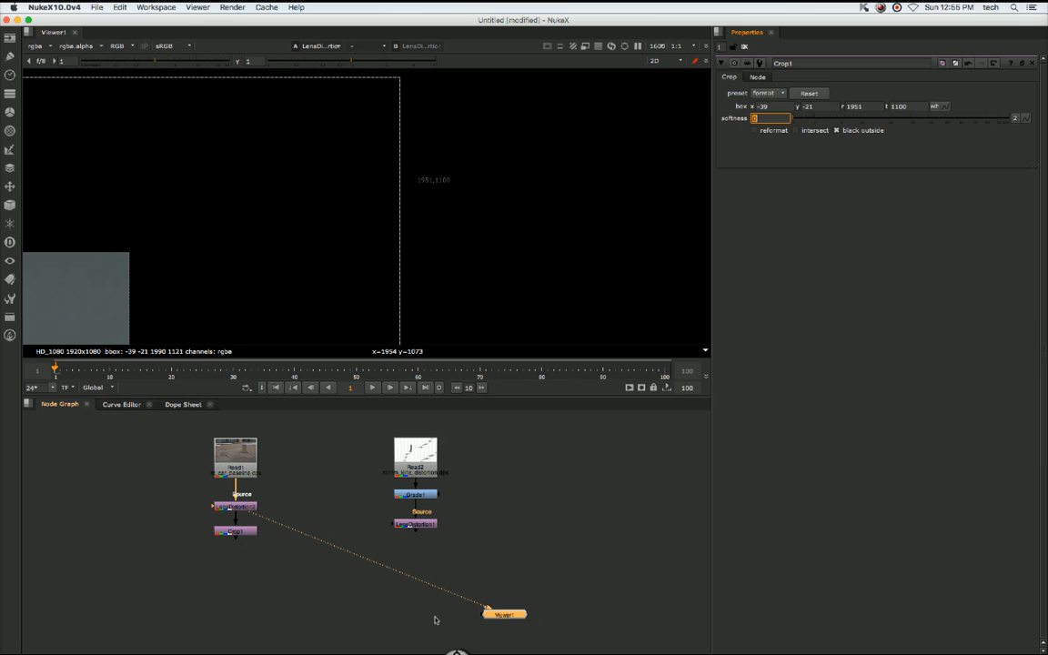
View the whole output of Crop1, enable its reformat option and turn off black outside.
{"action": "left_click", "coordinate": [423, 492]}
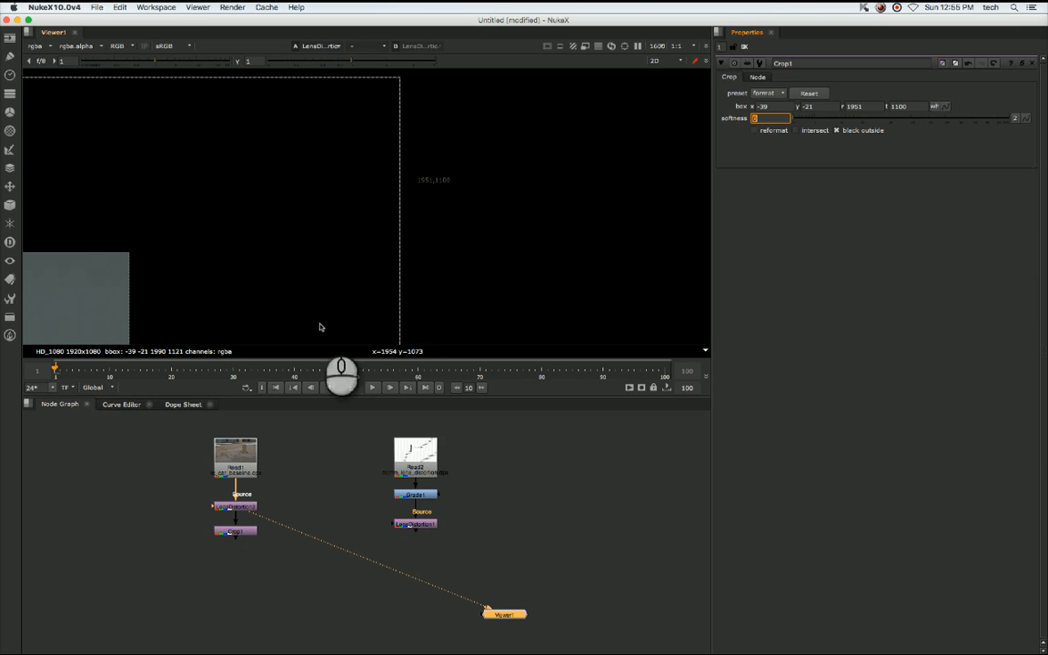
{"action": "left_click", "coordinate": [206, 222]}
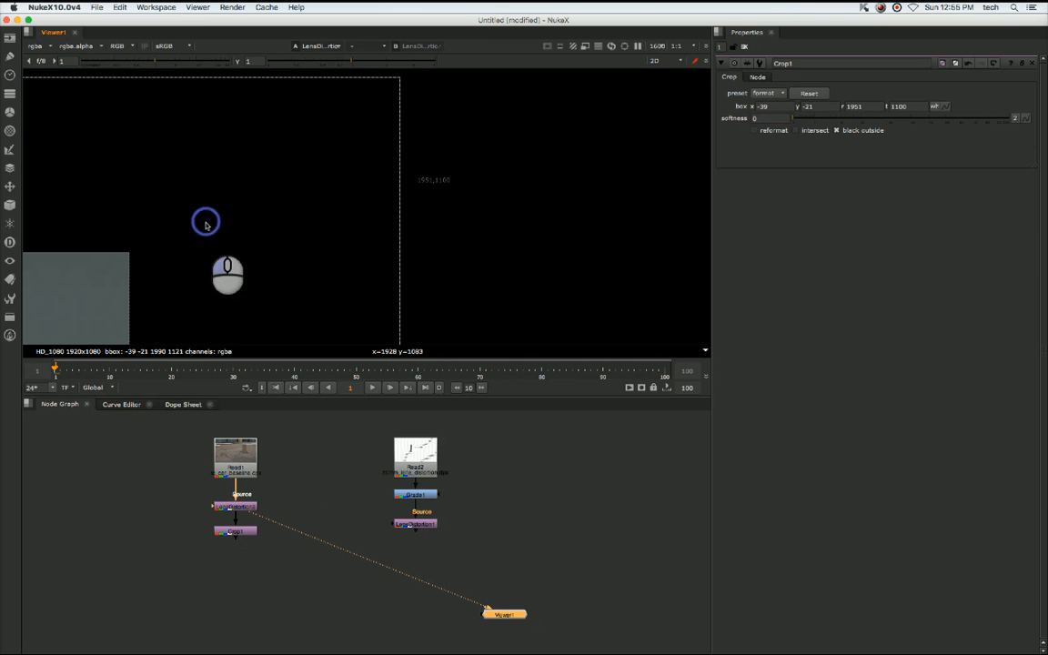
{"action": "key", "text": "f"}
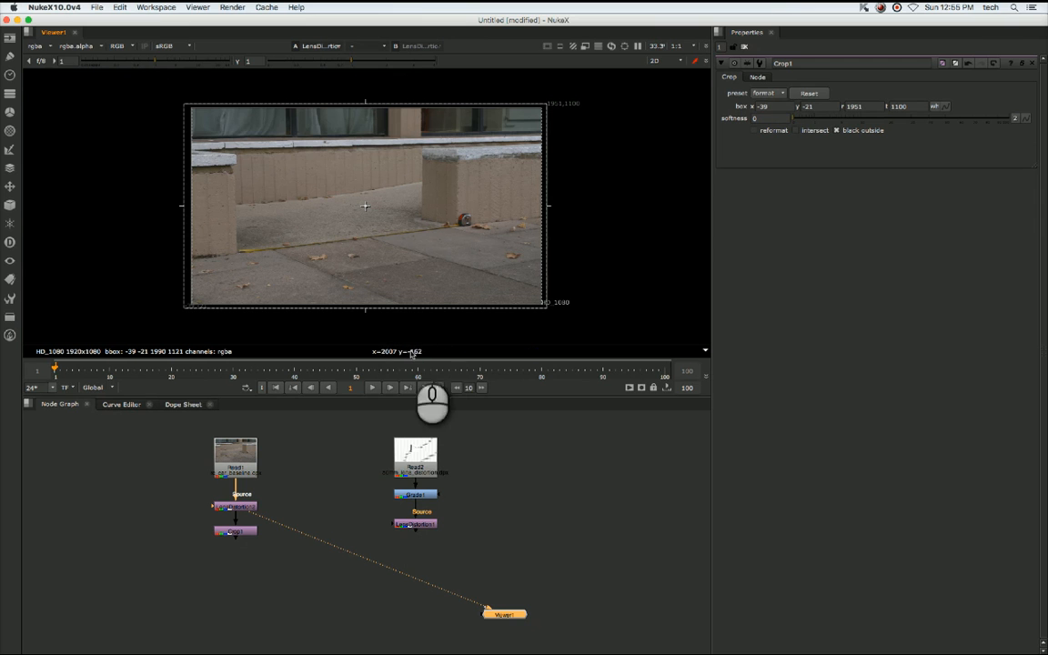
{"action": "left_click_drag", "start_coordinate": [262, 513], "coordinate": [243, 532]}
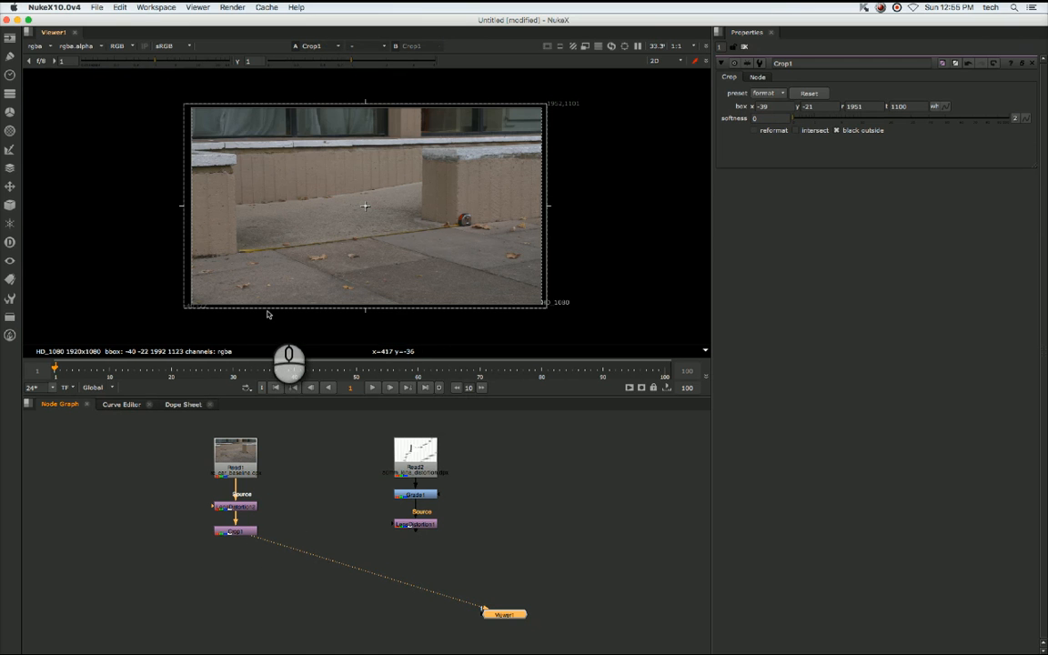
{"action": "scroll", "coordinate": [253, 304], "scroll_direction": "down", "scroll_amount": 1}
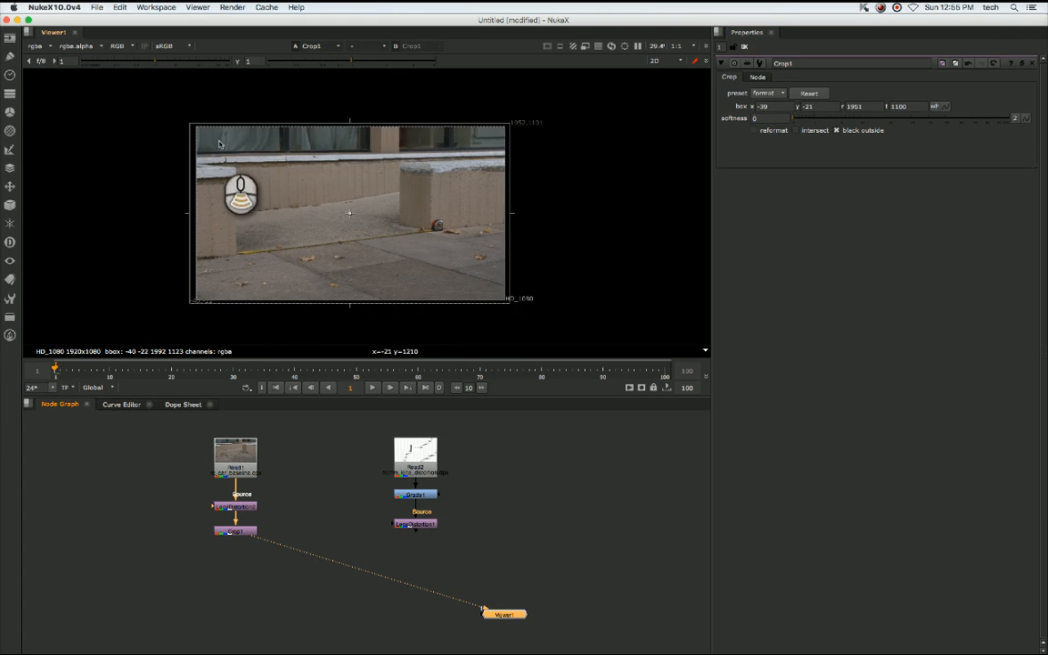
{"action": "scroll", "coordinate": [220, 150], "scroll_direction": "up", "scroll_amount": 3}
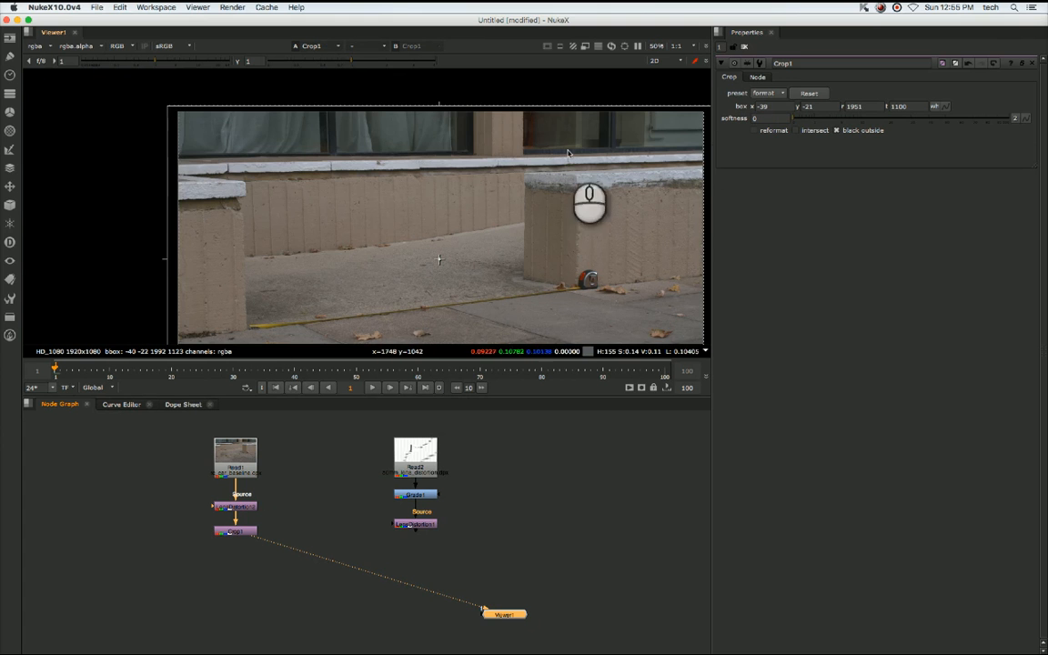
{"action": "scroll", "coordinate": [481, 182], "scroll_direction": "down", "scroll_amount": 1}
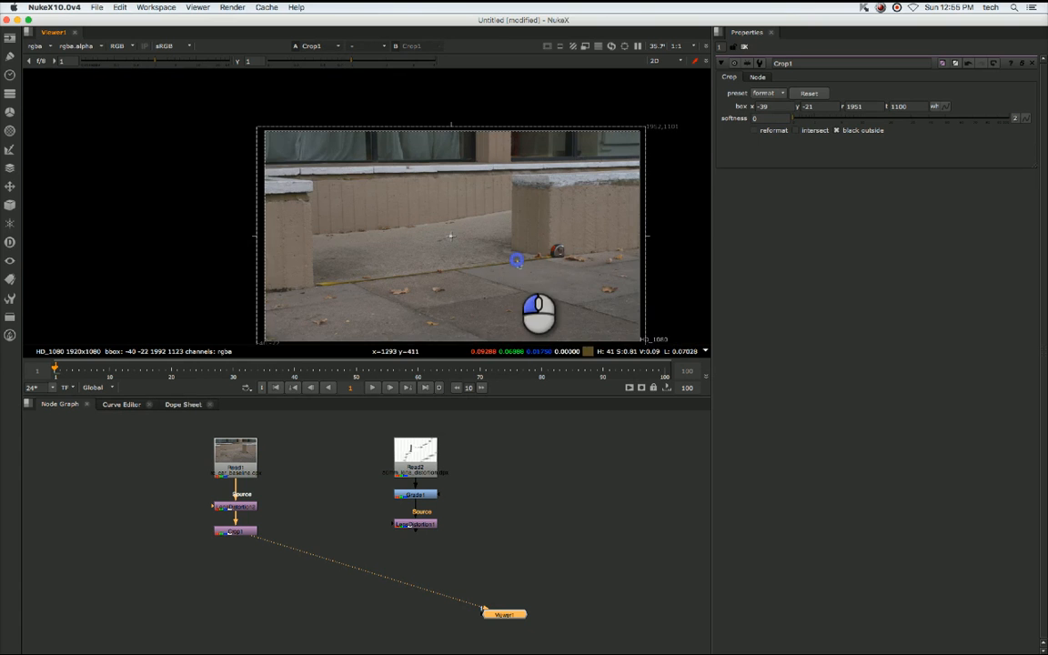
{"action": "middle_click_drag", "start_coordinate": [516, 263], "coordinate": [487, 239]}
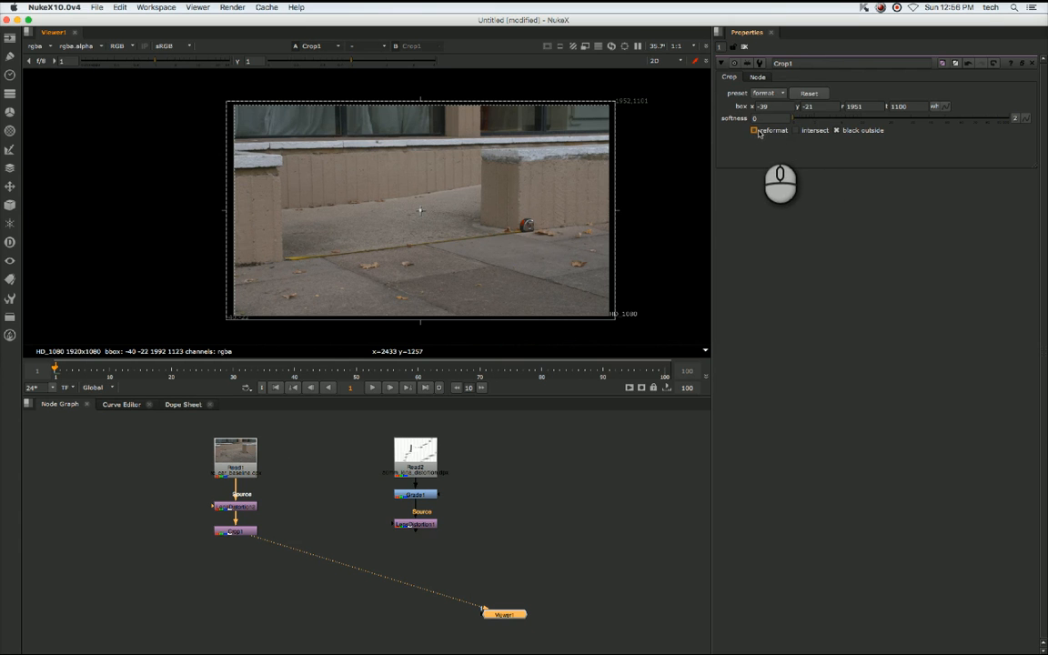
{"action": "left_click", "coordinate": [755, 130]}
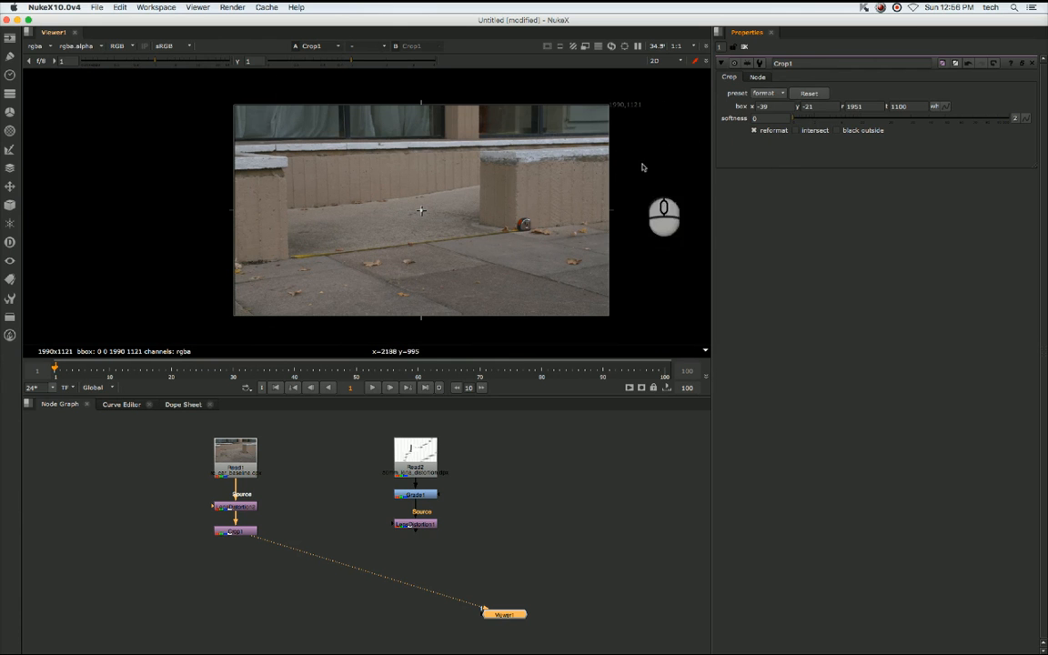
Examine the corners and the frame resolution of the reformatted Crop1 output.
{"action": "scroll", "coordinate": [602, 136], "scroll_direction": "up", "scroll_amount": 5}
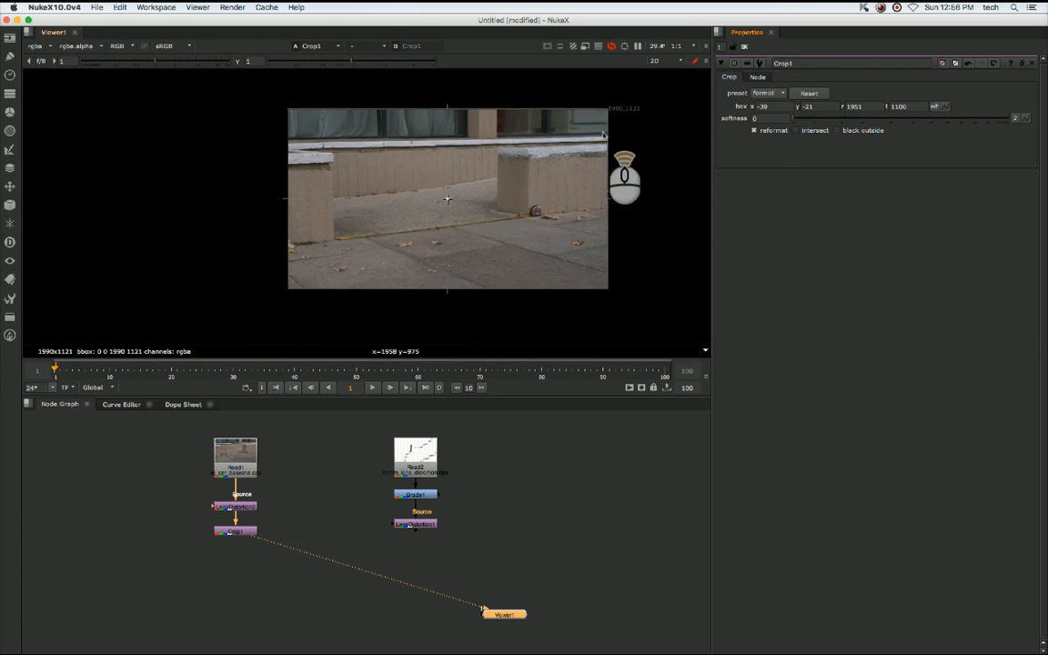
{"action": "middle_click_drag", "start_coordinate": [603, 136], "coordinate": [567, 286]}
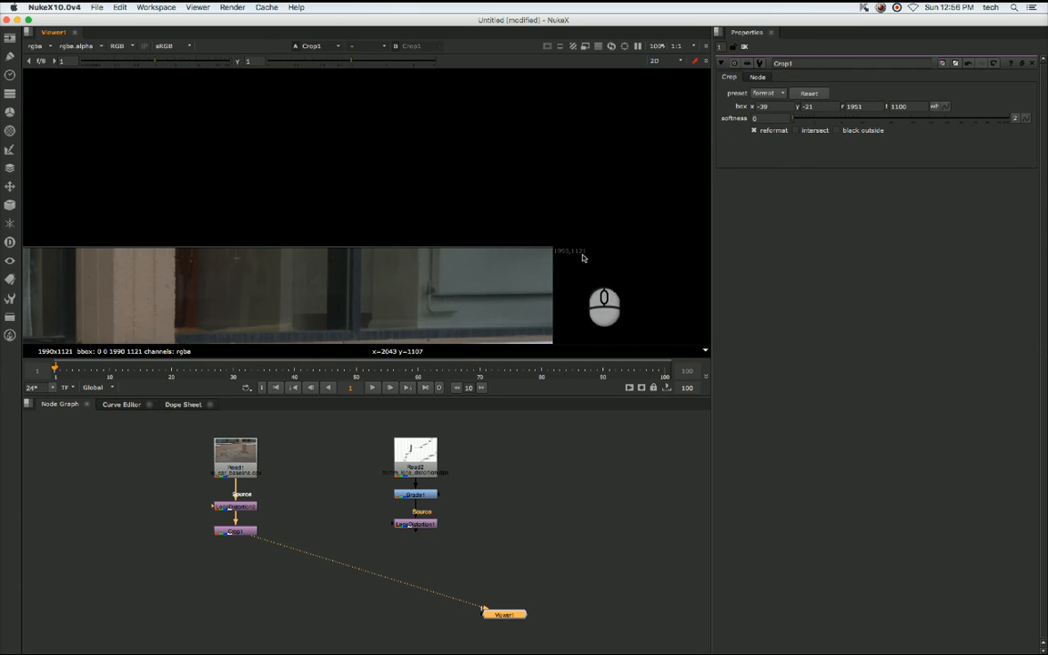
{"action": "middle_click_drag", "start_coordinate": [421, 273], "coordinate": [500, 161], "text": "alt"}
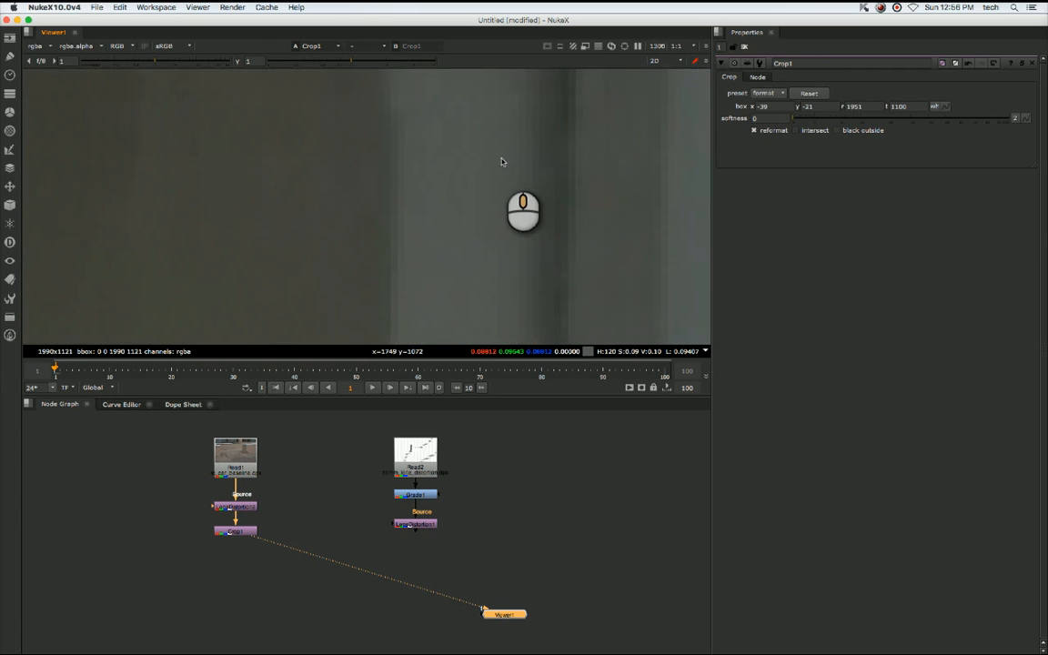
{"action": "scroll", "coordinate": [500, 162], "scroll_direction": "down", "scroll_amount": 4}
{"action": "scroll", "coordinate": [500, 161], "scroll_direction": "down", "scroll_amount": 5}
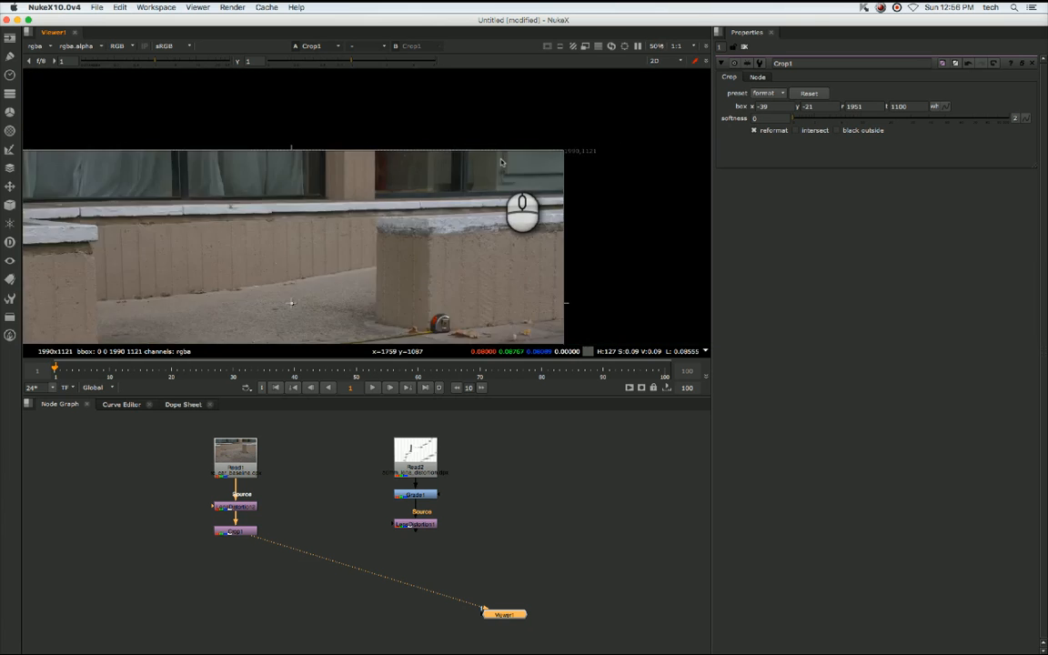
{"action": "scroll", "coordinate": [496, 175], "scroll_direction": "up", "scroll_amount": 3}
{"action": "left_click_drag", "start_coordinate": [495, 176], "coordinate": [544, 145], "text": "alt"}
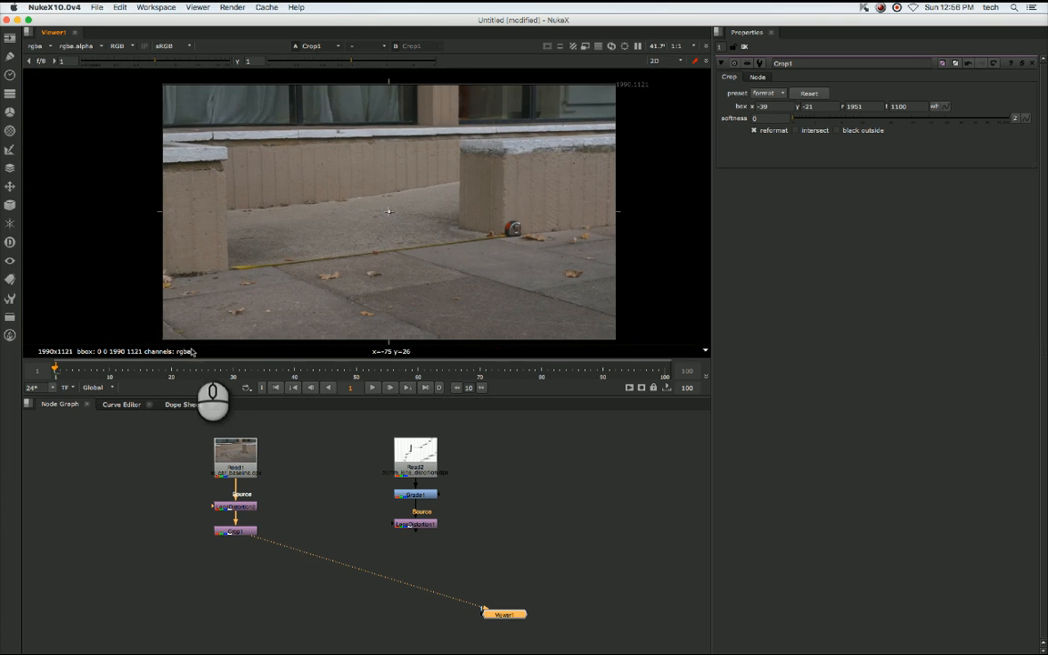
{"action": "left_click_drag", "start_coordinate": [220, 293], "coordinate": [266, 251], "text": "alt"}
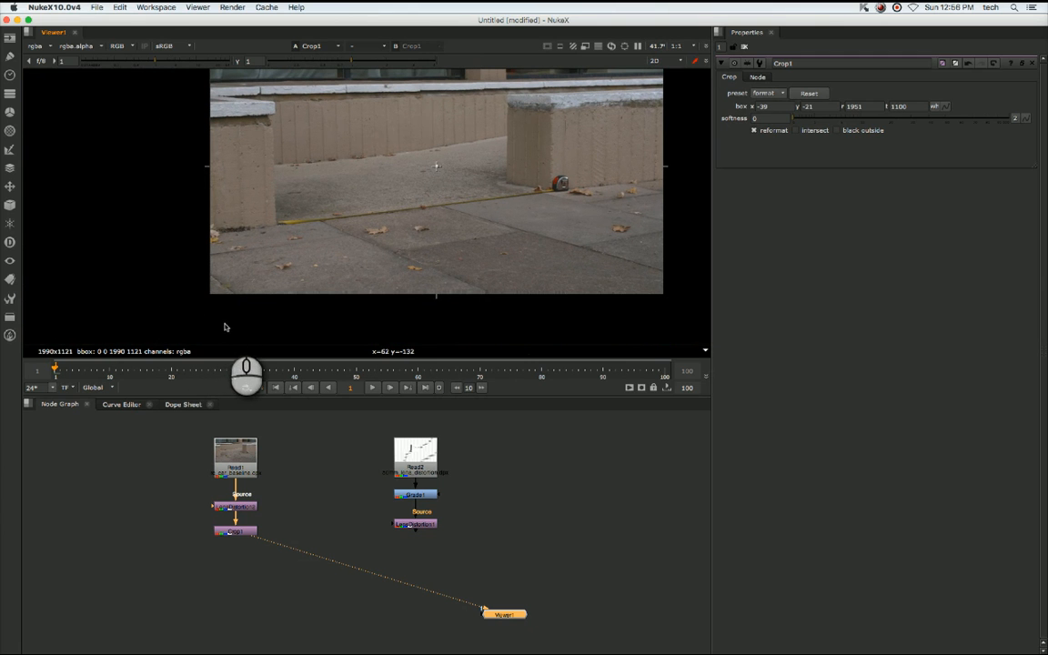
{"action": "left_click_drag", "start_coordinate": [512, 147], "coordinate": [376, 200], "text": "alt"}
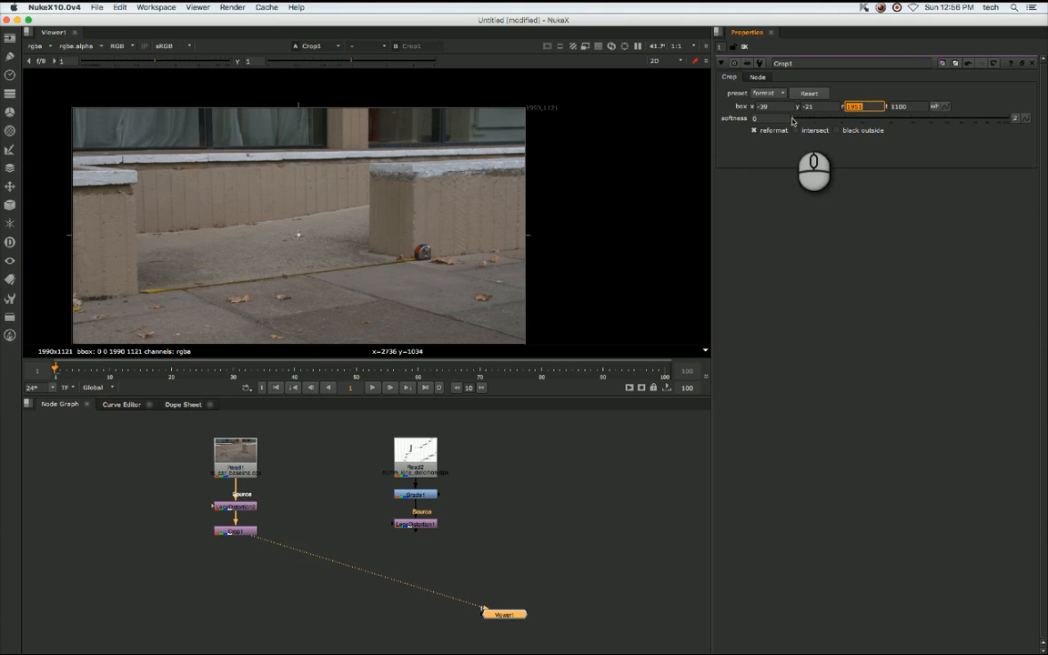
Review Crop1's box values and inspect the full undistorted plate with its overscan.
{"action": "left_click", "coordinate": [890, 106]}
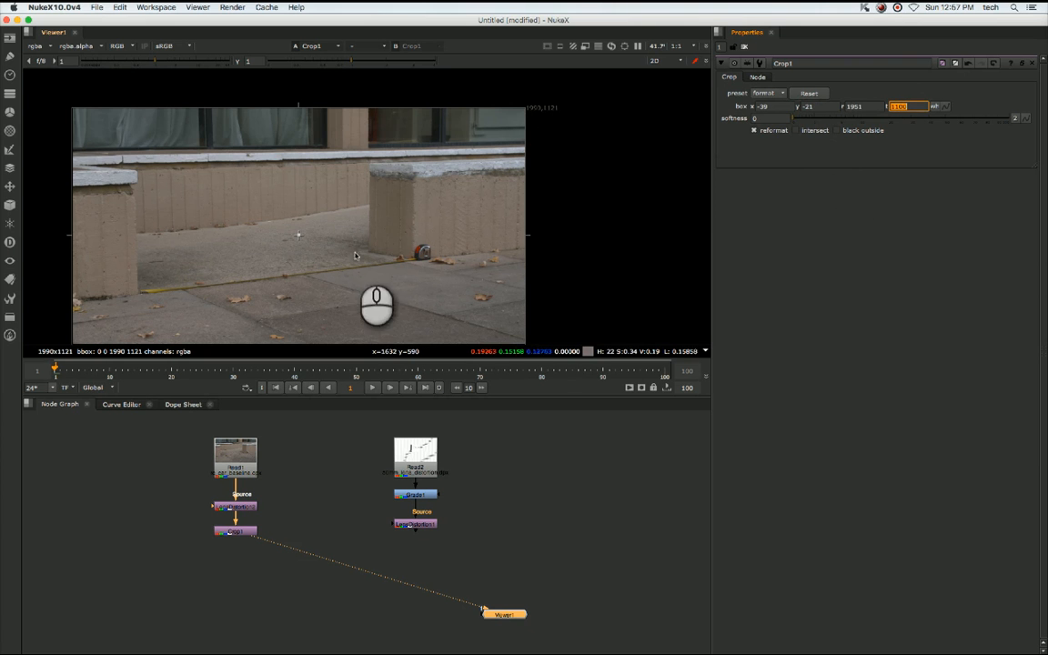
{"action": "scroll", "coordinate": [360, 235], "scroll_direction": "down", "scroll_amount": 2}
{"action": "scroll", "coordinate": [355, 235], "scroll_direction": "down", "scroll_amount": 2}
{"action": "scroll", "coordinate": [337, 238], "scroll_direction": "up", "scroll_amount": 4}
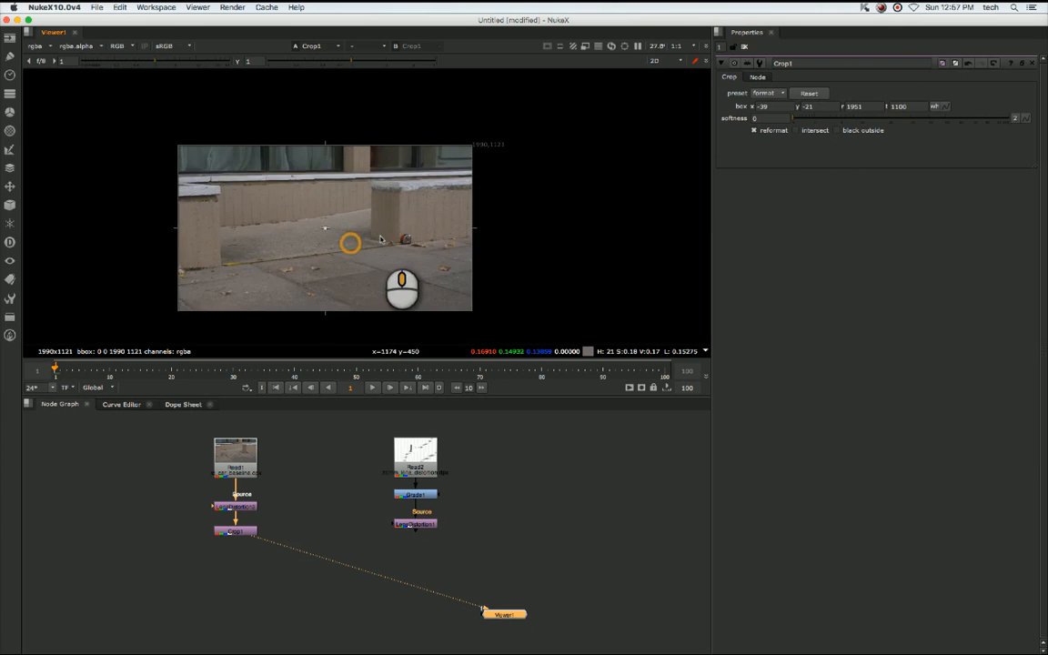
{"action": "middle_click_drag", "start_coordinate": [284, 241], "coordinate": [341, 230]}
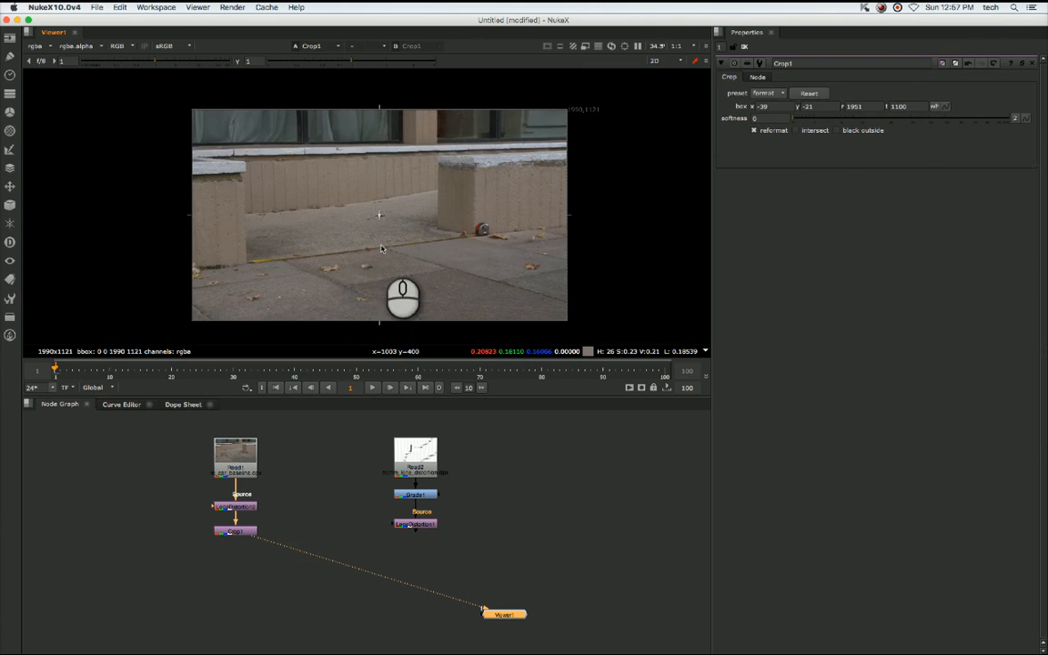
{"action": "scroll", "coordinate": [379, 248], "scroll_direction": "down", "scroll_amount": 1}
{"action": "scroll", "coordinate": [382, 249], "scroll_direction": "up", "scroll_amount": 3}
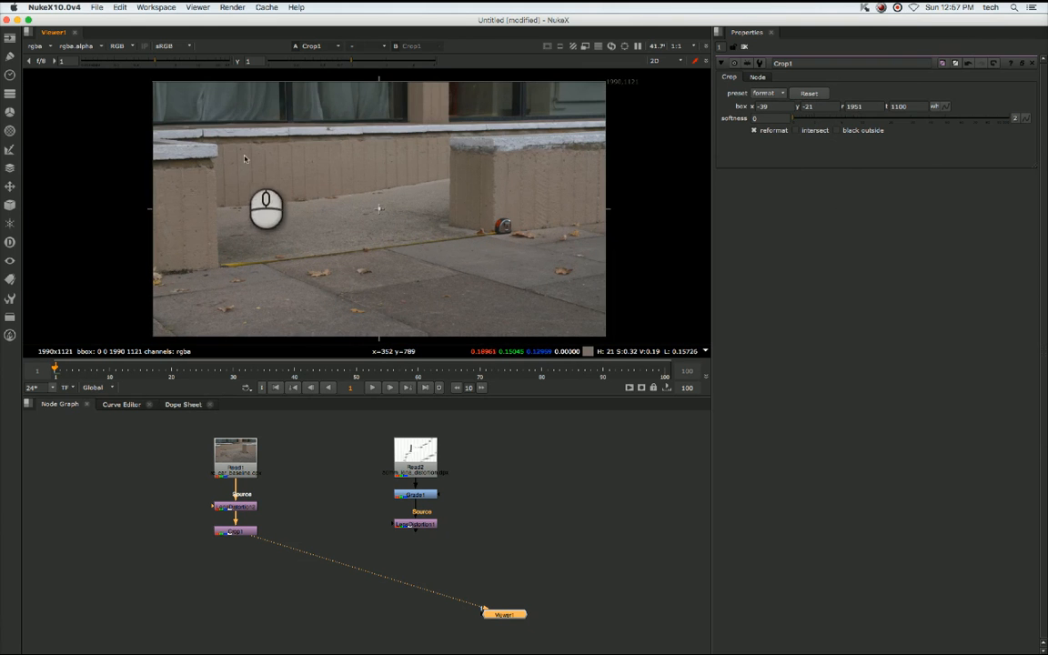
{"action": "left_click_drag", "start_coordinate": [337, 169], "coordinate": [334, 151], "text": "alt"}
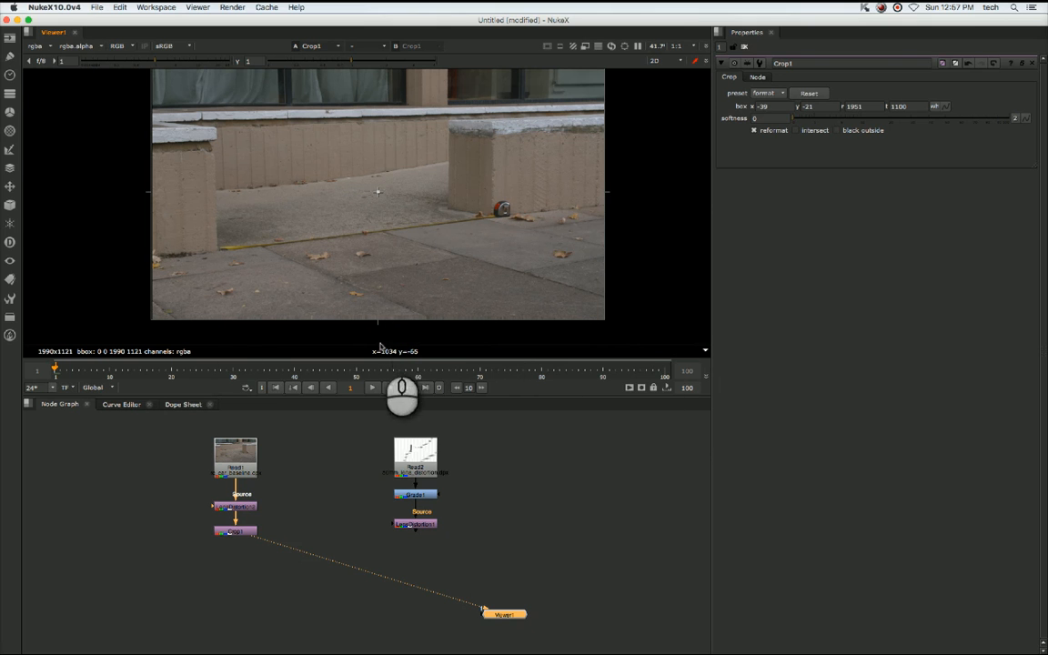
Examine the streaked pixels along the lower edge of the Crop1 output and the whole frame around it.
{"action": "scroll", "coordinate": [370, 340], "scroll_direction": "up", "scroll_amount": 3}
{"action": "scroll", "coordinate": [371, 339], "scroll_direction": "up", "scroll_amount": 2}
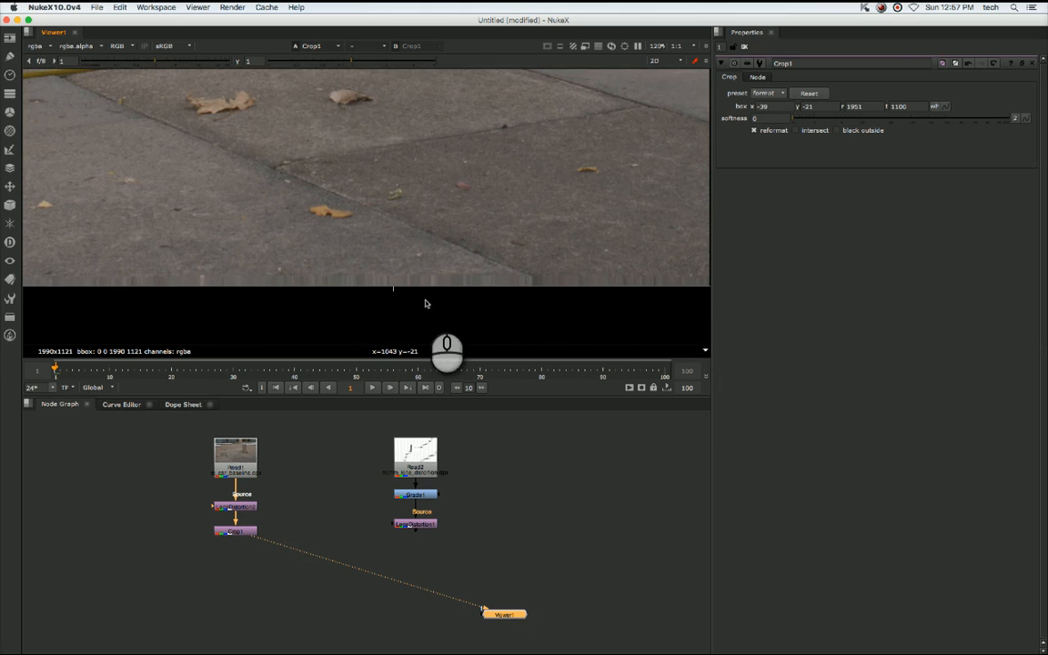
{"action": "scroll", "coordinate": [406, 289], "scroll_direction": "down", "scroll_amount": 1}
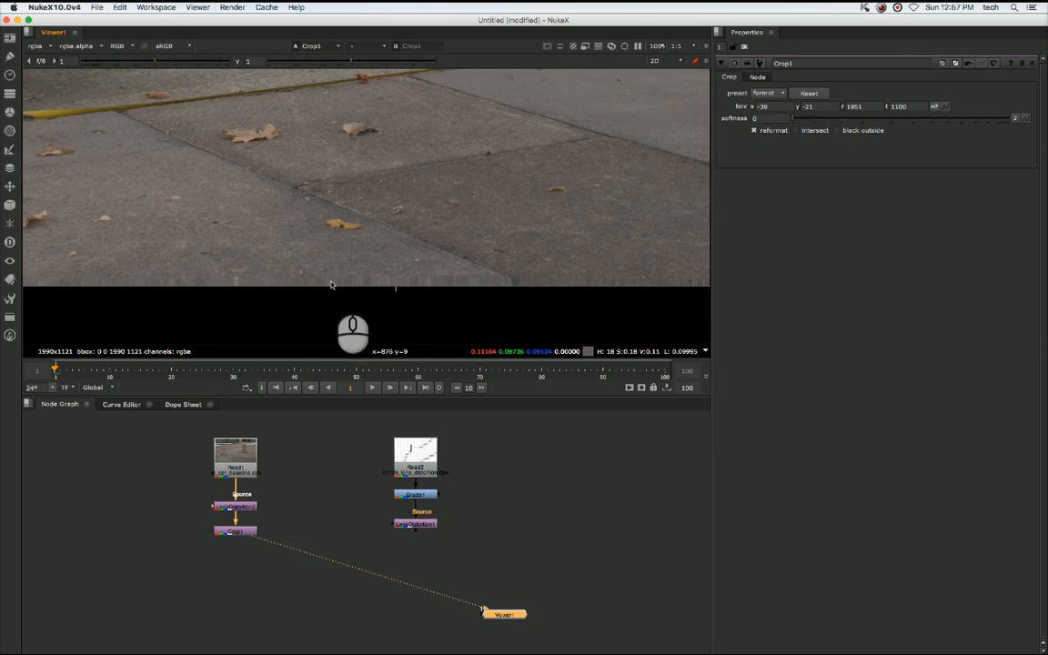
{"action": "scroll", "coordinate": [326, 282], "scroll_direction": "up", "scroll_amount": 2}
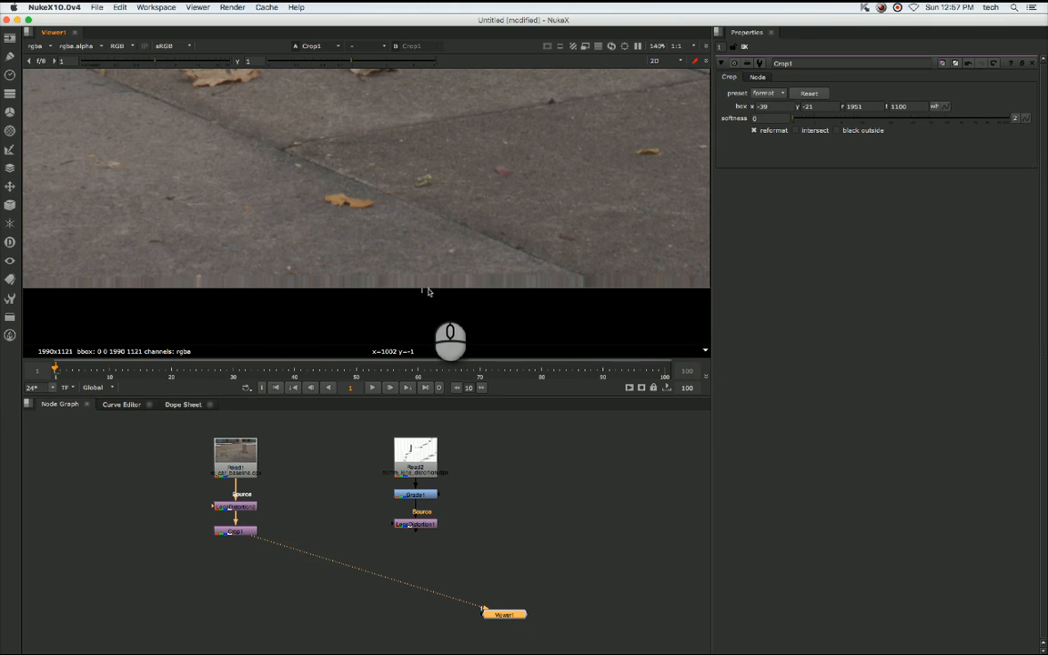
{"action": "scroll", "coordinate": [312, 290], "scroll_direction": "up", "scroll_amount": 3}
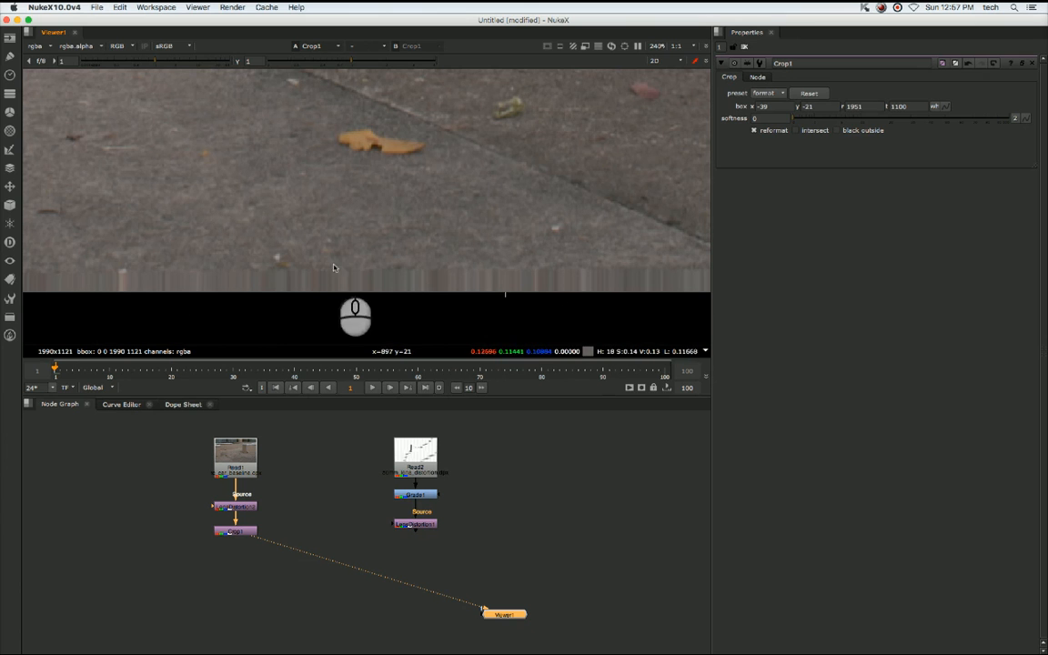
{"action": "scroll", "coordinate": [356, 324], "scroll_direction": "down", "scroll_amount": 3}
{"action": "scroll", "coordinate": [357, 324], "scroll_direction": "down", "scroll_amount": 6}
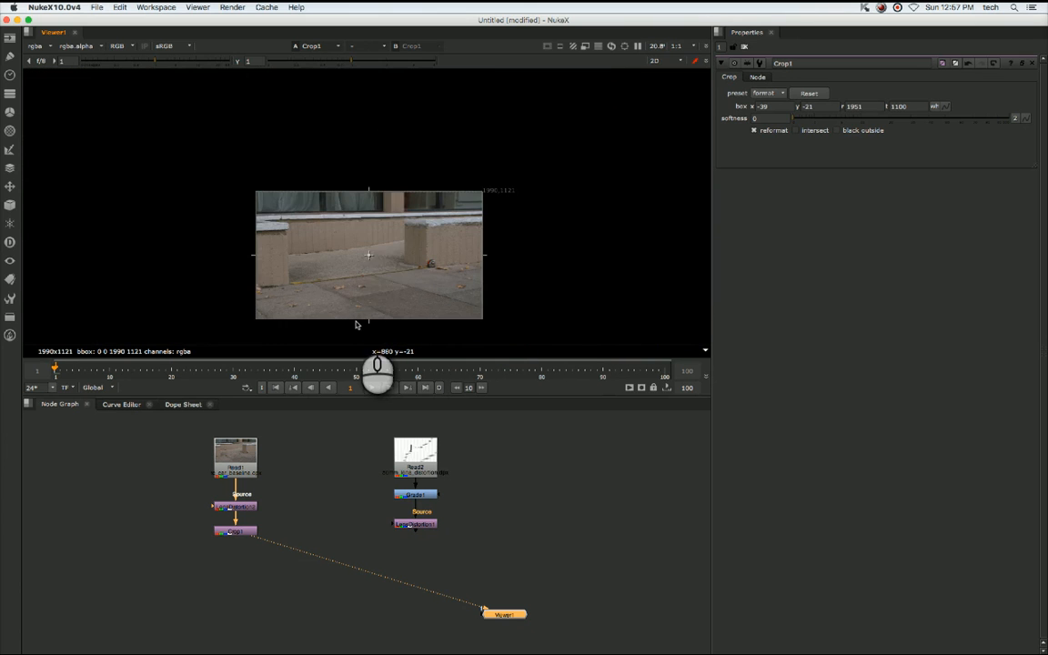
{"action": "left_click_drag", "start_coordinate": [359, 186], "coordinate": [373, 269], "text": "alt"}
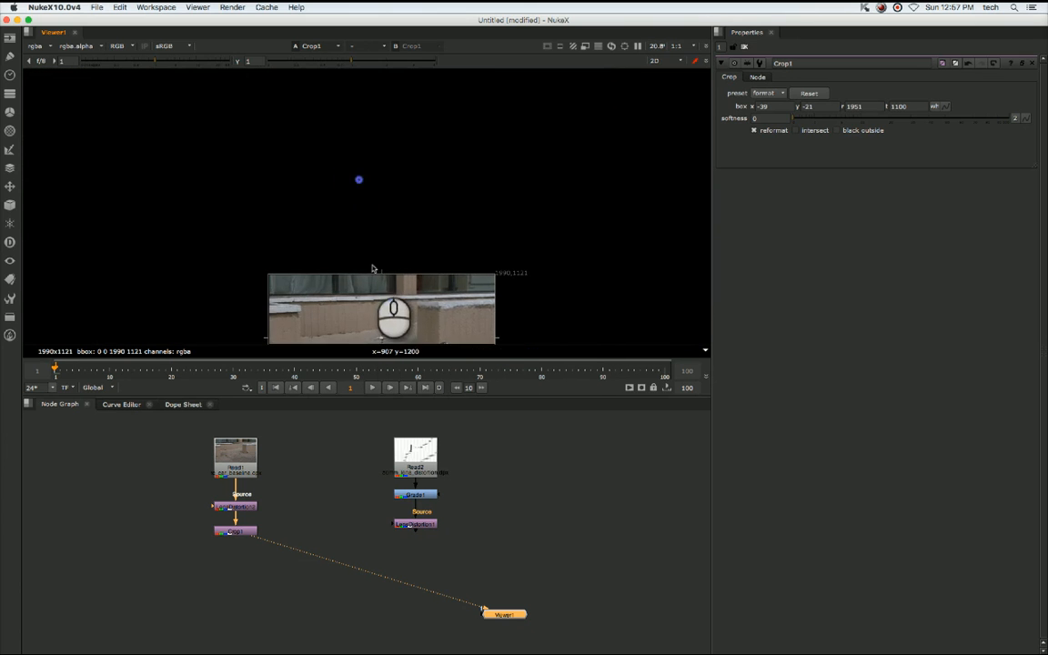
{"action": "left_click_drag", "start_coordinate": [372, 318], "coordinate": [344, 153], "text": "alt"}
{"action": "left_click_drag", "start_coordinate": [369, 213], "coordinate": [421, 259], "text": "alt"}
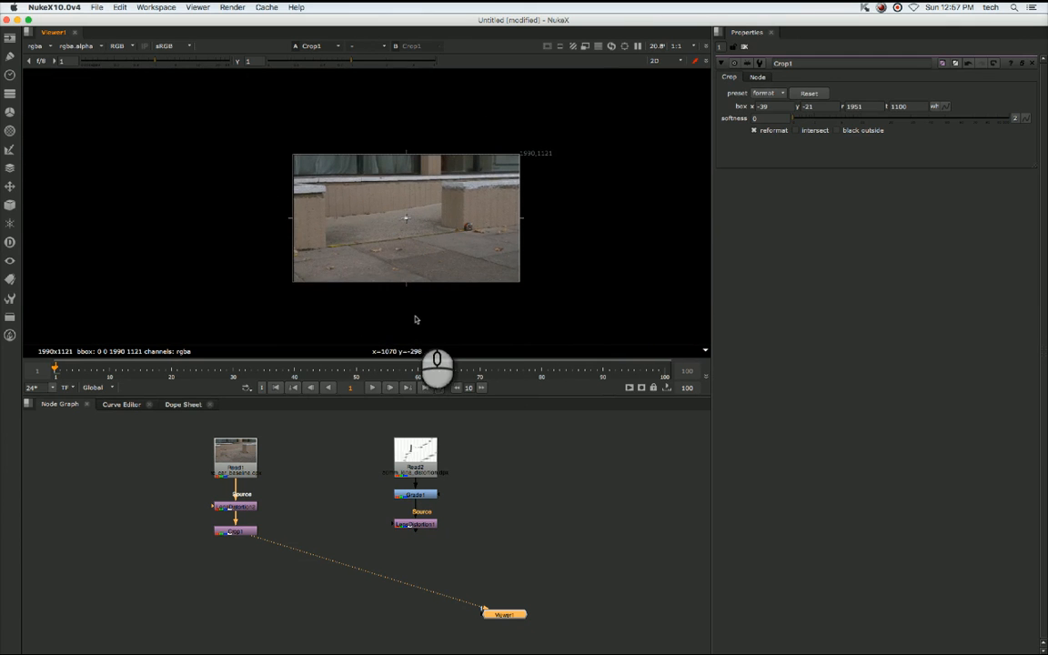
{"action": "scroll", "coordinate": [388, 234], "scroll_direction": "down", "scroll_amount": 1}
{"action": "scroll", "coordinate": [387, 235], "scroll_direction": "up", "scroll_amount": 3}
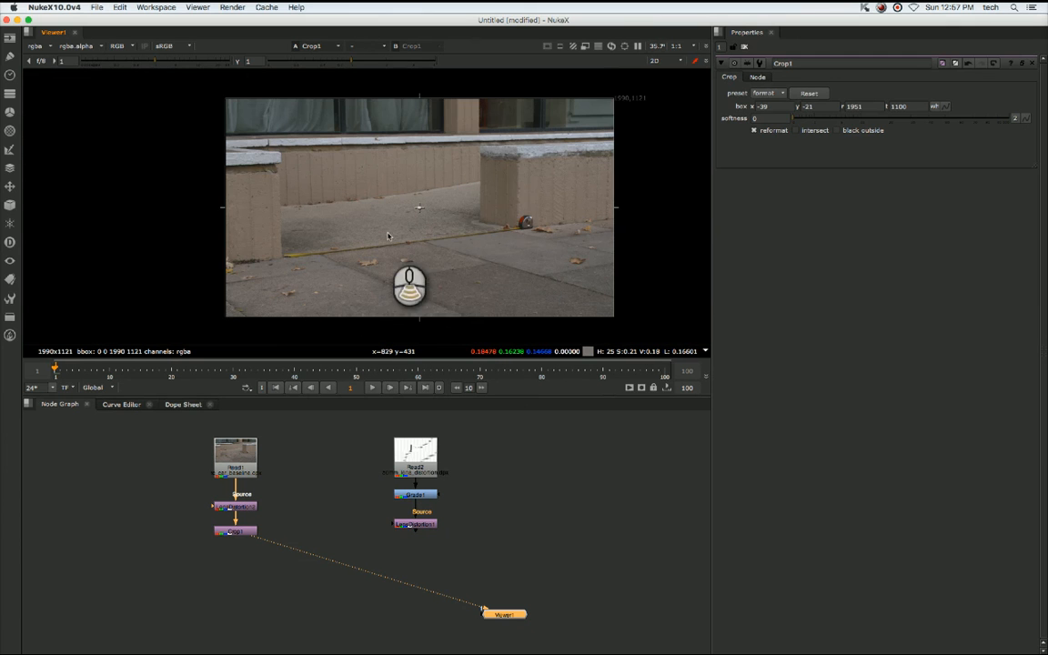
Add a BlackOutside node and insert it between Read1 and LensDistortion2.
{"action": "left_click", "coordinate": [263, 528]}
{"action": "left_click", "coordinate": [275, 506]}
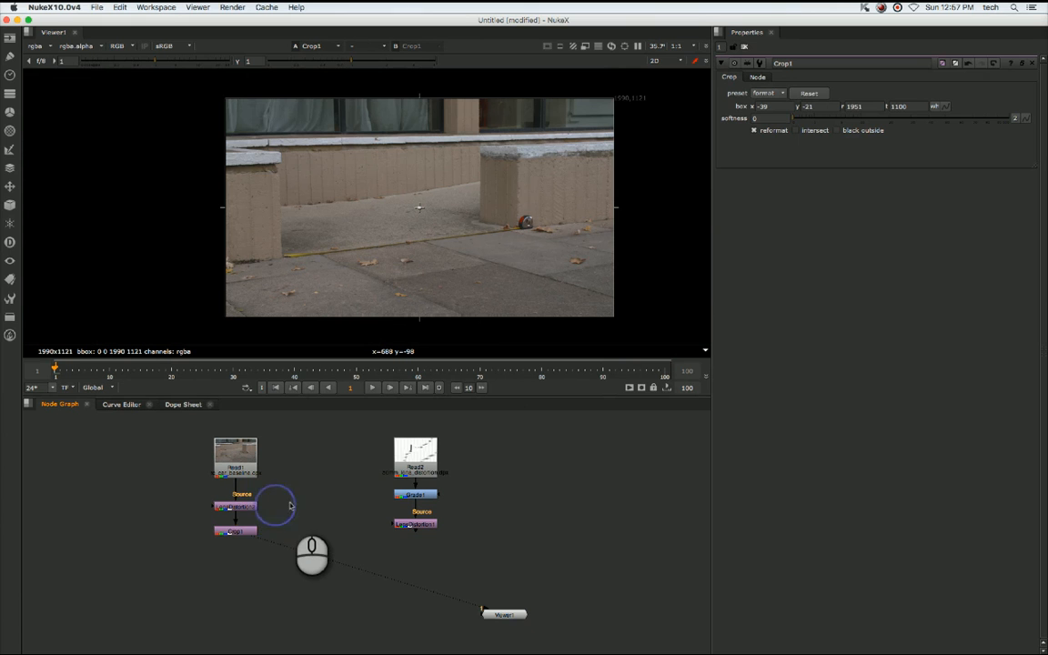
{"action": "key", "text": "Tab"}
{"action": "type", "text": "ba"}
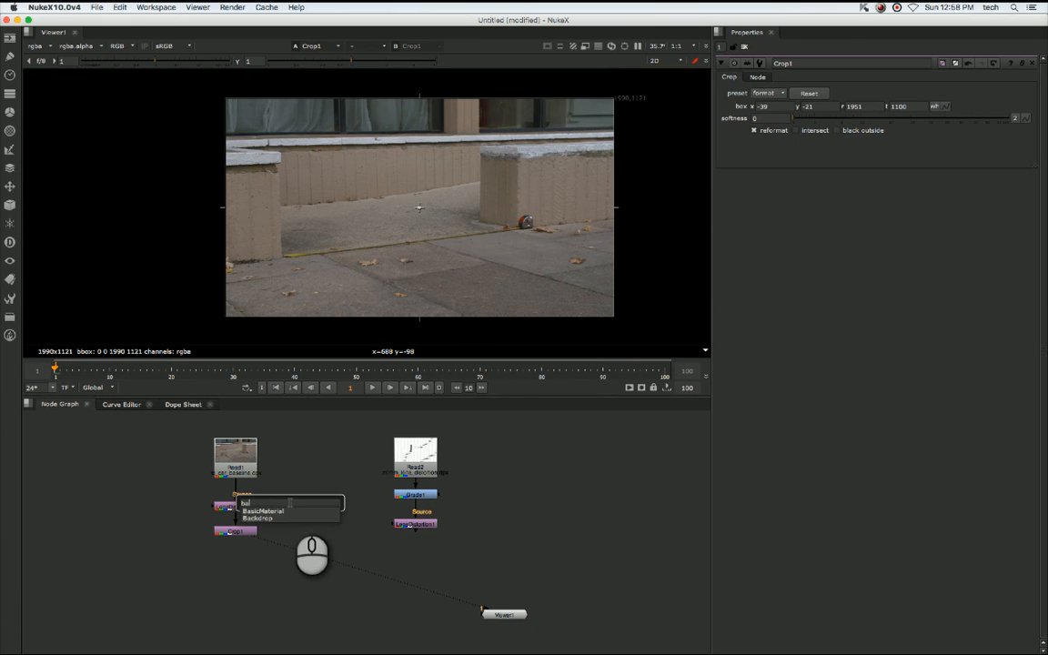
{"action": "key", "text": "BackSpace"}
{"action": "type", "text": "lackOutside"}
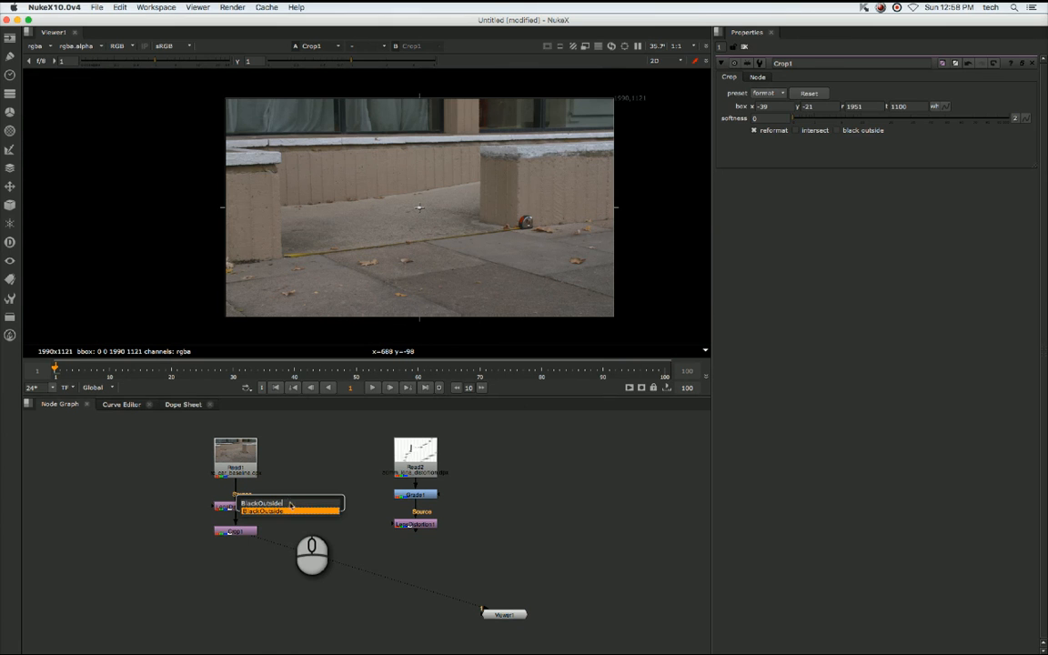
{"action": "key", "text": "Return"}
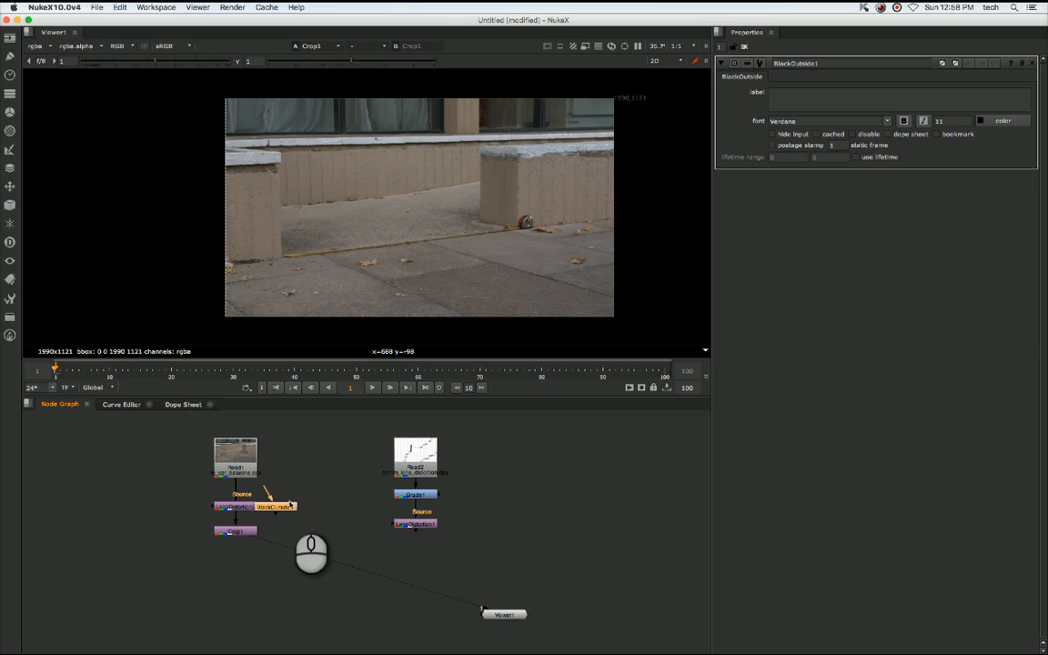
{"action": "left_click_drag", "start_coordinate": [288, 504], "coordinate": [252, 488]}
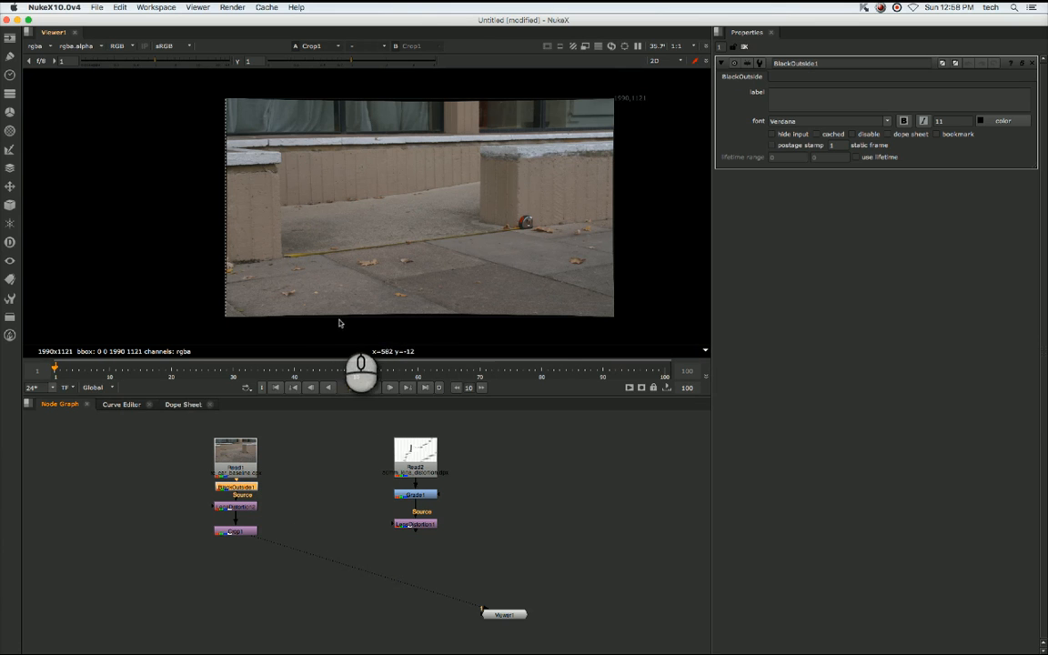
Inspect the lower, right and upper edges of the undistorted plate for black borders in place of the streaked pixels.
{"action": "scroll", "coordinate": [453, 324], "scroll_direction": "down", "scroll_amount": 3}
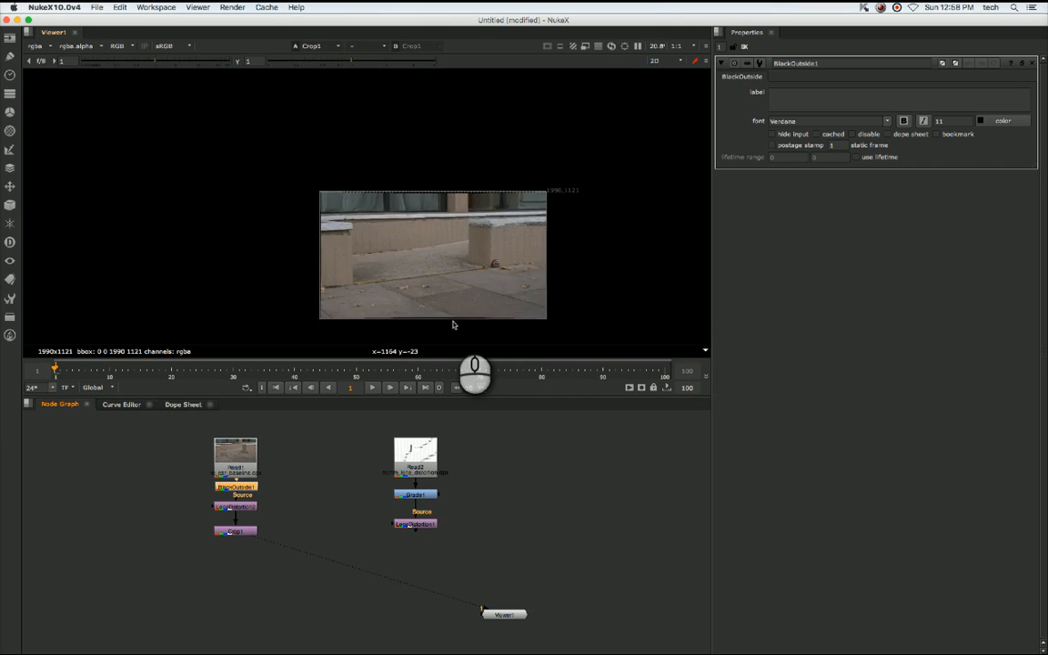
{"action": "scroll", "coordinate": [453, 324], "scroll_direction": "up", "scroll_amount": 12}
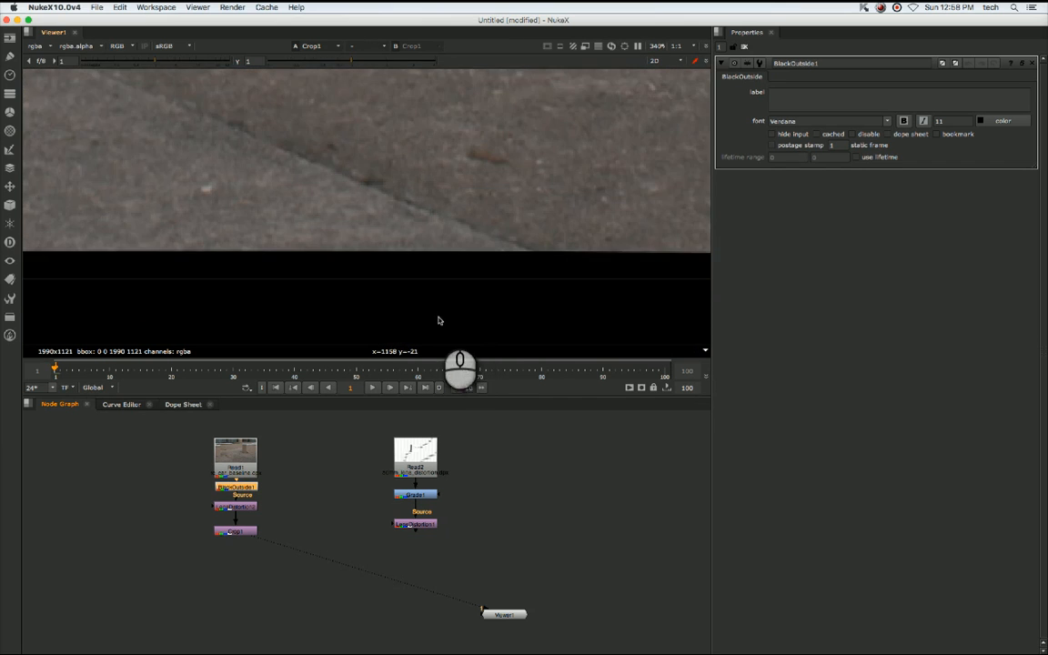
{"action": "scroll", "coordinate": [437, 320], "scroll_direction": "up", "scroll_amount": 2}
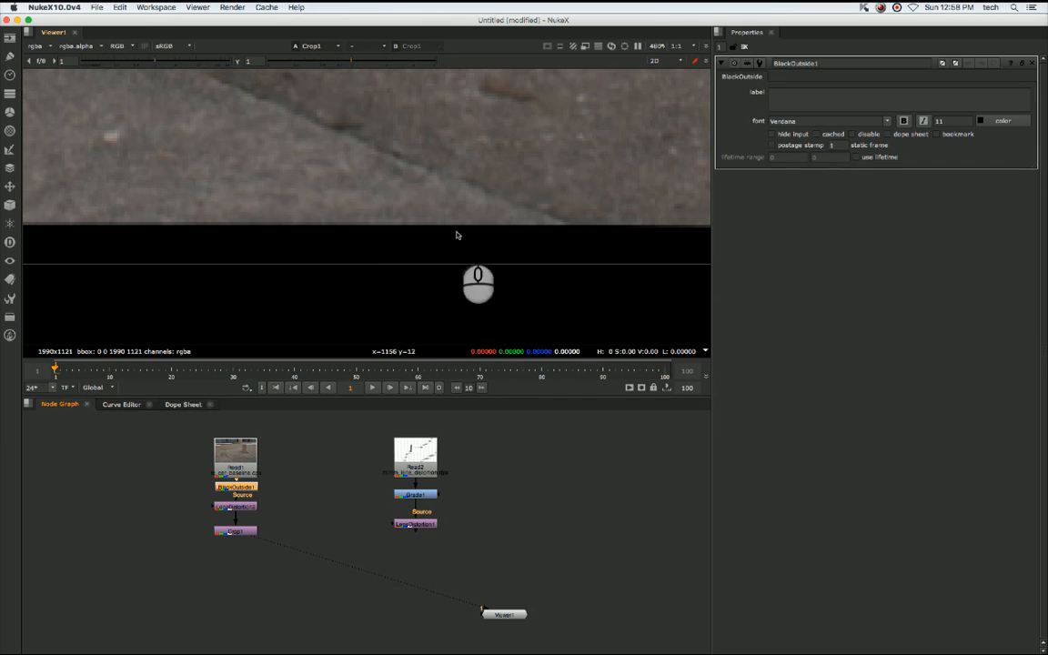
{"action": "scroll", "coordinate": [311, 230], "scroll_direction": "down", "scroll_amount": 12}
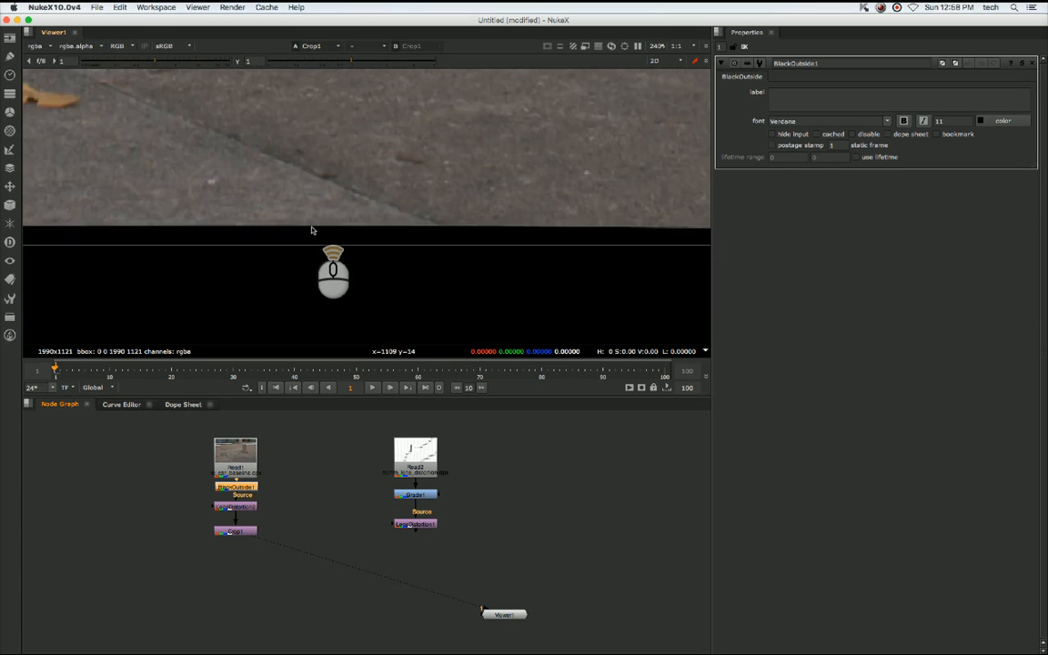
{"action": "left_click_drag", "start_coordinate": [353, 152], "coordinate": [326, 238], "text": "alt"}
{"action": "scroll", "coordinate": [423, 234], "scroll_direction": "down", "scroll_amount": 2}
{"action": "scroll", "coordinate": [425, 233], "scroll_direction": "up", "scroll_amount": 3}
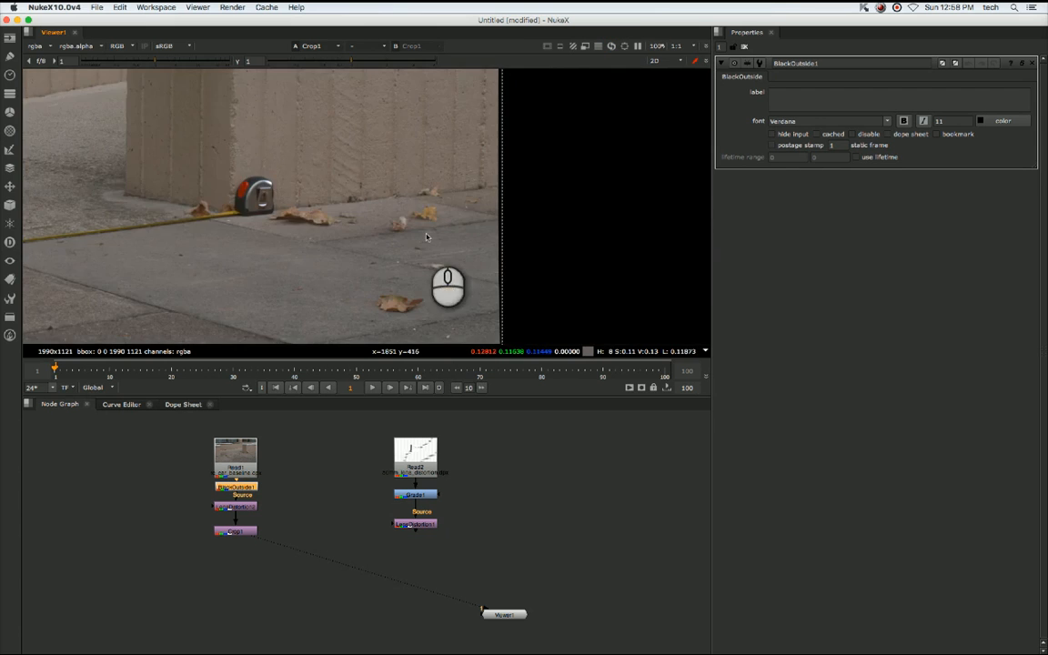
{"action": "scroll", "coordinate": [499, 209], "scroll_direction": "up", "scroll_amount": 1}
{"action": "scroll", "coordinate": [508, 136], "scroll_direction": "up", "scroll_amount": 2}
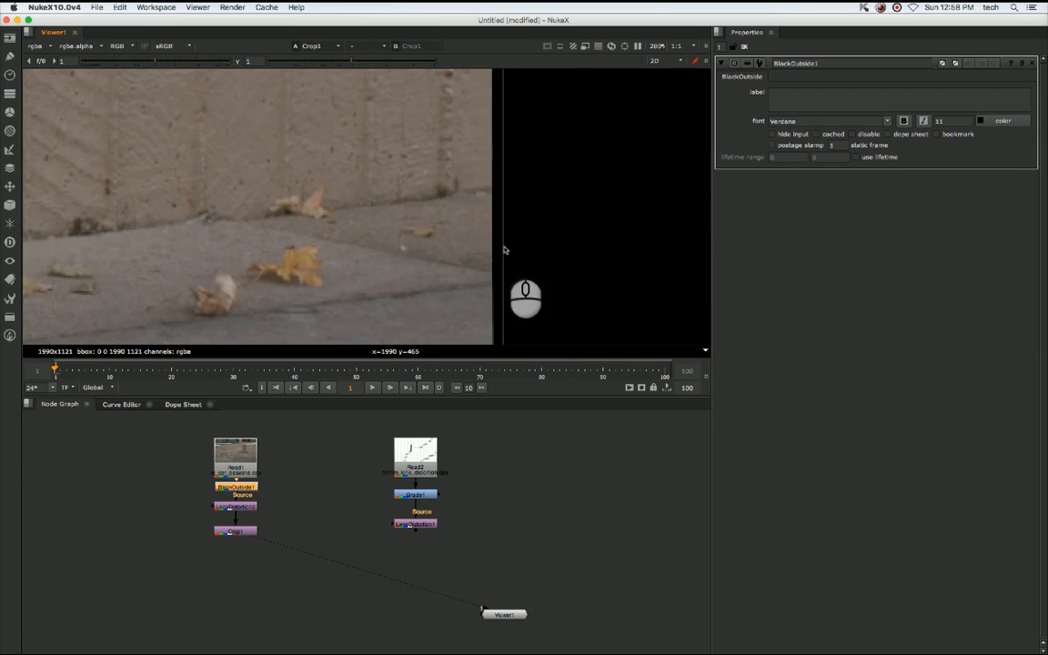
{"action": "scroll", "coordinate": [447, 259], "scroll_direction": "down", "scroll_amount": 5}
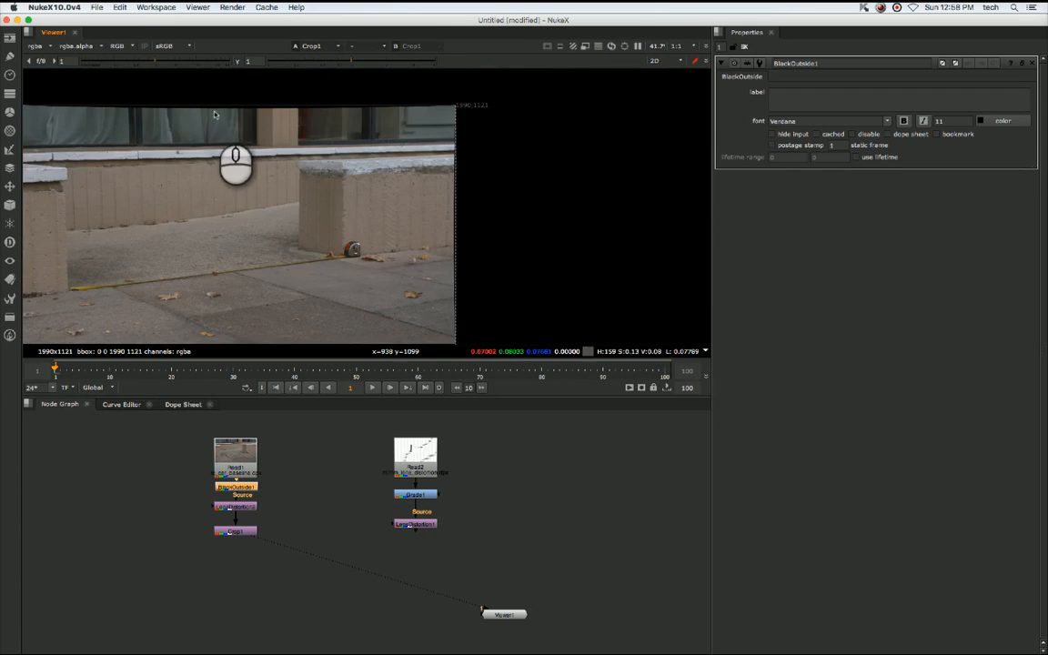
{"action": "left_click_drag", "start_coordinate": [214, 111], "coordinate": [458, 148], "text": "alt"}
{"action": "scroll", "coordinate": [499, 146], "scroll_direction": "down", "scroll_amount": 2}
{"action": "scroll", "coordinate": [497, 142], "scroll_direction": "up", "scroll_amount": 4}
{"action": "scroll", "coordinate": [497, 143], "scroll_direction": "up", "scroll_amount": 4}
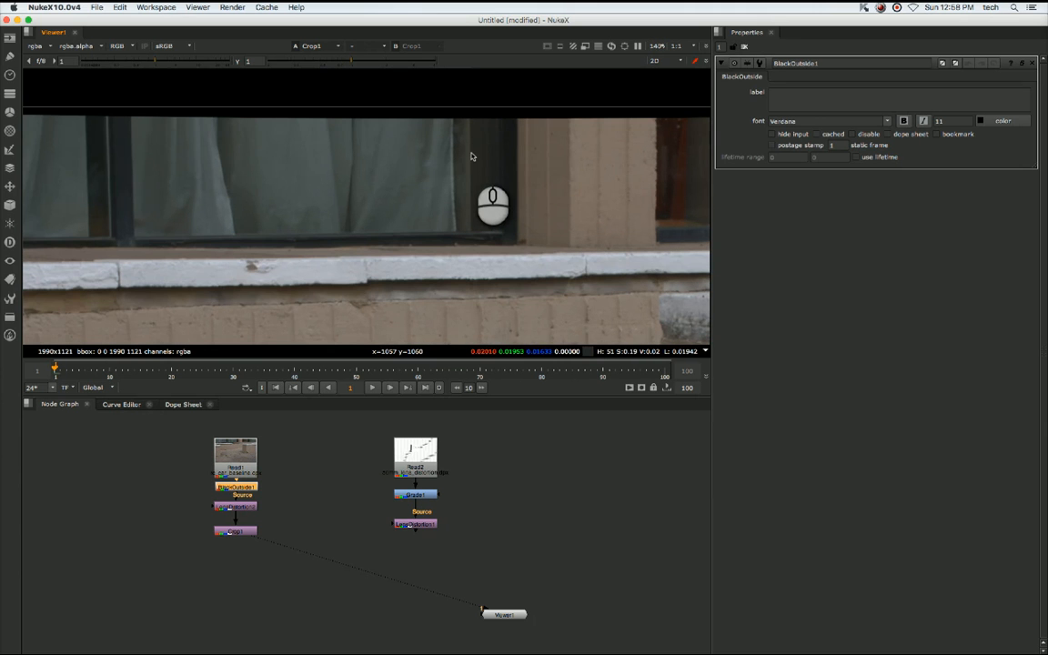
{"action": "scroll", "coordinate": [472, 155], "scroll_direction": "down", "scroll_amount": 6}
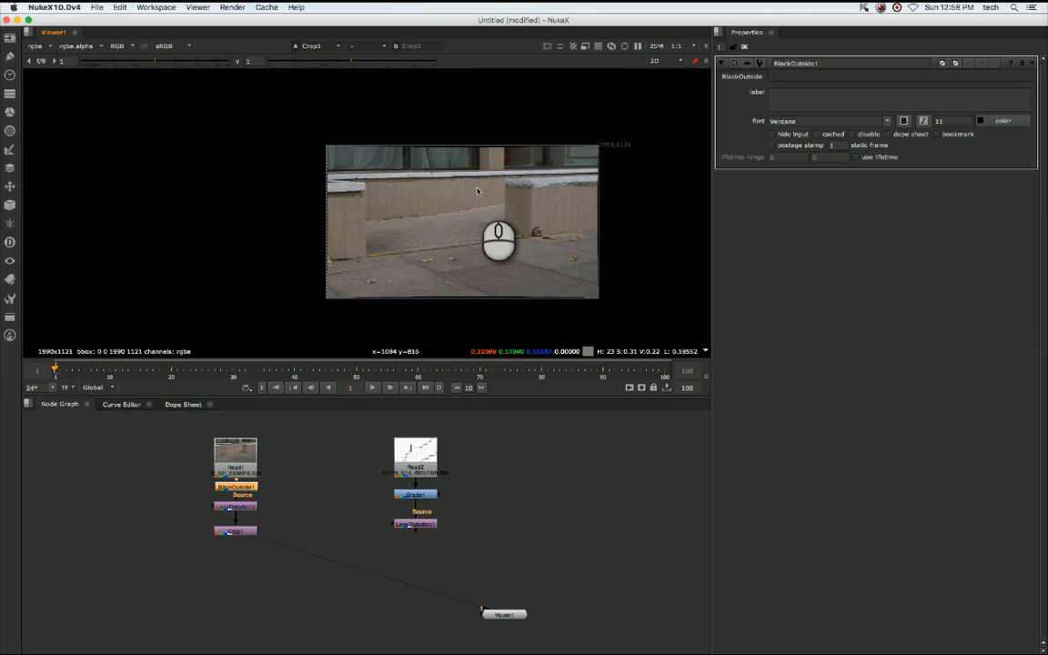
{"action": "left_click_drag", "start_coordinate": [475, 192], "coordinate": [379, 192], "text": "alt"}
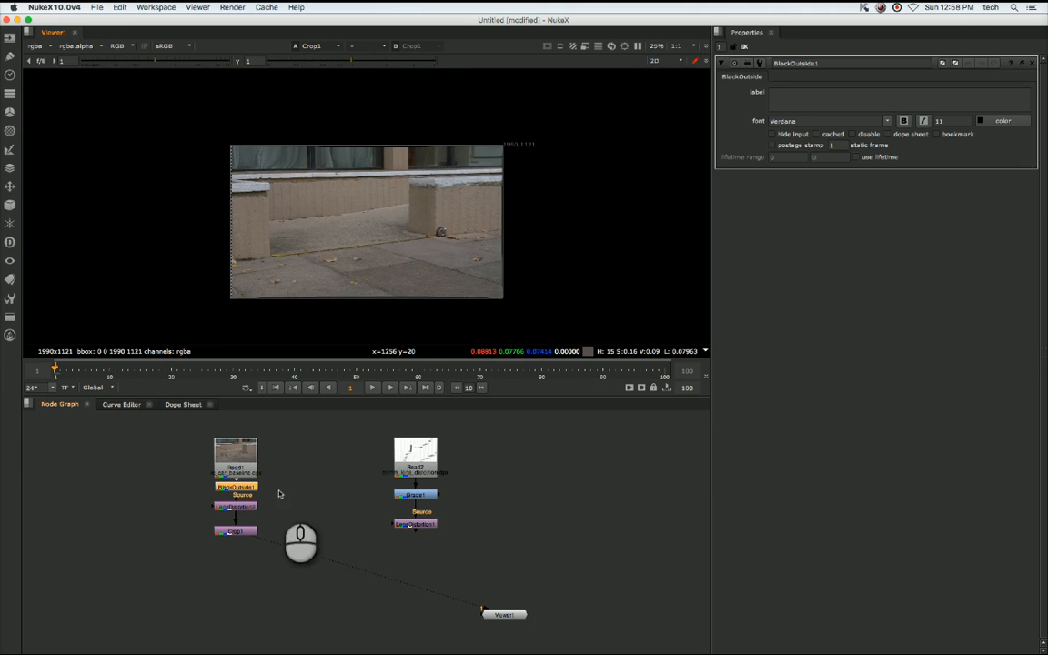
Space out BlackOutside1, LensDistortion2 and Crop1 in a vertical column below Read1.
{"action": "left_click_drag", "start_coordinate": [244, 531], "coordinate": [238, 554]}
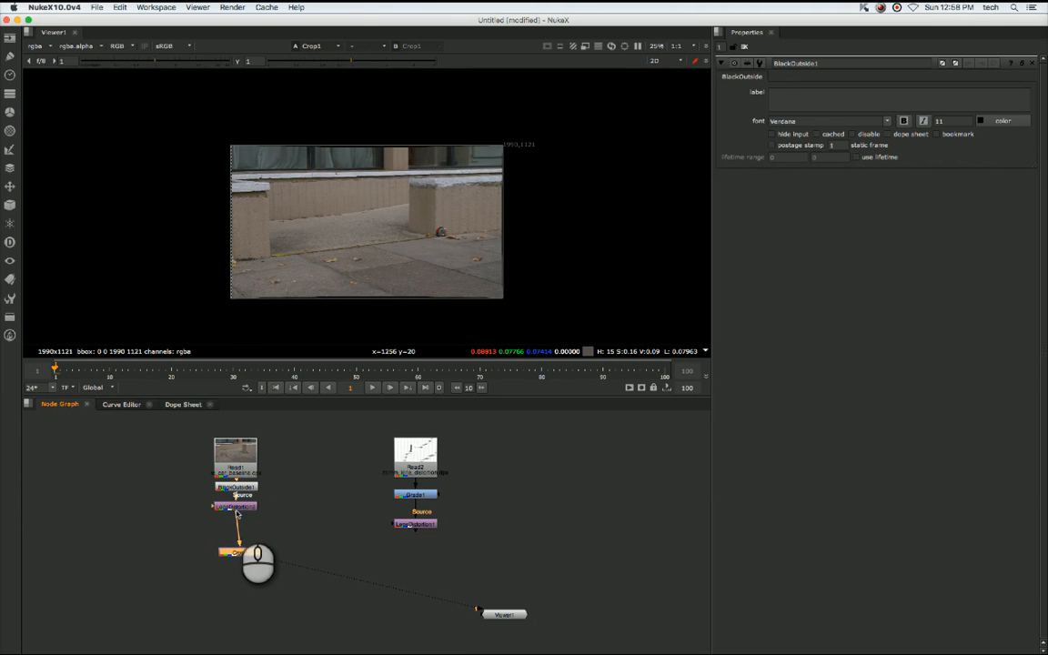
{"action": "mouse_move", "coordinate": [236, 505]}
{"action": "left_mouse_down"}
{"action": "mouse_move", "coordinate": [238, 525]}
{"action": "mouse_move", "coordinate": [237, 497]}
{"action": "left_mouse_up"}
{"action": "left_click_drag", "start_coordinate": [246, 551], "coordinate": [242, 551]}
{"action": "left_click", "coordinate": [242, 523]}
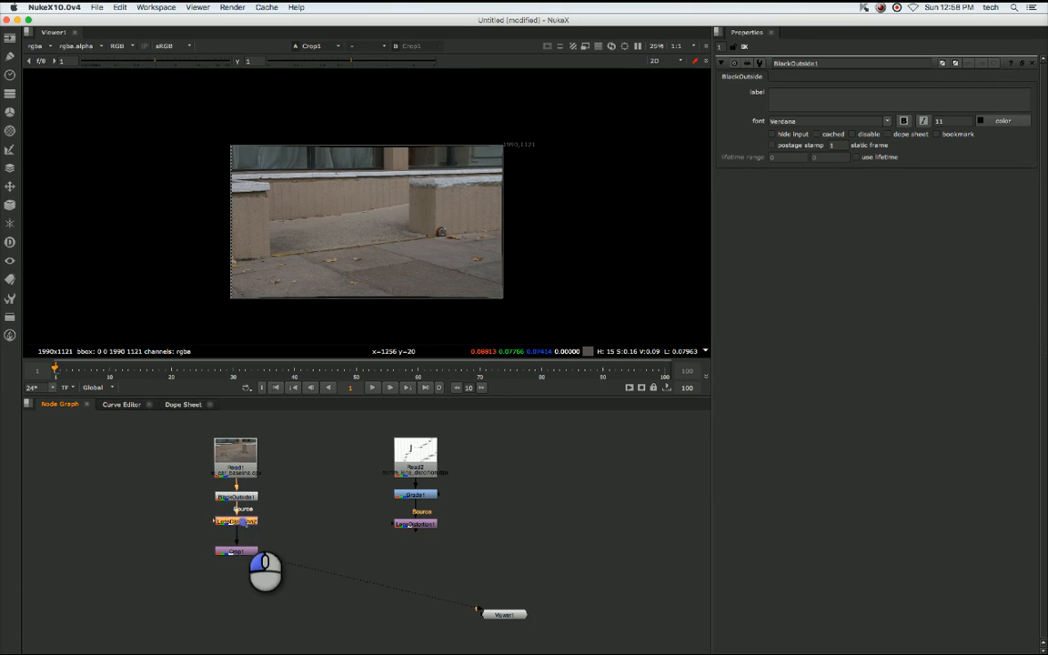
Add a Write node and connect it below Crop1.
{"action": "left_click", "coordinate": [302, 527]}
{"action": "key", "text": "Tab"}
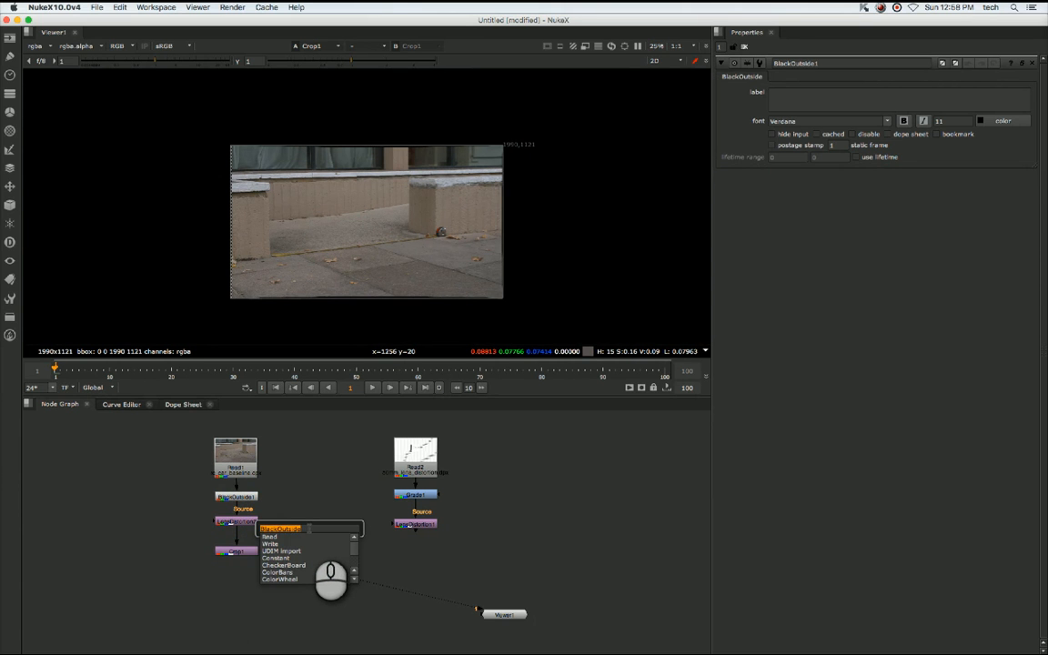
{"action": "type", "text": "write"}
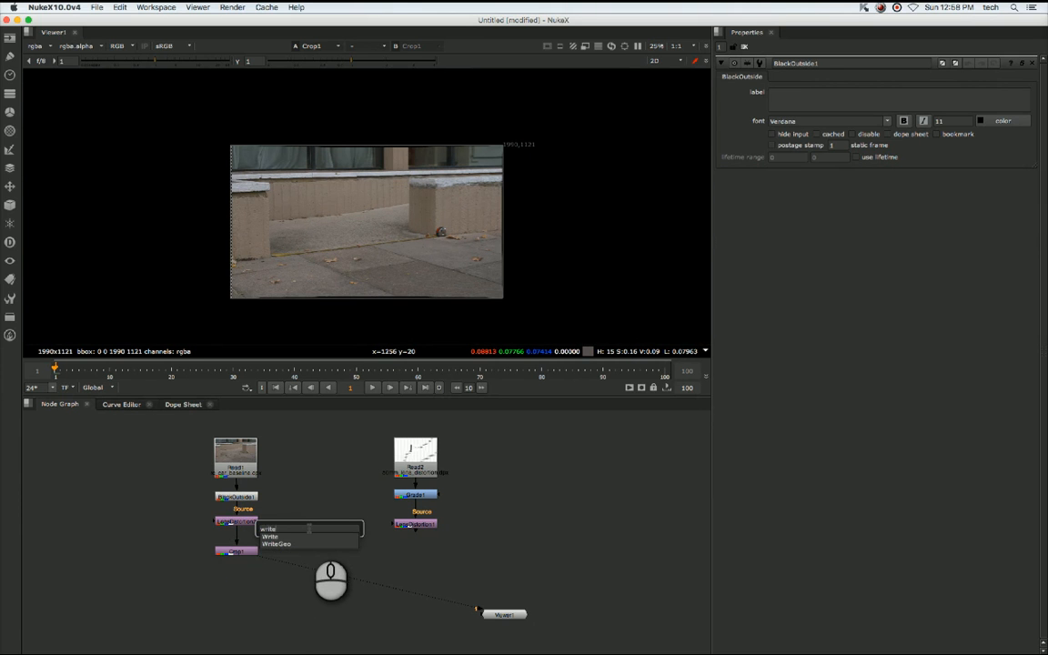
{"action": "key", "text": "Return"}
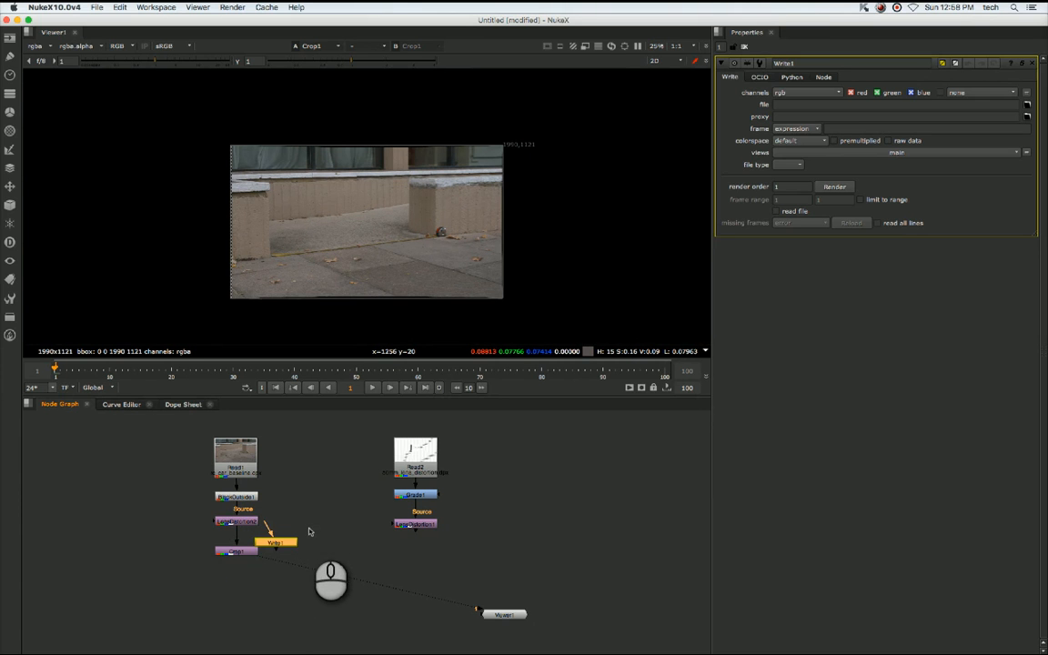
{"action": "left_click_drag", "start_coordinate": [273, 541], "coordinate": [247, 582]}
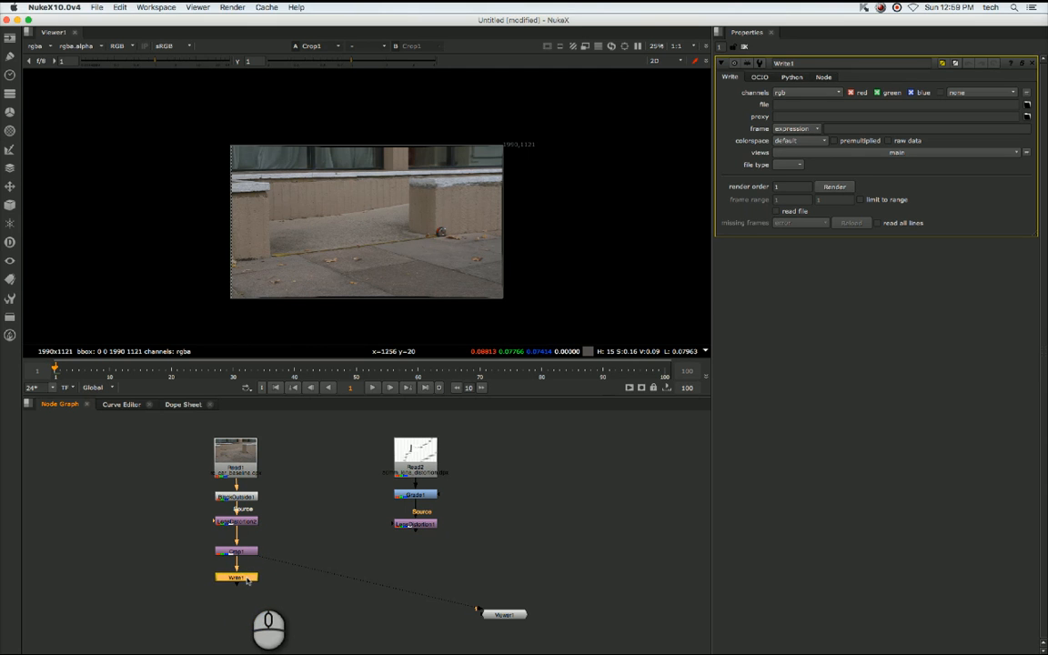
{"action": "left_click", "coordinate": [248, 580]}
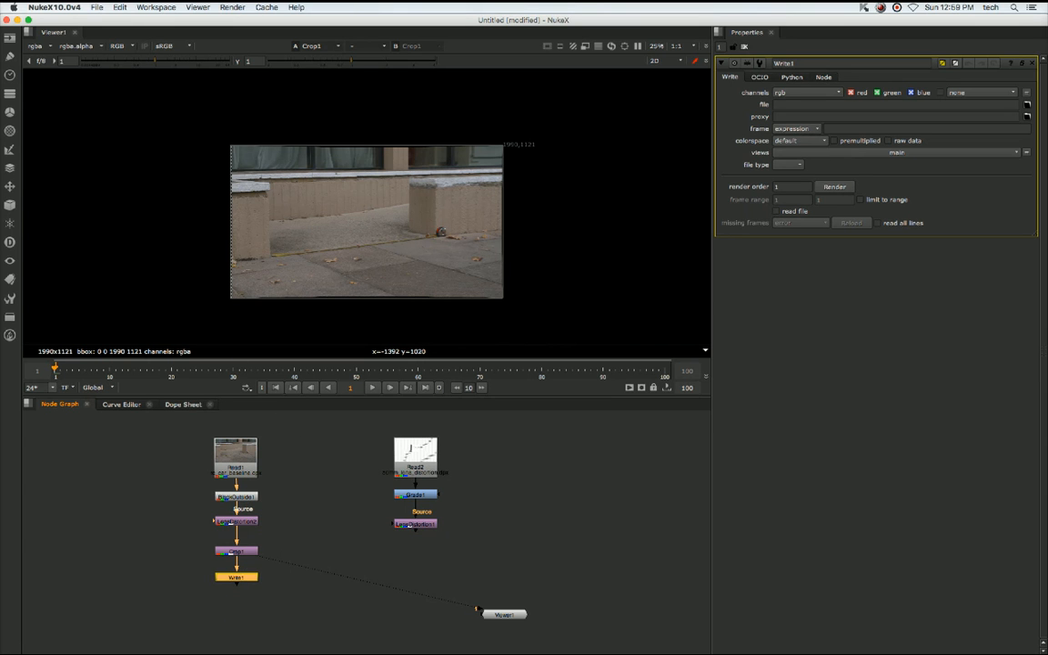
Save the comp as LAB3_010_0010_undistort_SMC_v01 in the Desktop folder LAB3/010/0010/comp/script.
{"action": "left_click", "coordinate": [96, 7]}
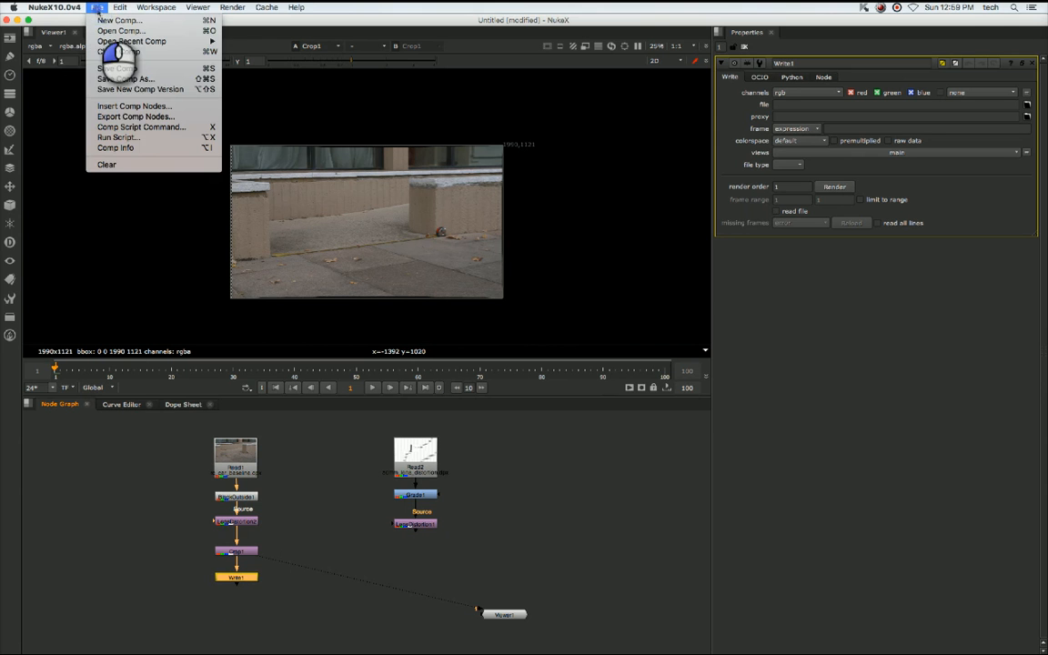
{"action": "left_click", "coordinate": [109, 79]}
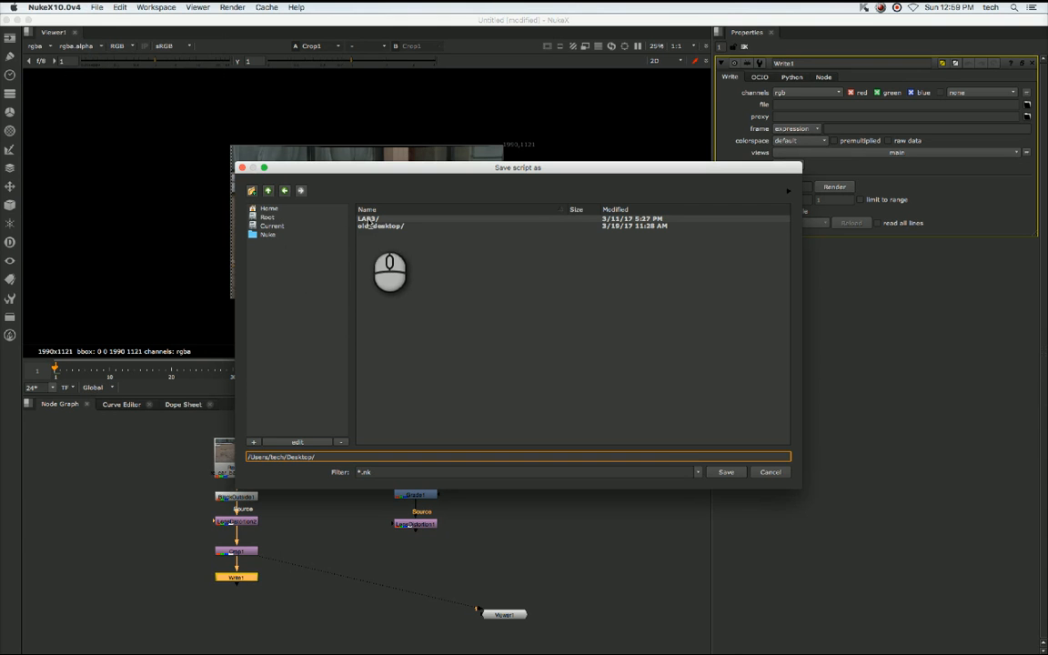
{"action": "double_click", "coordinate": [367, 219]}
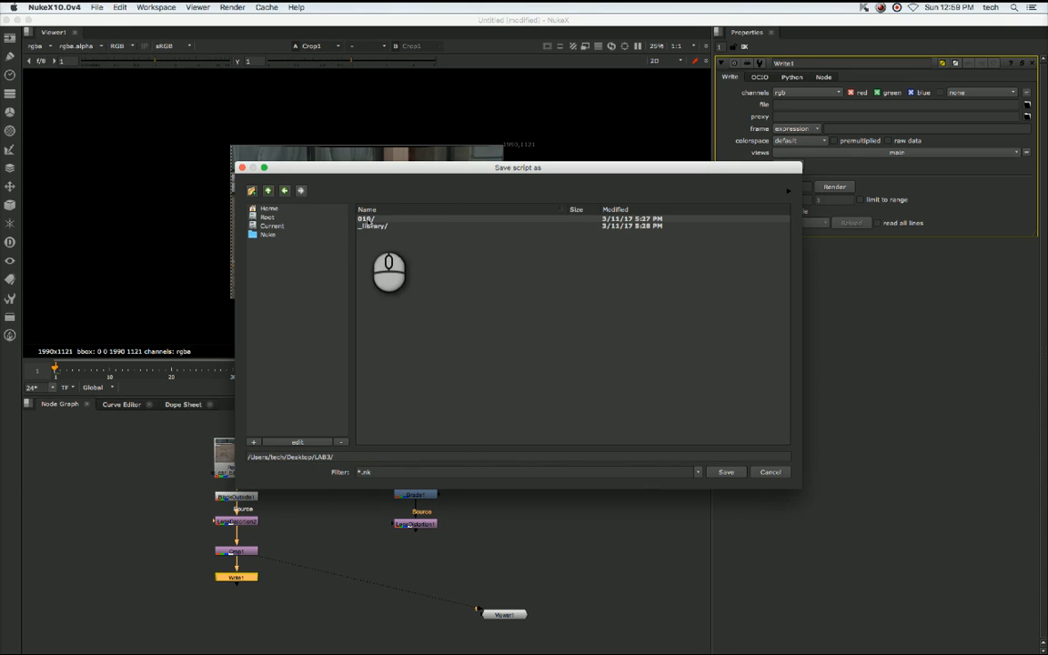
{"action": "double_click", "coordinate": [367, 220]}
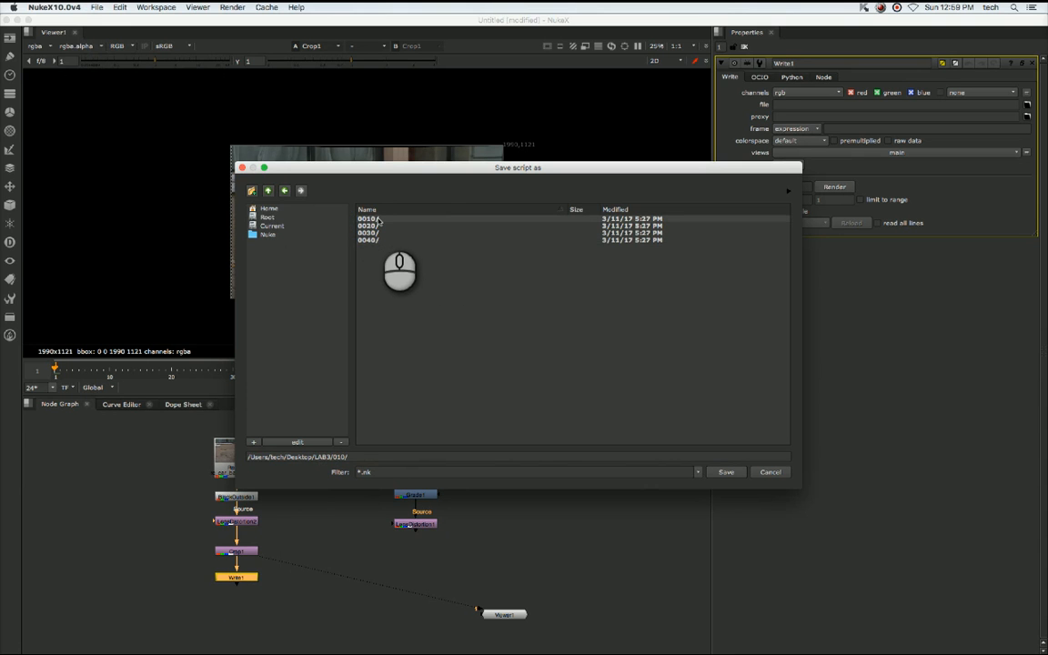
{"action": "double_click", "coordinate": [376, 219]}
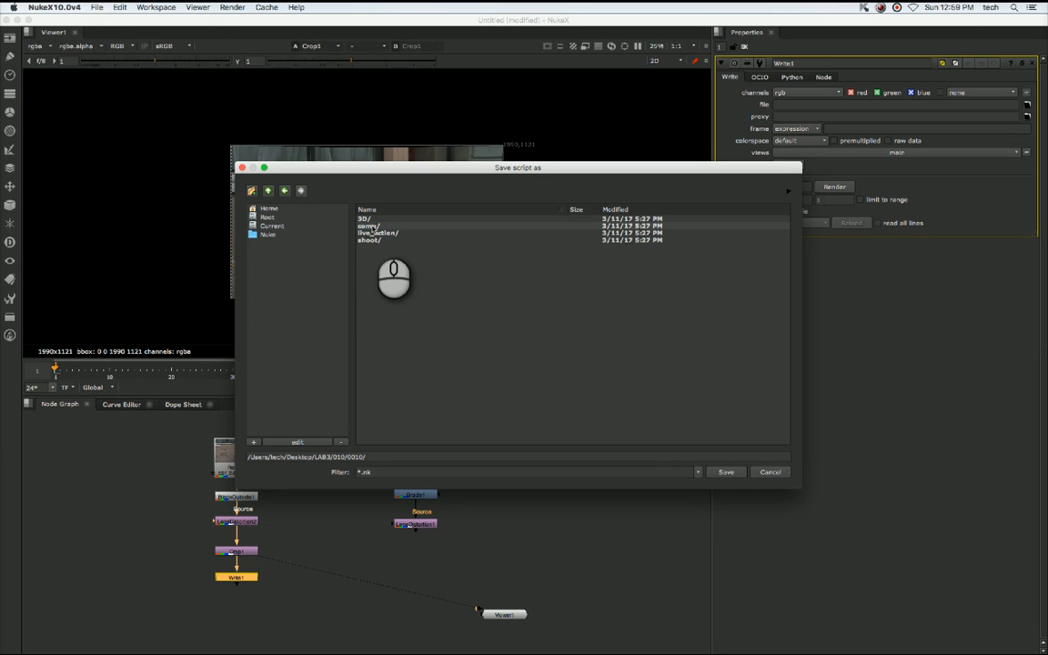
{"action": "double_click", "coordinate": [373, 226]}
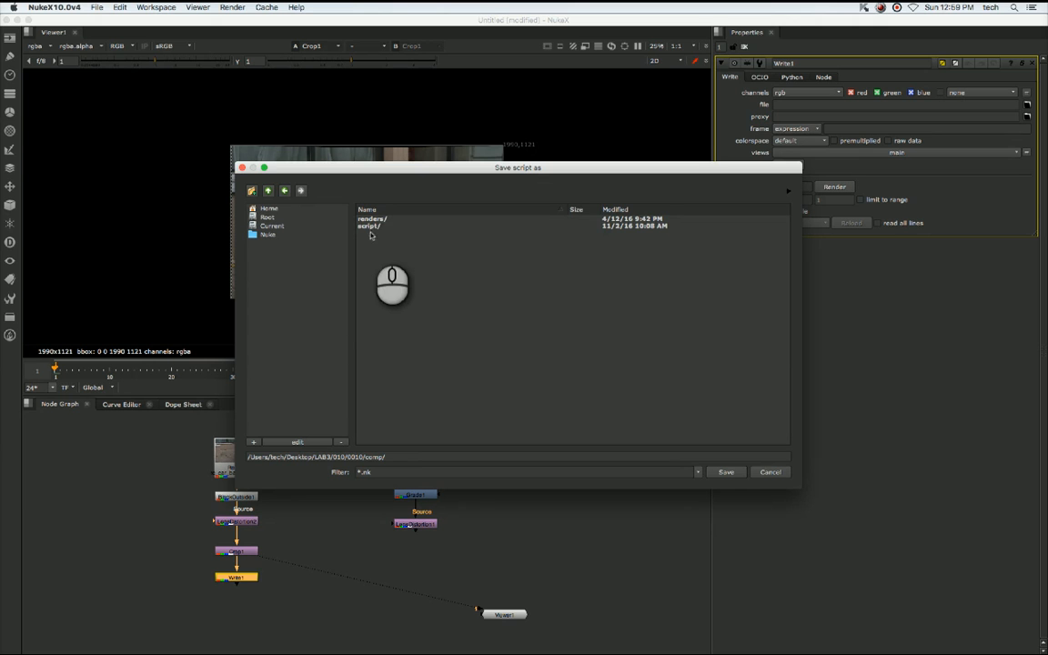
{"action": "double_click", "coordinate": [369, 226]}
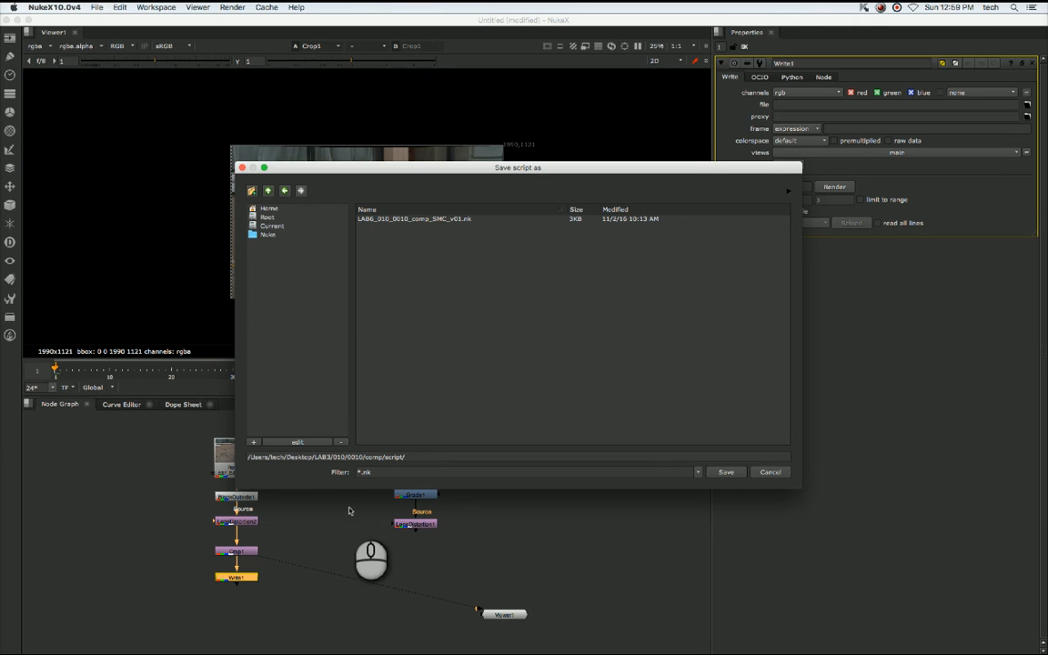
{"action": "left_click", "coordinate": [430, 456]}
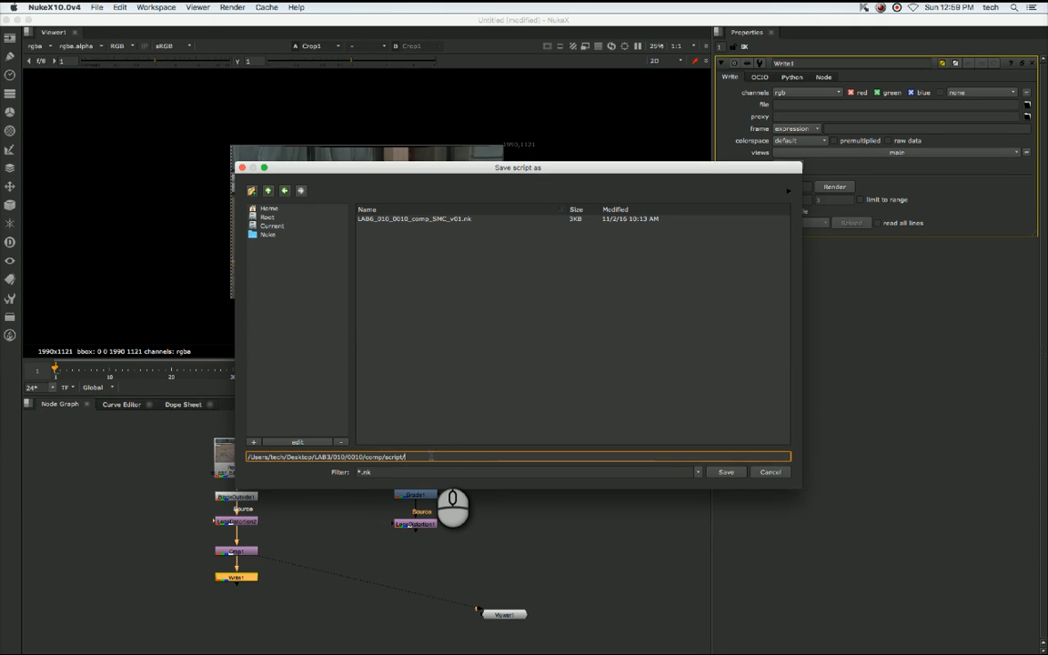
{"action": "type", "text": "LAB3_010_0010_undistort_SMC_v01"}
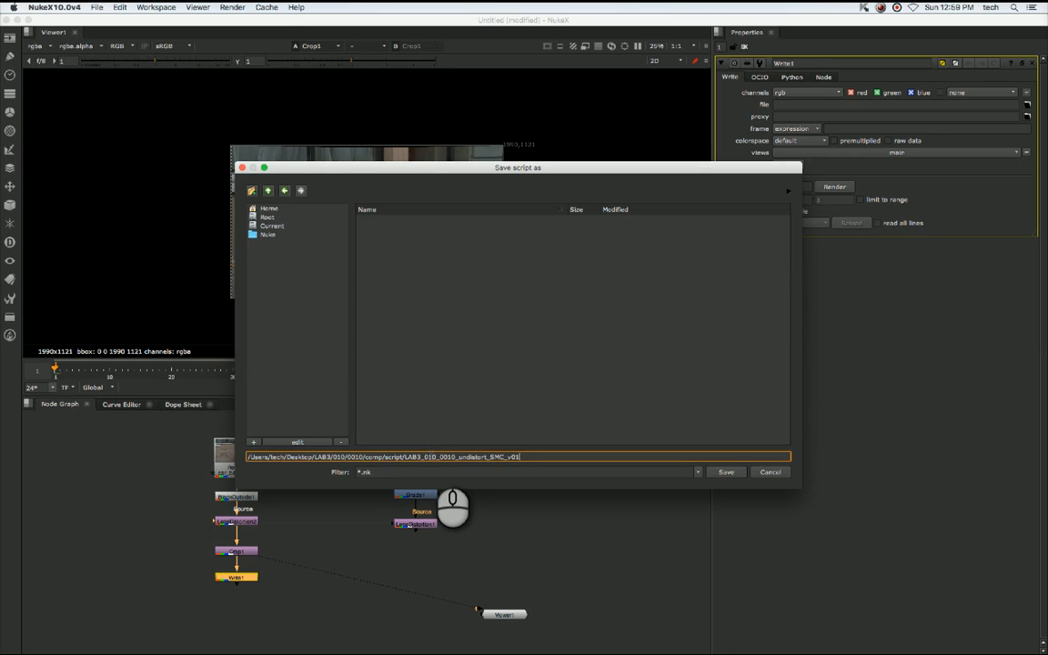
{"action": "key", "text": "Return"}
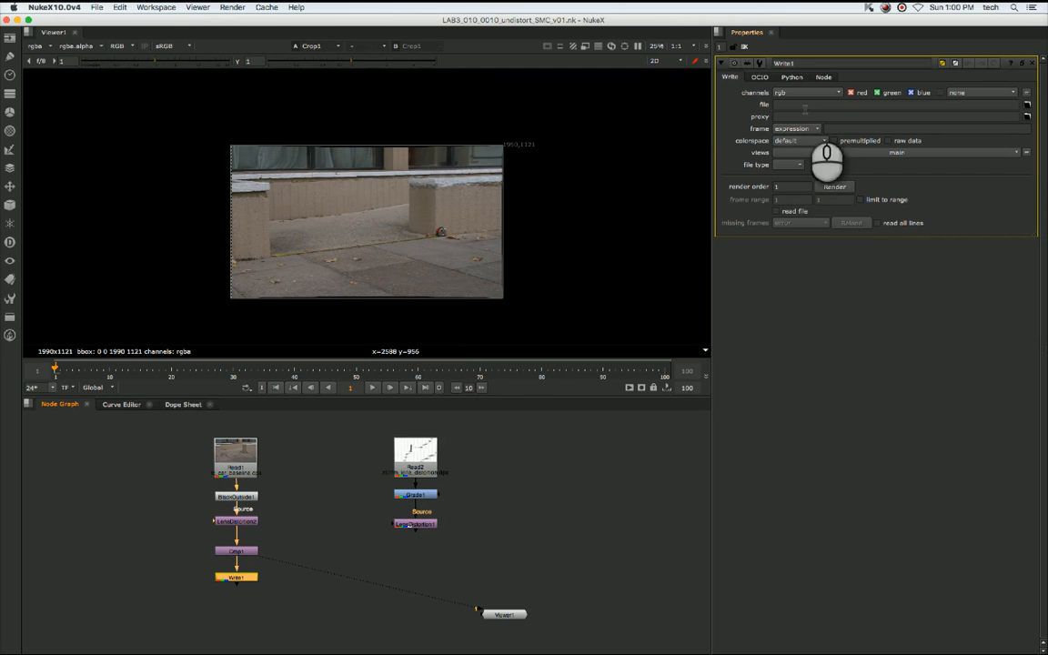
Choose an output file for Write1 and browse to the folder LAB3/010/0020/live_action/undistort.
{"action": "left_click", "coordinate": [1027, 105]}
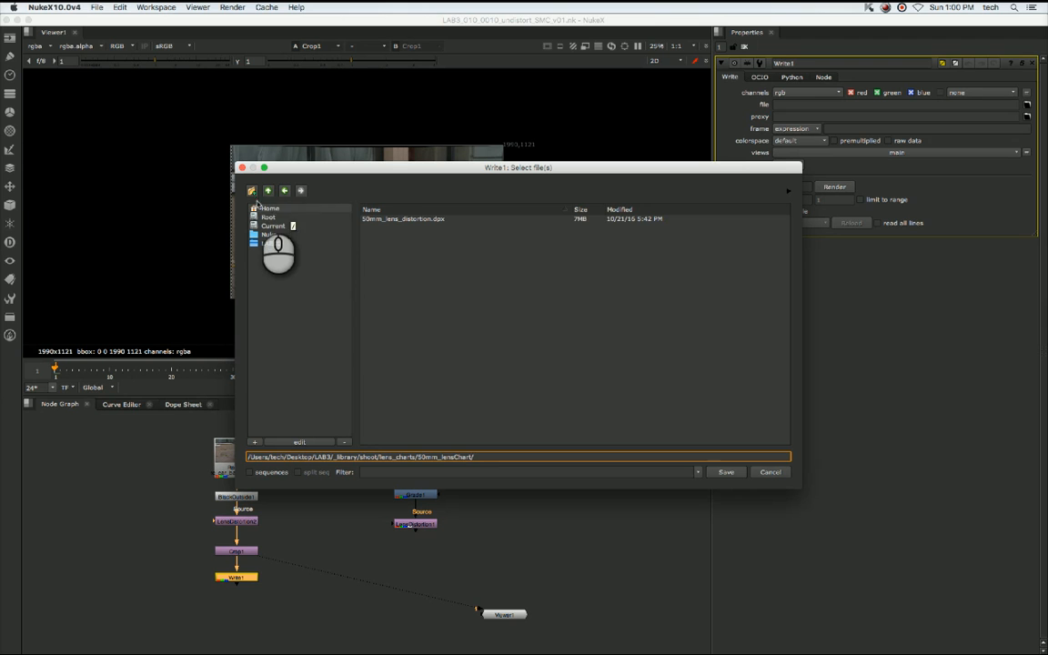
{"action": "left_click", "coordinate": [269, 191]}
{"action": "left_click", "coordinate": [269, 191]}
{"action": "left_click", "coordinate": [268, 191]}
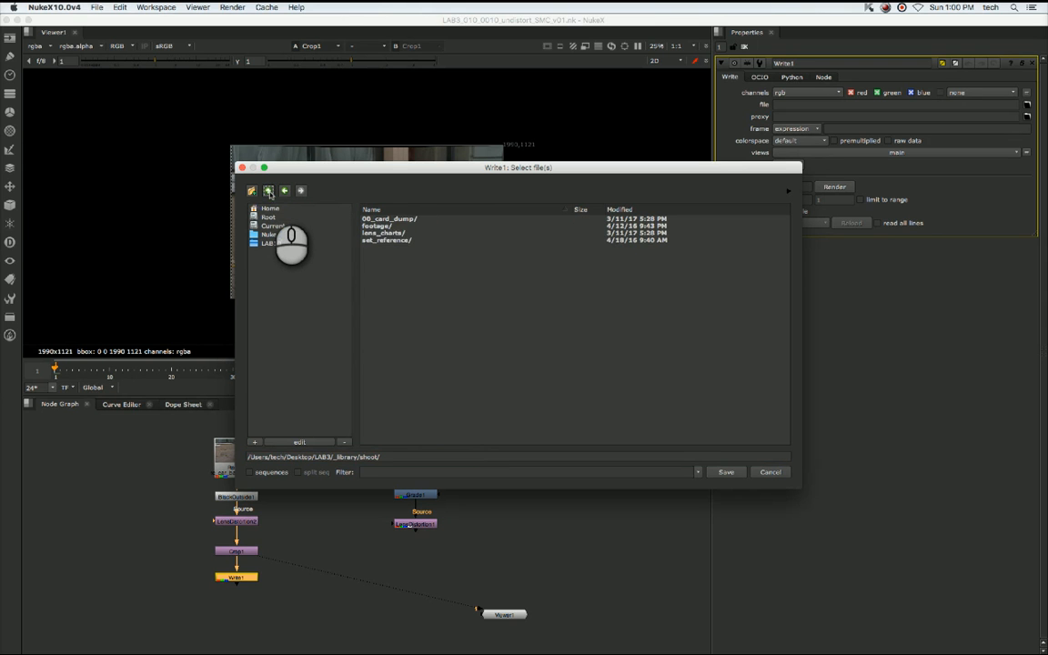
{"action": "left_click", "coordinate": [268, 190]}
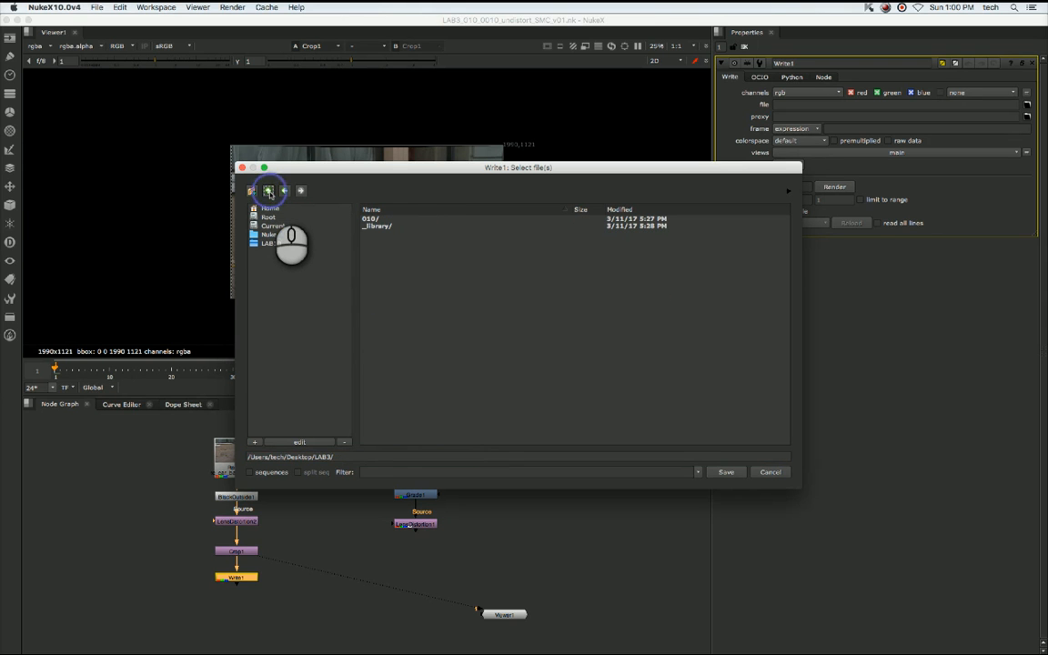
{"action": "left_click", "coordinate": [372, 219]}
{"action": "double_click", "coordinate": [373, 219]}
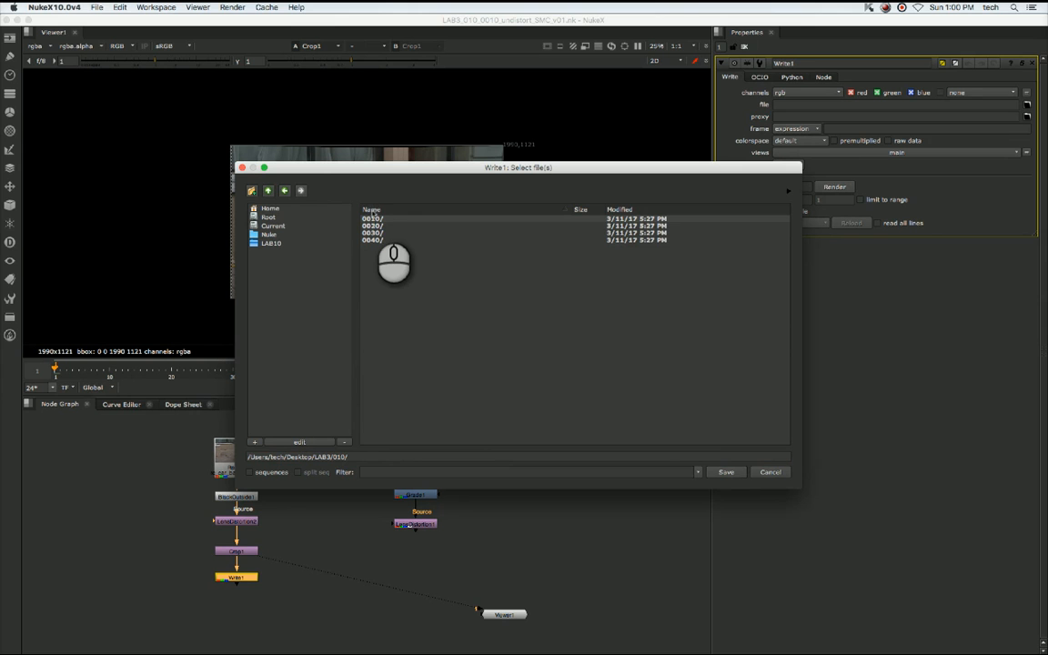
{"action": "double_click", "coordinate": [373, 226]}
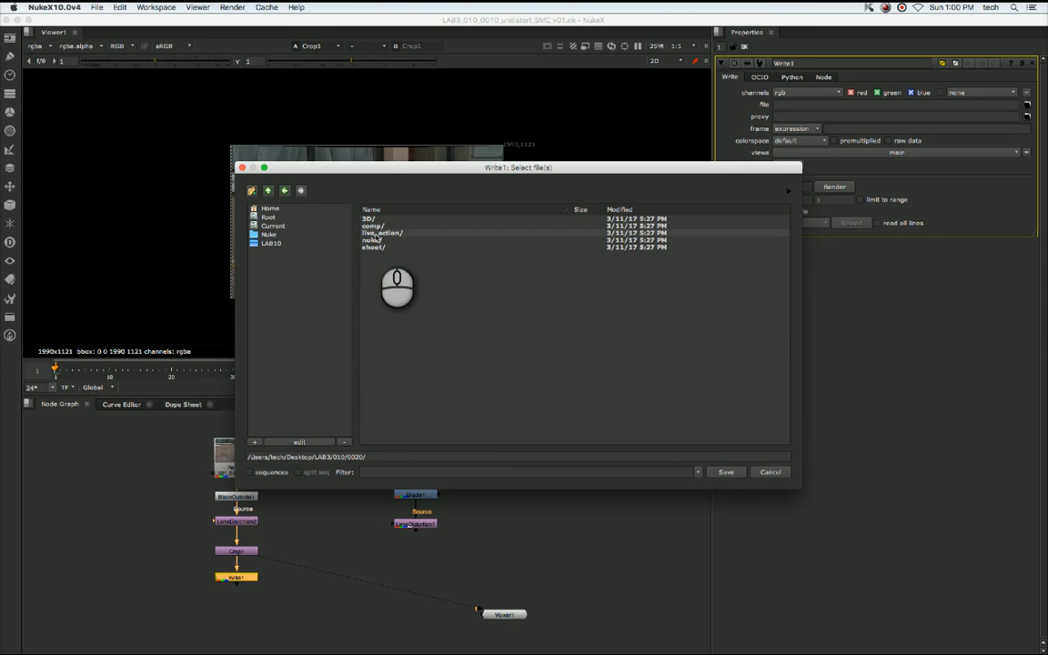
{"action": "double_click", "coordinate": [377, 234]}
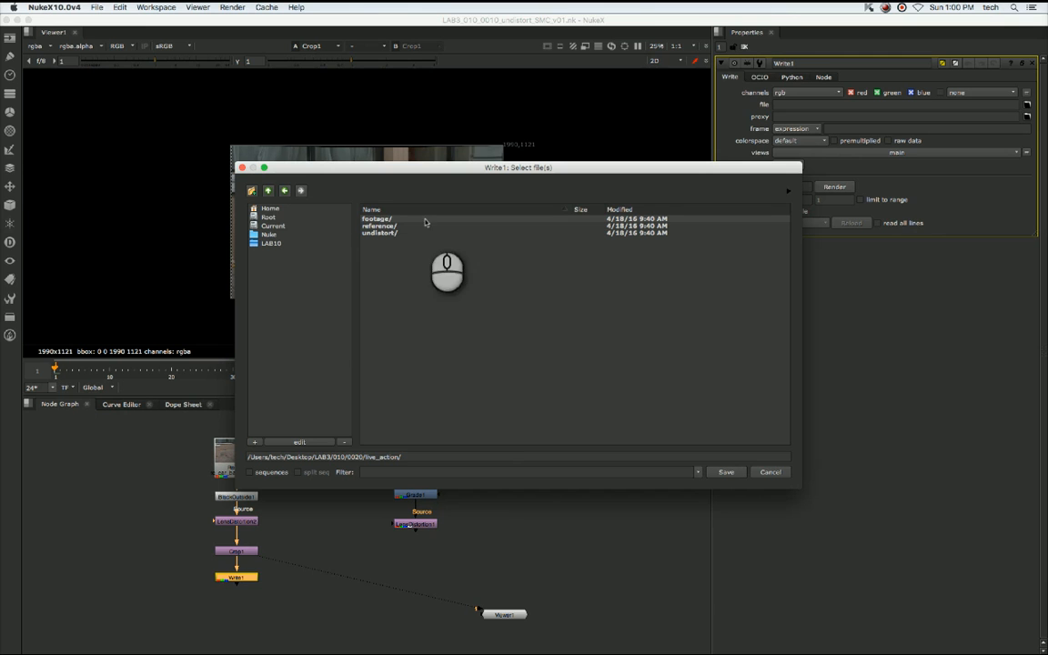
{"action": "double_click", "coordinate": [373, 233]}
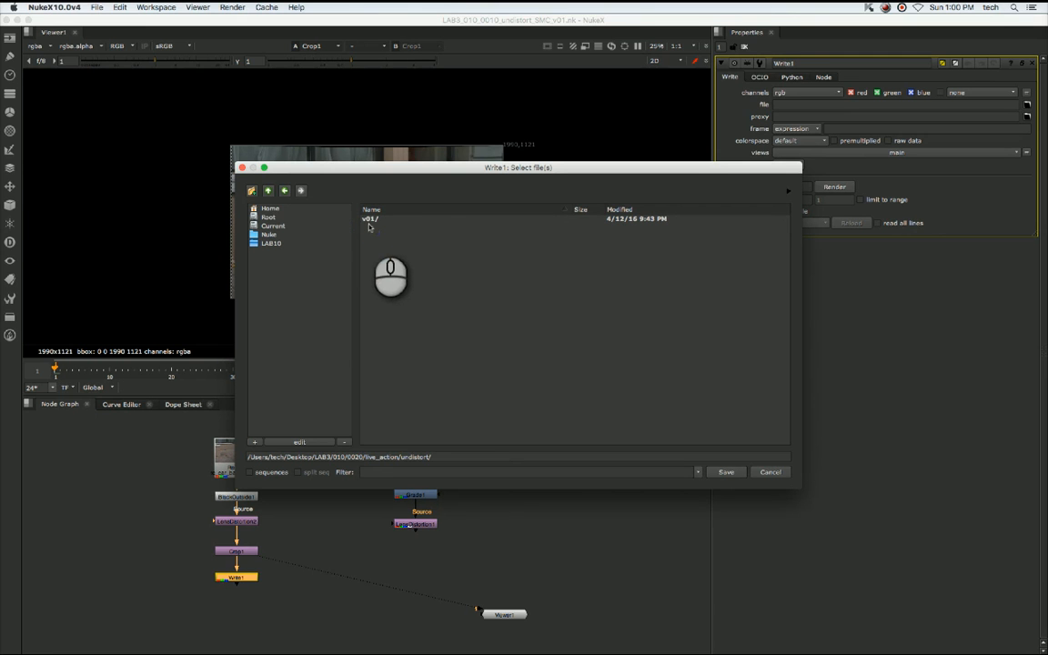
Name Write1's output sequence LAB3_010_0020_undistort_####.jpg and accept the file path.
{"action": "left_click", "coordinate": [463, 457]}
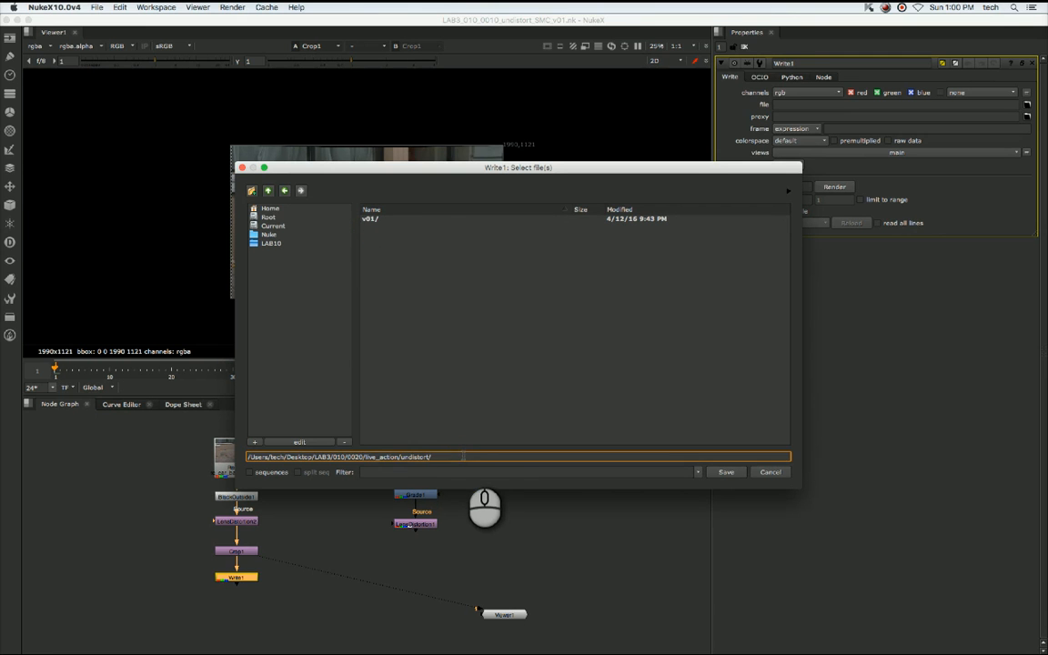
{"action": "type", "text": "LAB3_010_0020_undistort_####"}
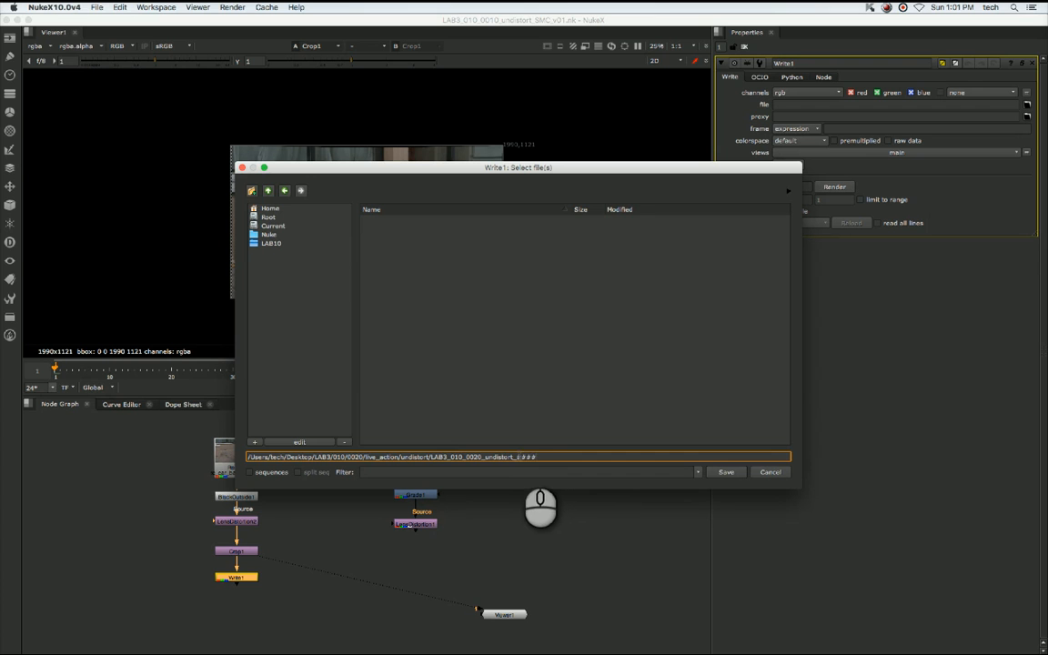
{"action": "left_click_drag", "start_coordinate": [522, 456], "coordinate": [539, 457]}
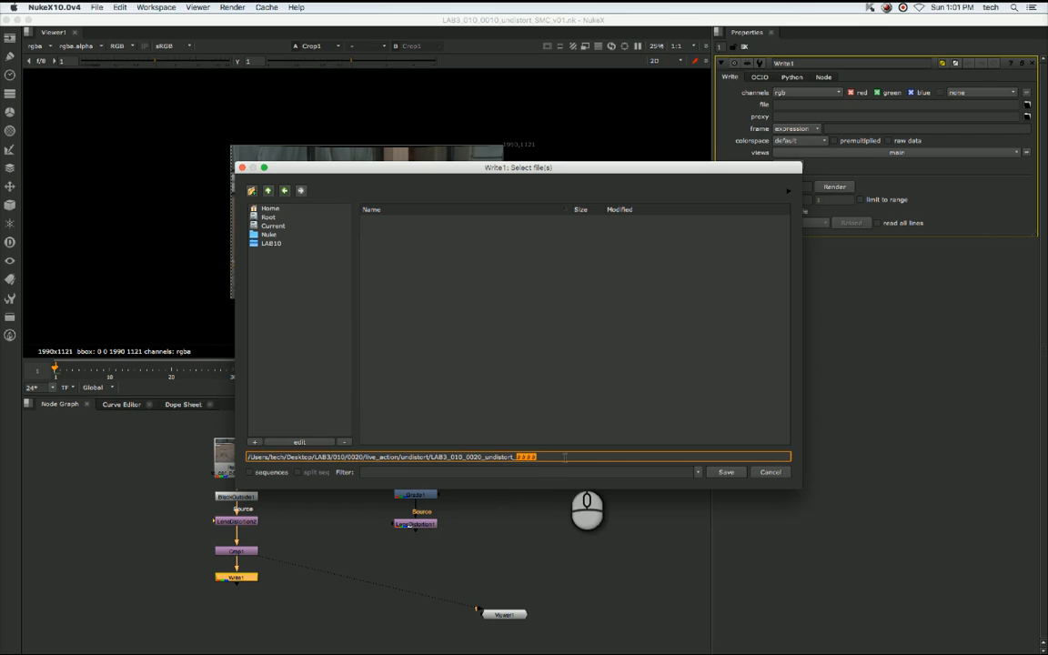
{"action": "left_click", "coordinate": [538, 457]}
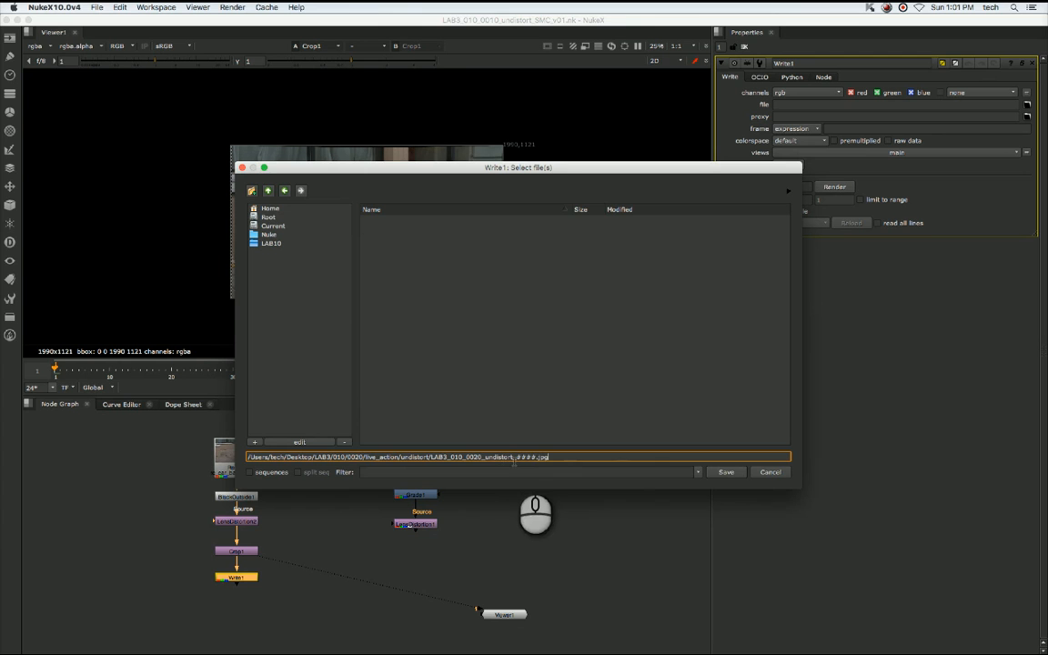
{"action": "left_click", "coordinate": [726, 471]}
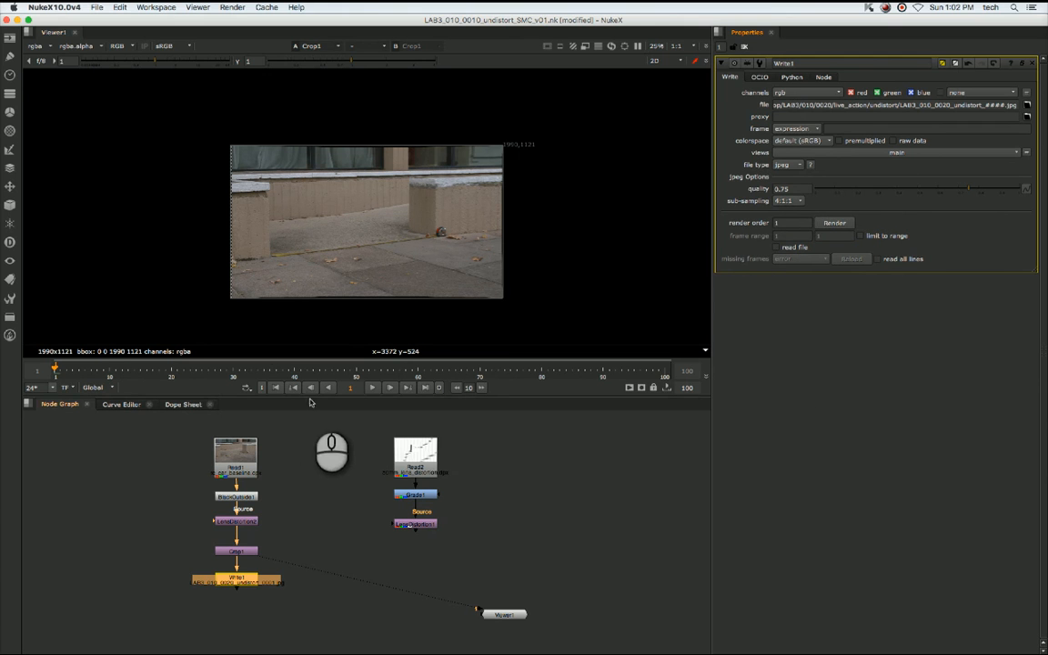
Render the Write1 node using the input frame range 1-1.
{"action": "left_click", "coordinate": [248, 464]}
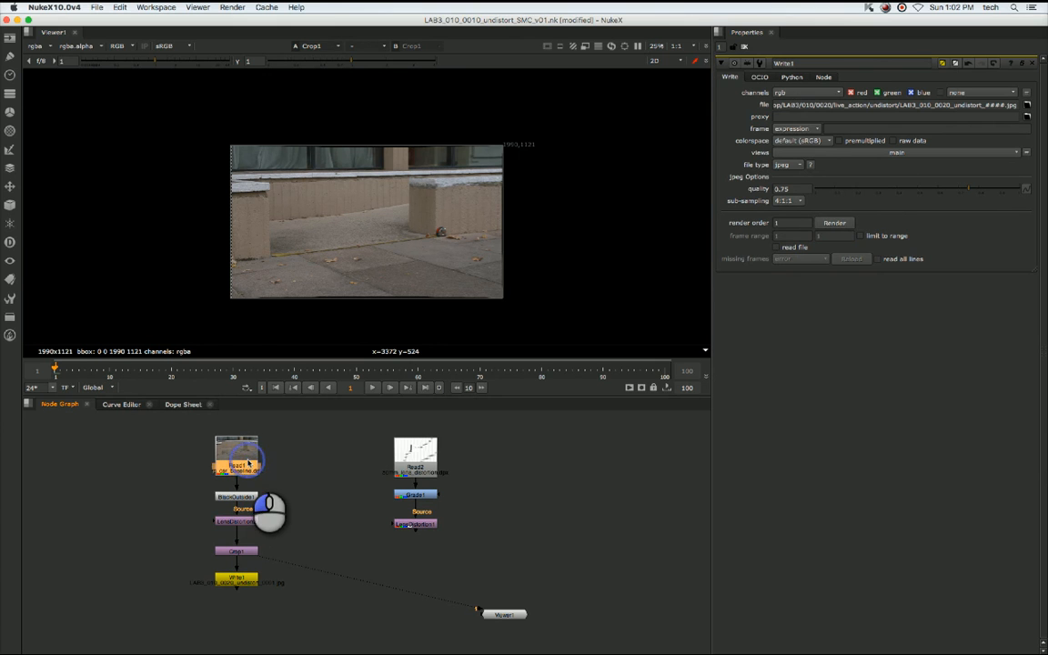
{"action": "left_click", "coordinate": [125, 456]}
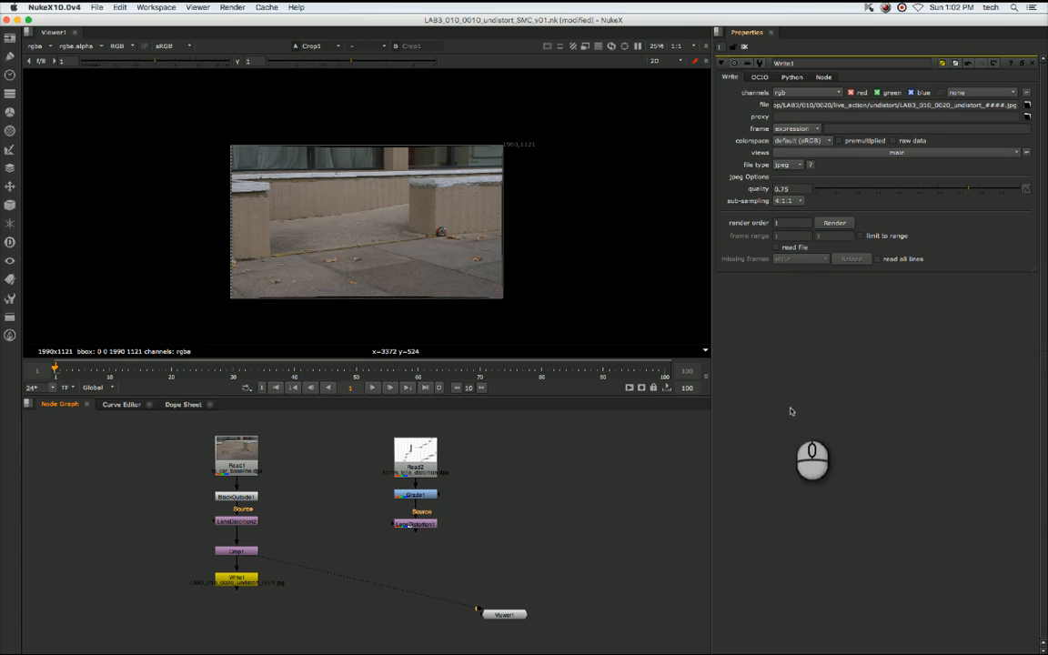
{"action": "left_click", "coordinate": [214, 582]}
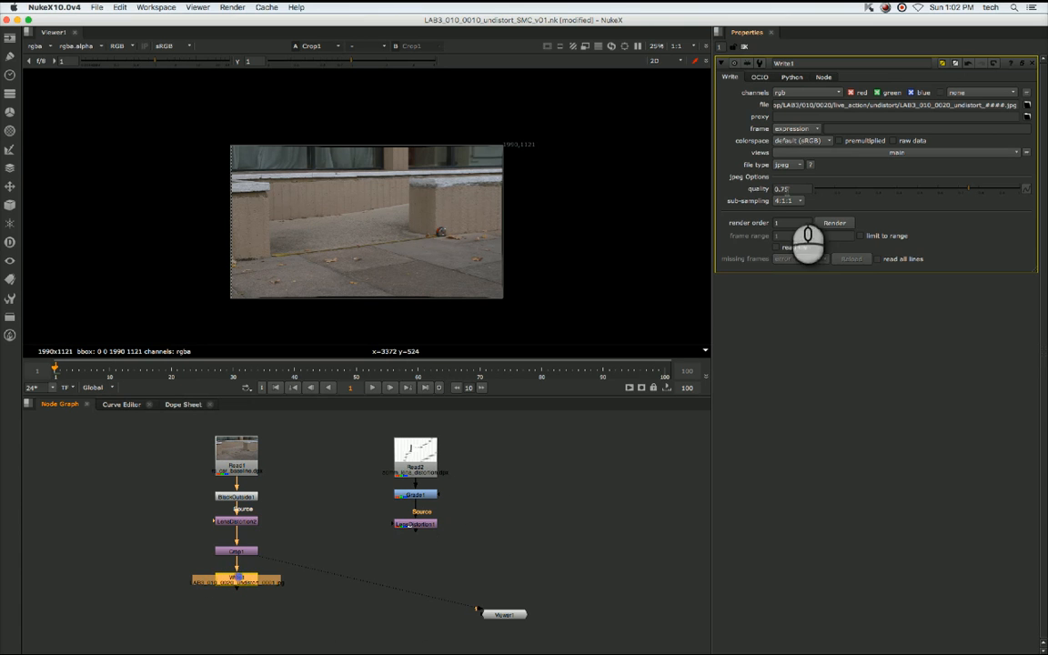
{"action": "left_click", "coordinate": [833, 222]}
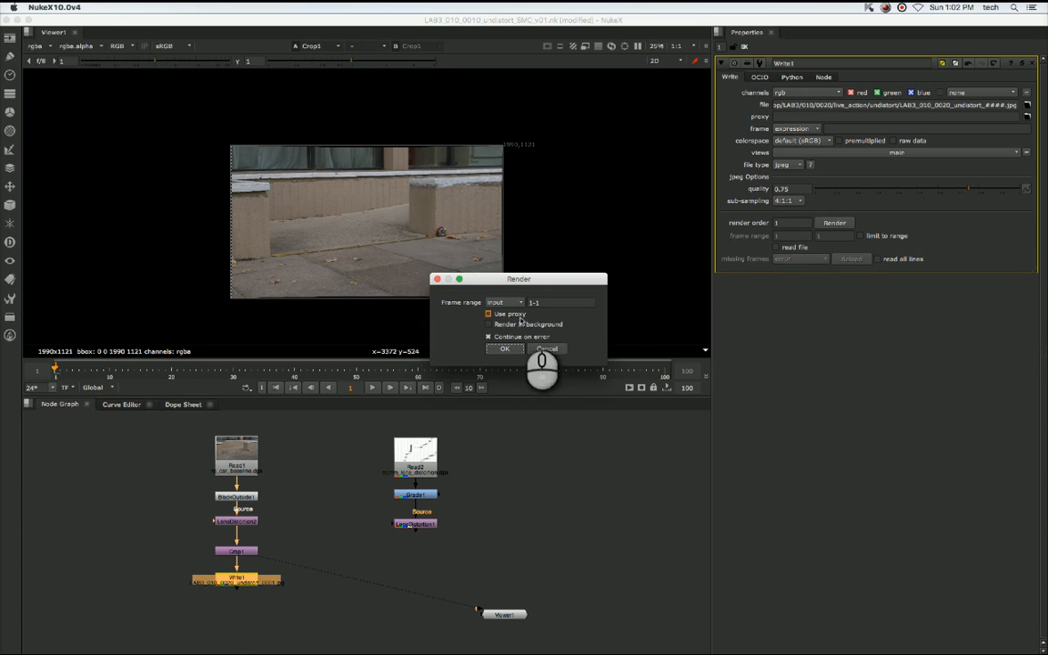
{"action": "left_click", "coordinate": [506, 348]}
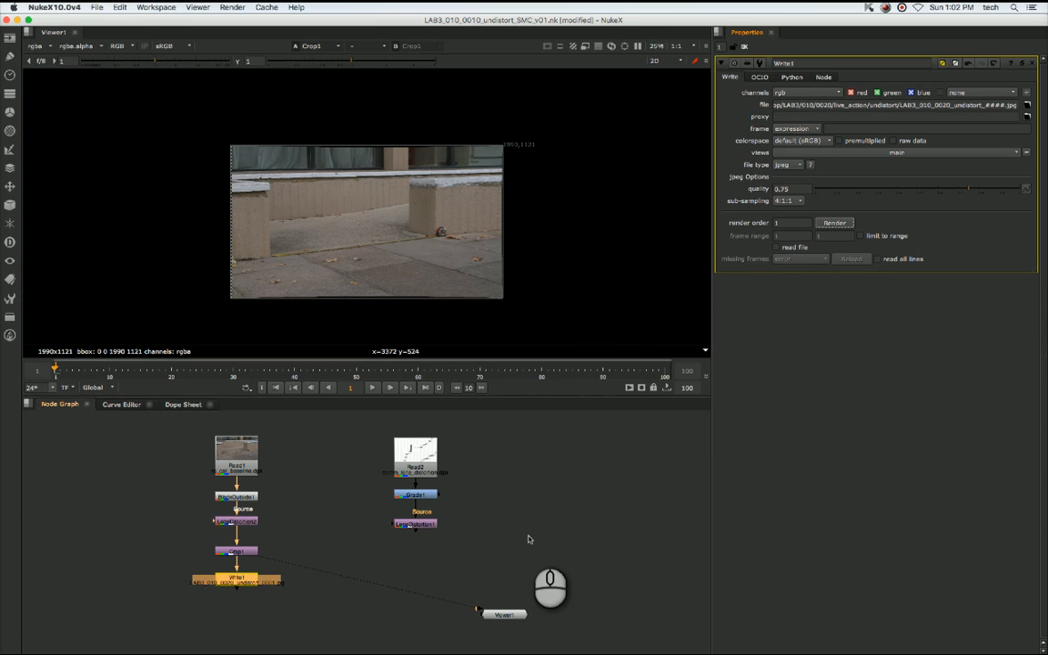
{"action": "left_click", "coordinate": [230, 630]}
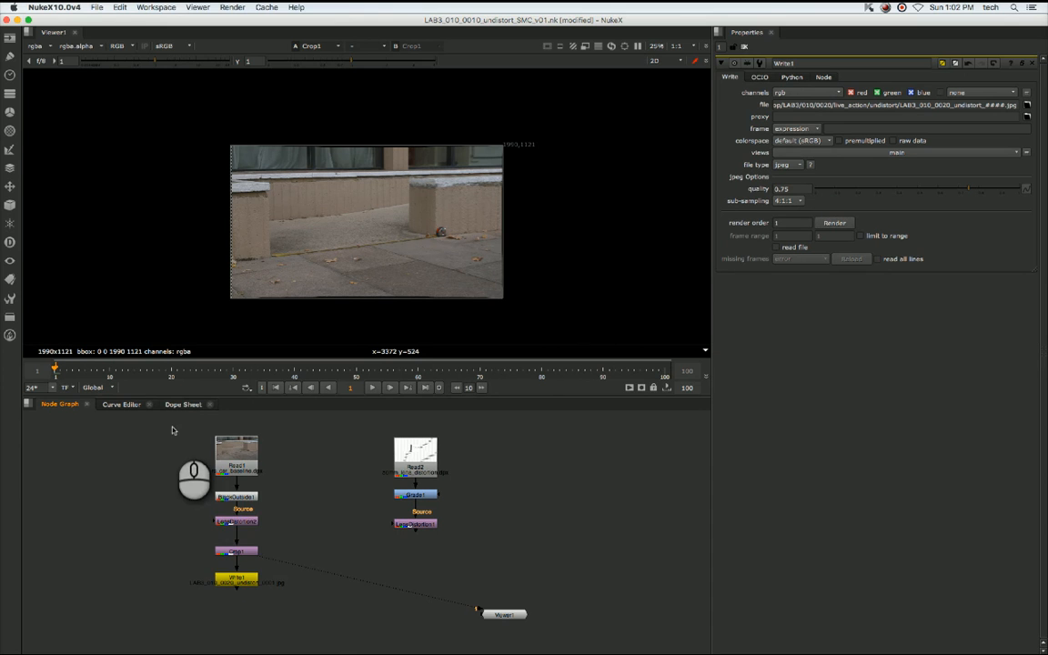
{"action": "left_click_drag", "start_coordinate": [173, 427], "coordinate": [303, 595]}
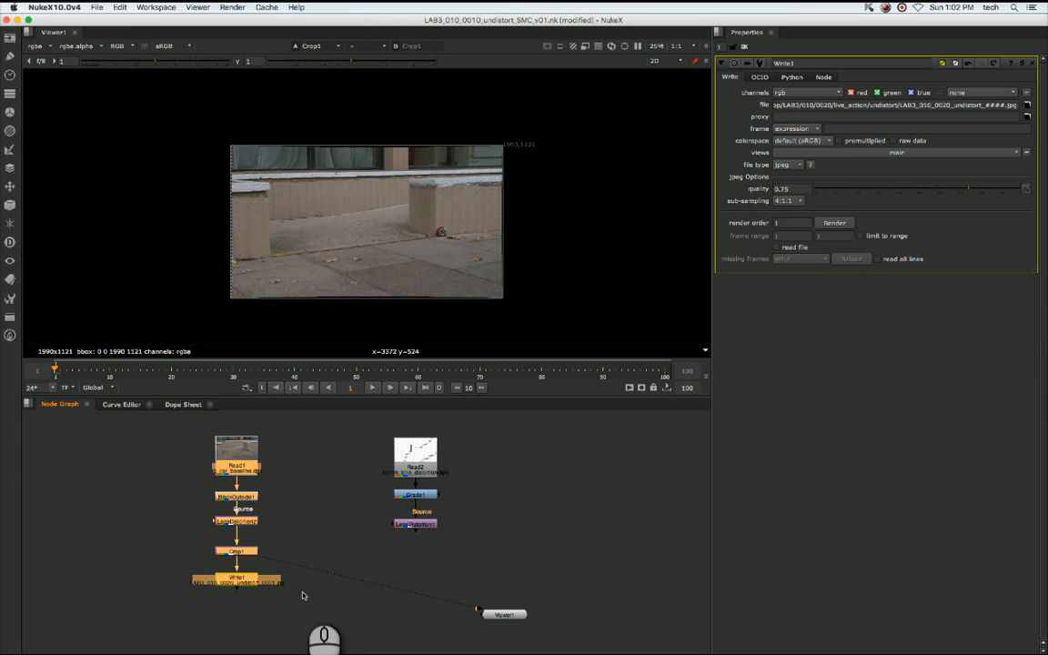
{"action": "left_click", "coordinate": [304, 591]}
{"action": "left_click", "coordinate": [190, 418]}
{"action": "left_click_drag", "start_coordinate": [190, 418], "coordinate": [299, 601]}
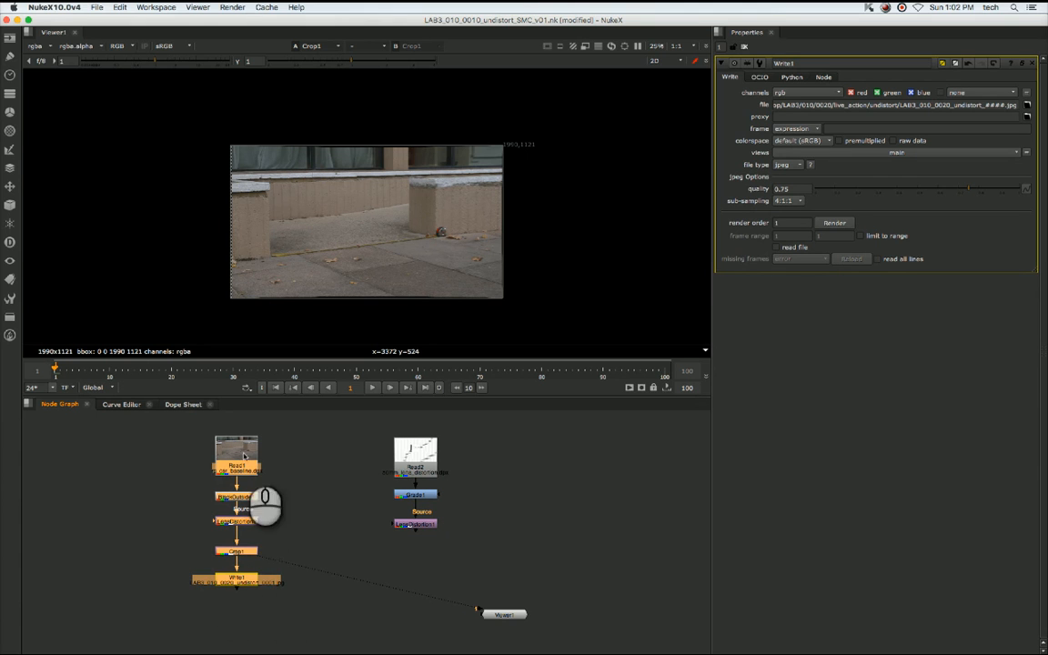
{"action": "left_click", "coordinate": [313, 530]}
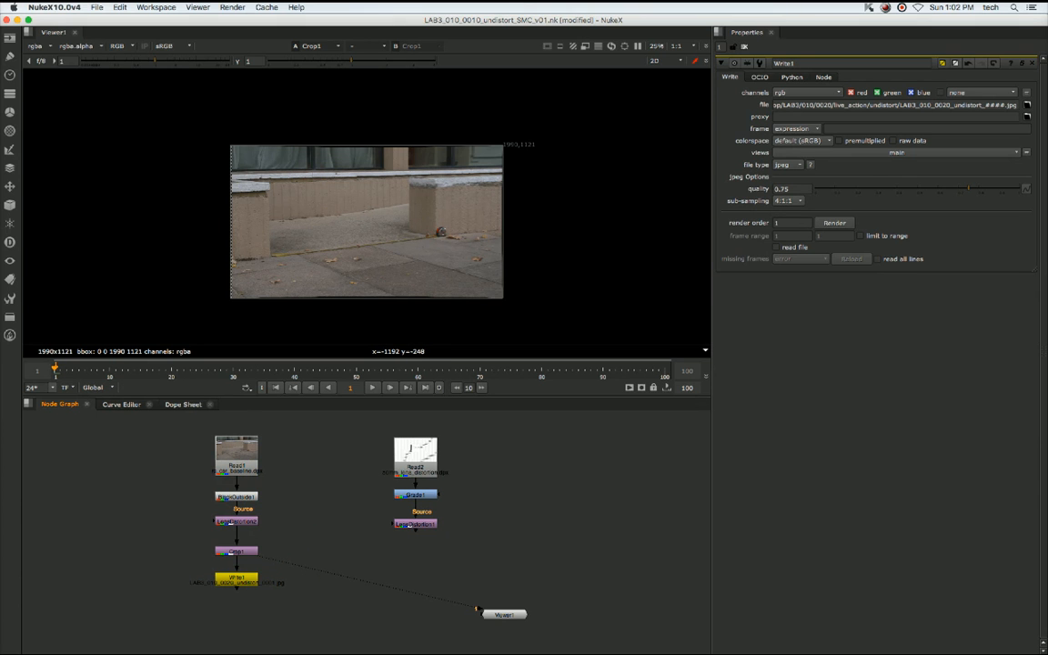